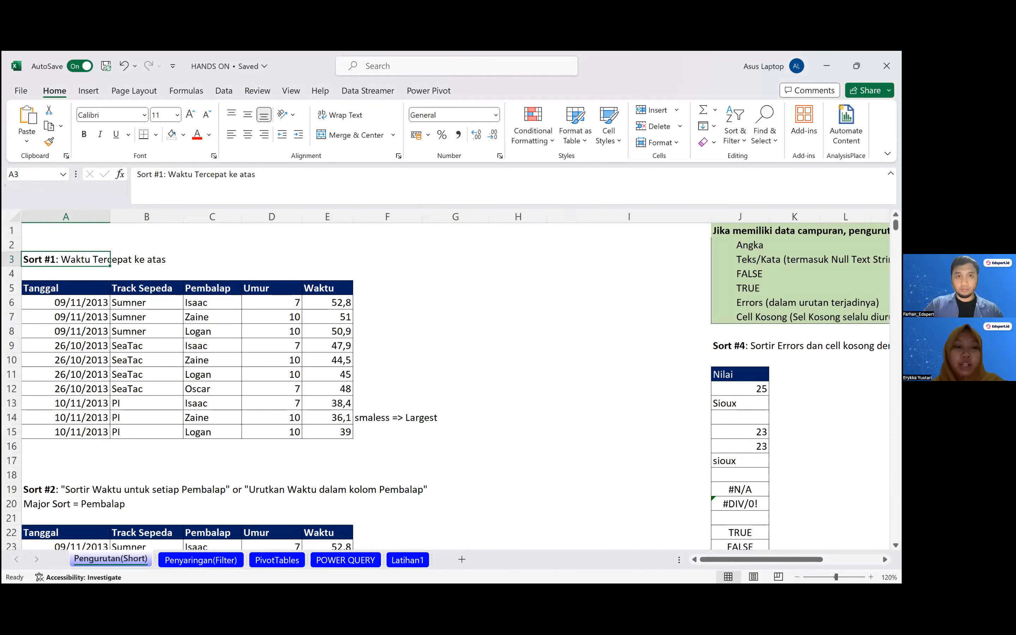
{"action": "left_click", "coordinate": [76, 342]}
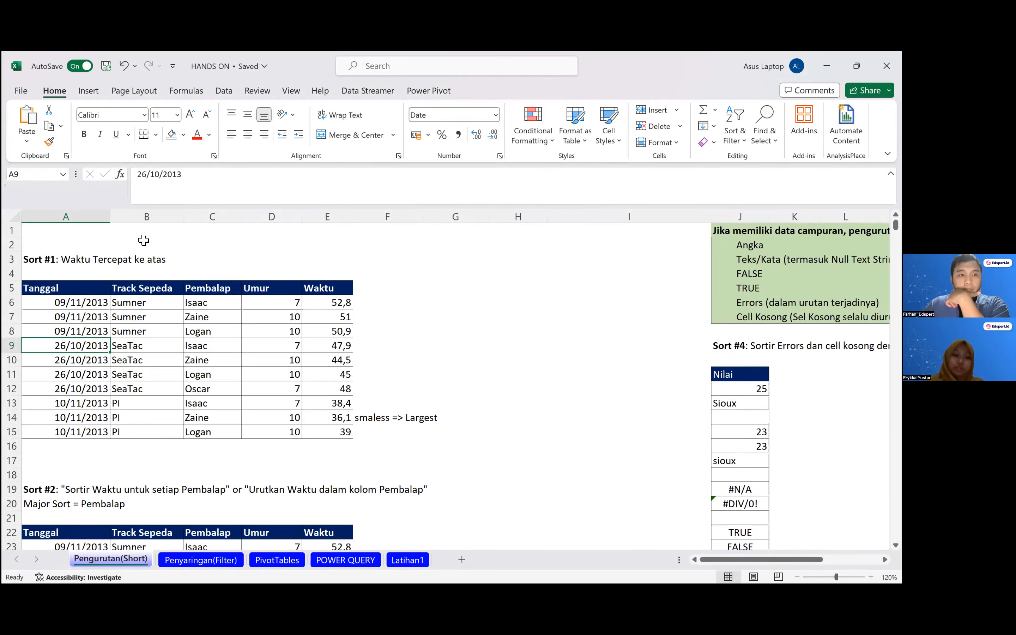
{"action": "left_click", "coordinate": [144, 303]}
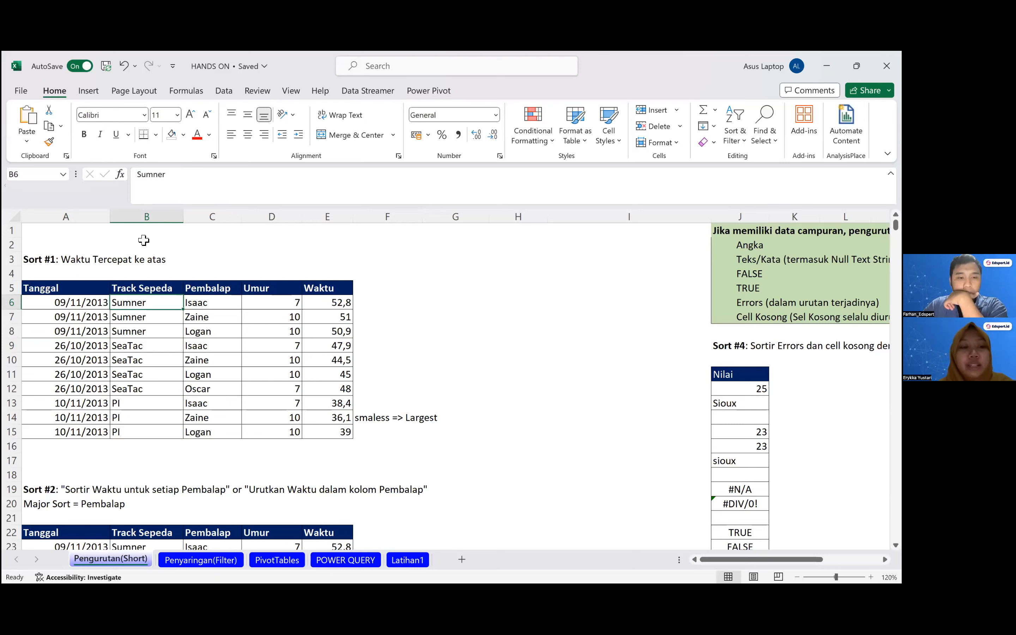
{"action": "key", "text": "Down"}
{"action": "key", "text": "Down"}
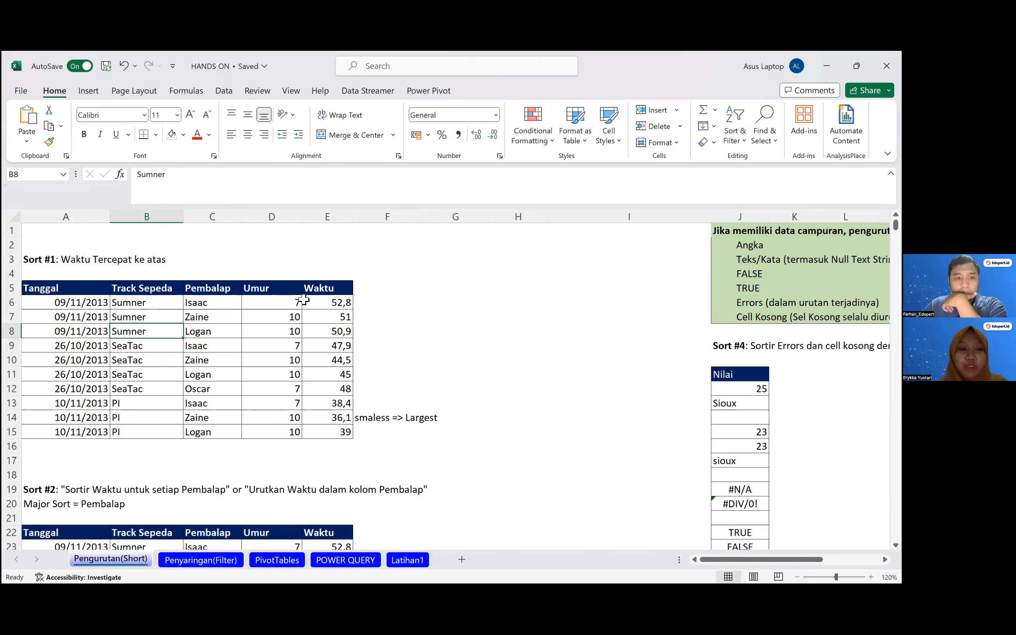
- Sort the Sort #1 table by Waktu cell values from largest to smallest, treating its first row as headers
{"action": "left_click_drag", "start_coordinate": [75, 285], "coordinate": [346, 435]}
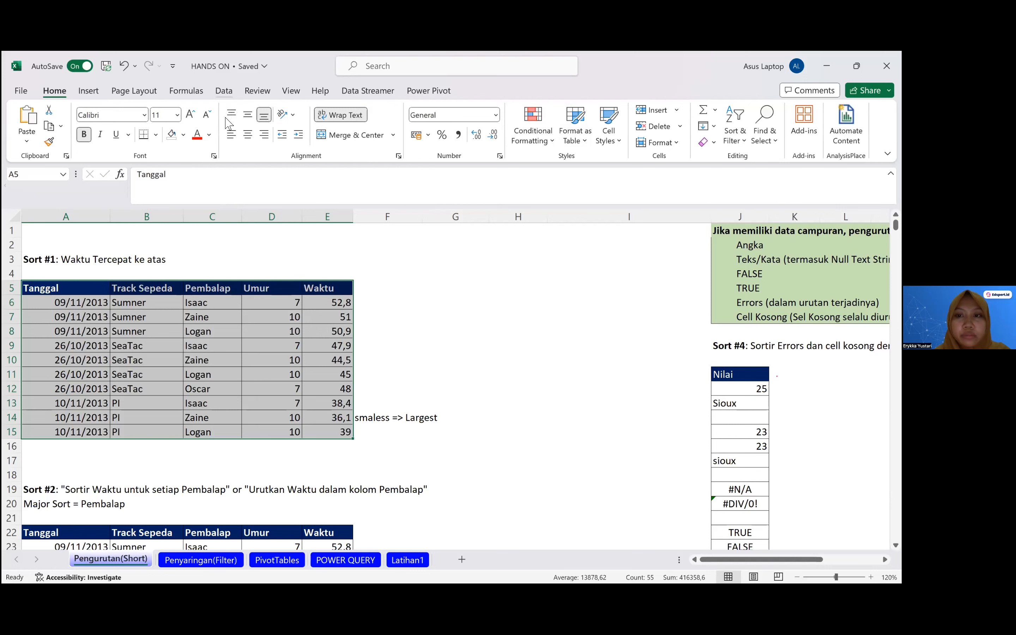
{"action": "left_click", "coordinate": [224, 90]}
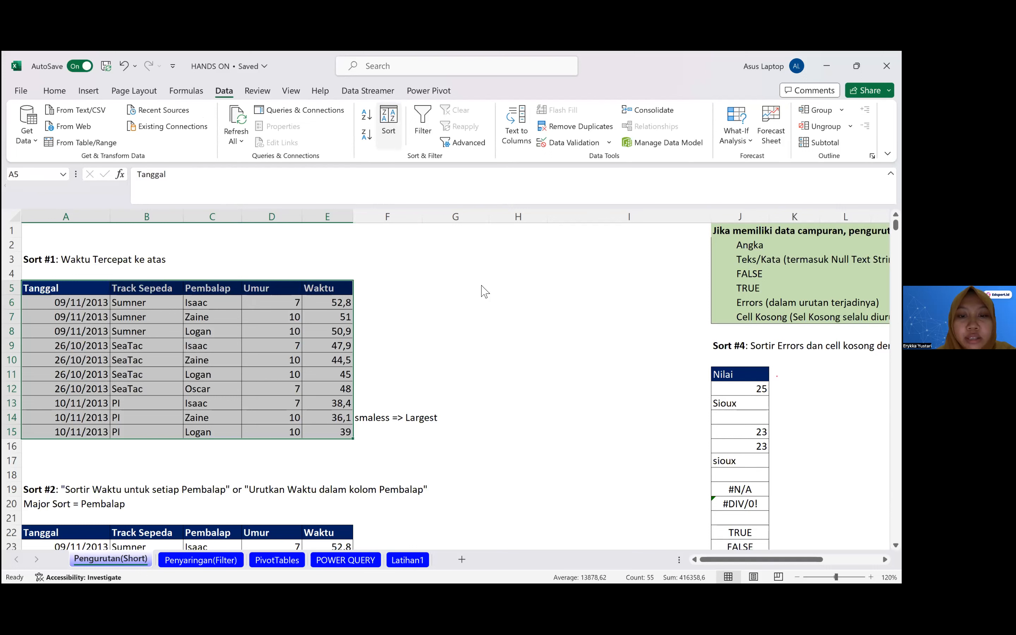
{"action": "key", "text": "alt+a"}
{"action": "key", "text": "s"}
{"action": "key", "text": "s"}
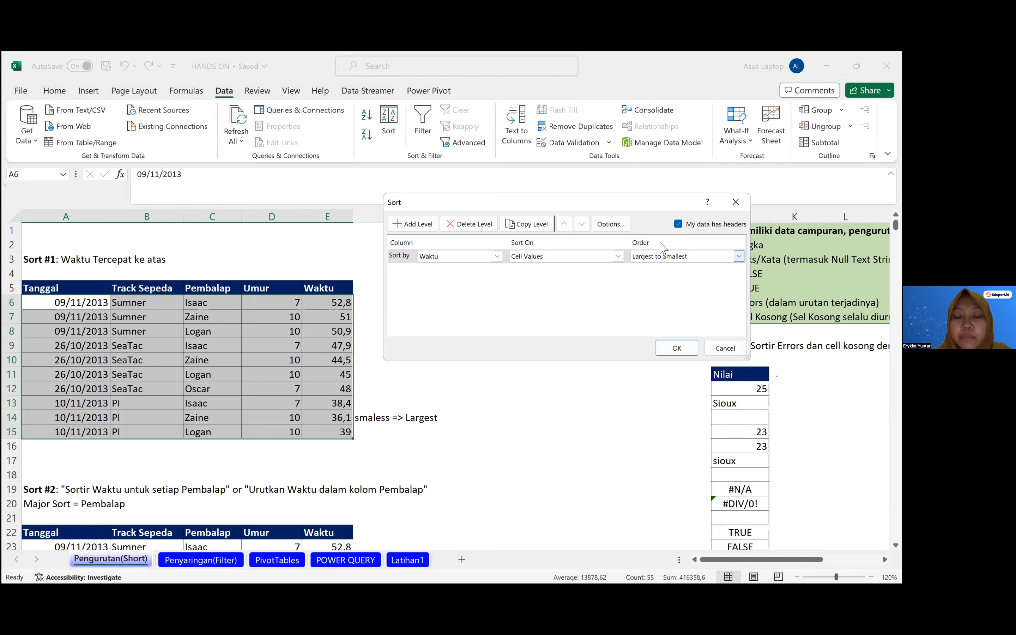
{"action": "left_click", "coordinate": [682, 252]}
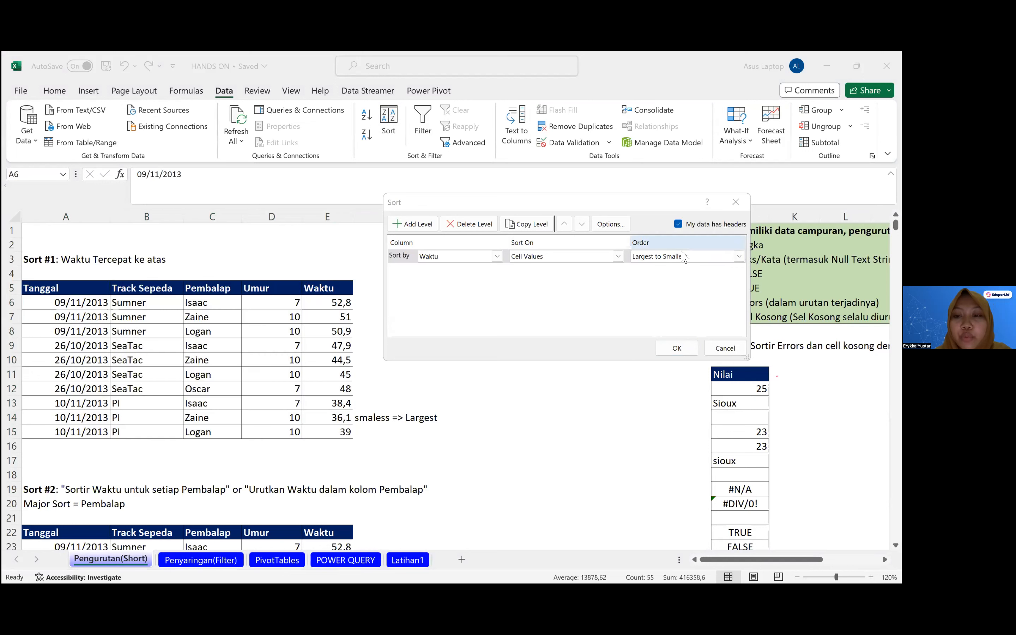
{"action": "left_click", "coordinate": [739, 257]}
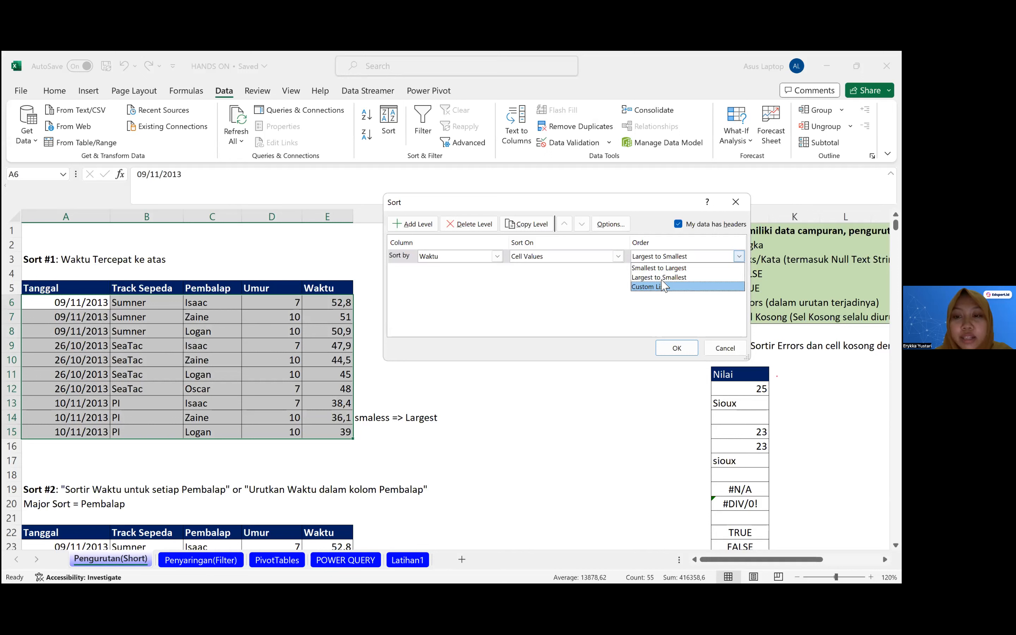
{"action": "left_click", "coordinate": [677, 355]}
{"action": "left_click", "coordinate": [674, 348]}
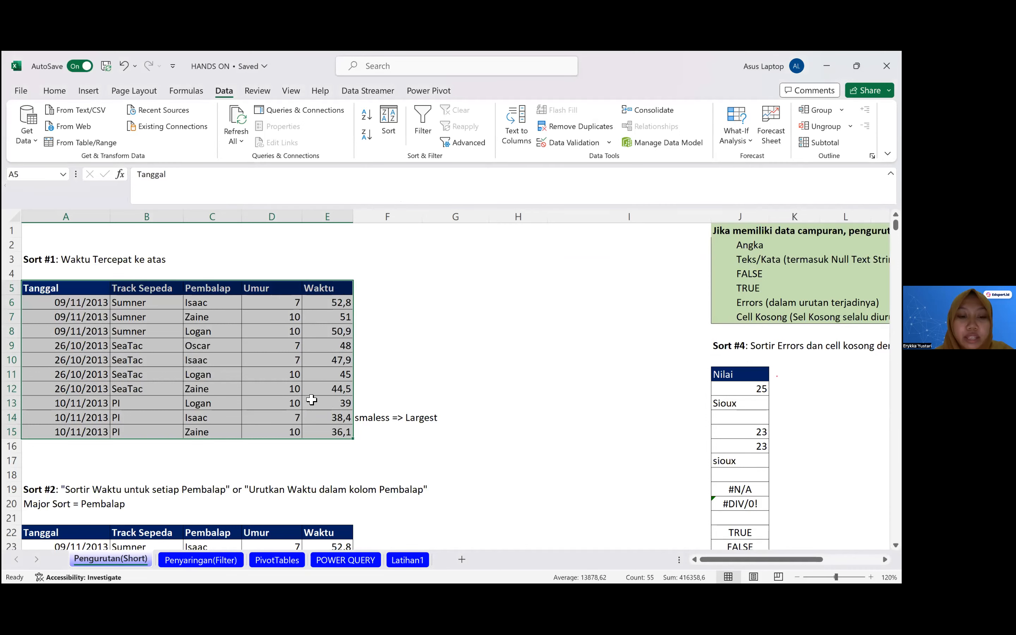
{"action": "scroll", "coordinate": [142, 261], "scroll_direction": "down", "scroll_amount": 1}
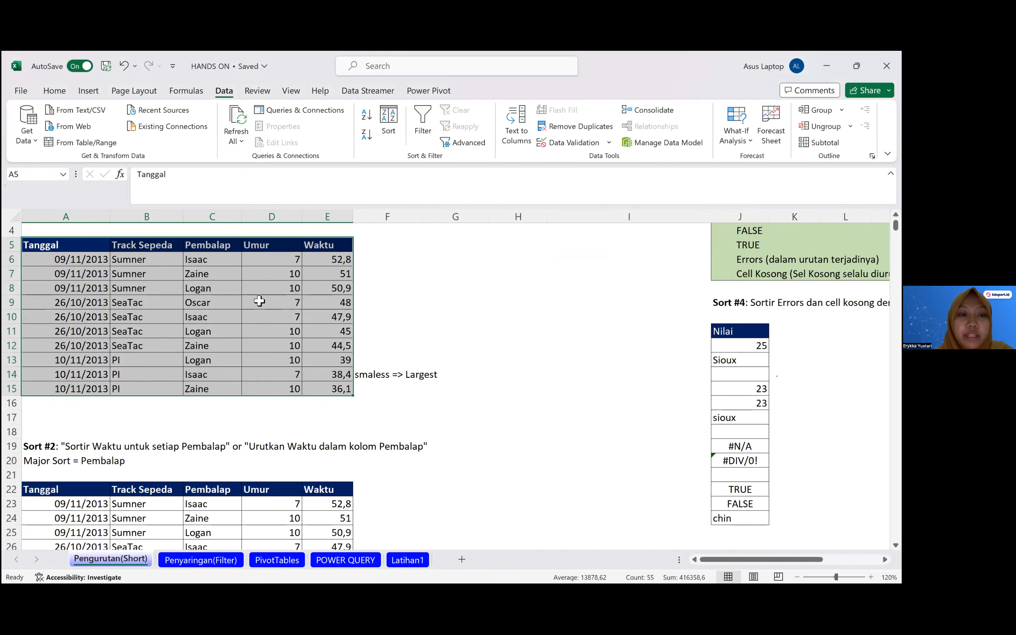
{"action": "scroll", "coordinate": [73, 287], "scroll_direction": "up", "scroll_amount": 1}
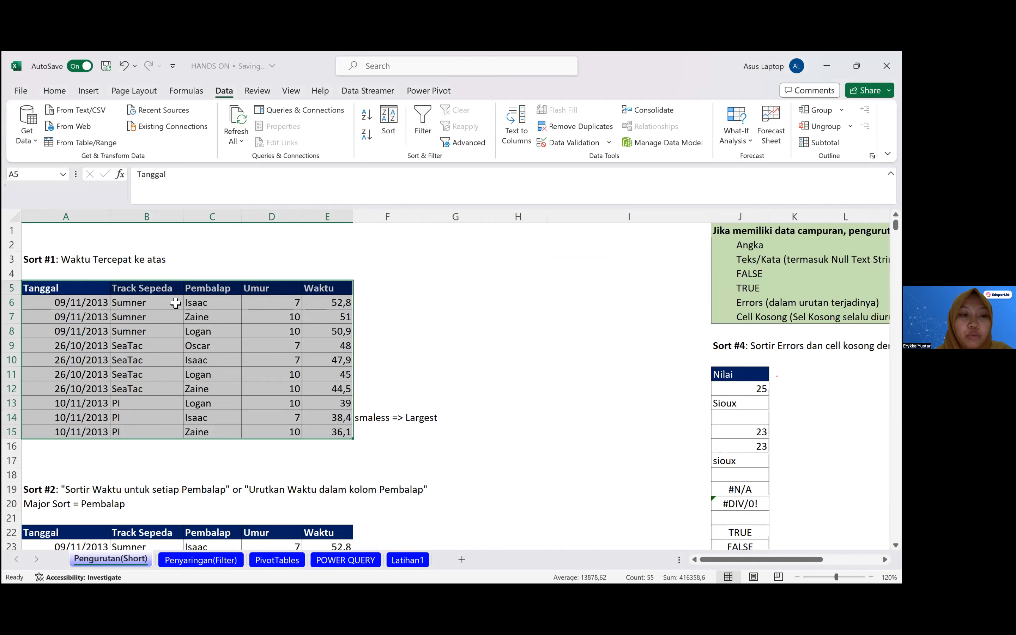
- Start a custom sort on the entire Sort #2 table with Pembalap, A to Z, as the first sort level
{"action": "scroll", "coordinate": [175, 303], "scroll_direction": "down", "scroll_amount": 5}
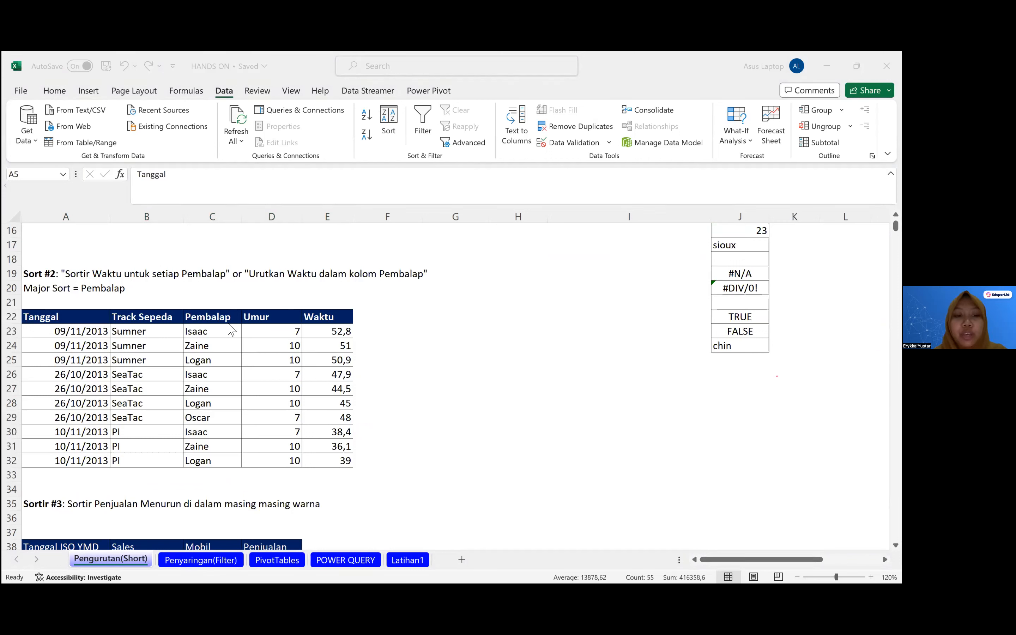
{"action": "left_click_drag", "start_coordinate": [73, 320], "coordinate": [331, 464]}
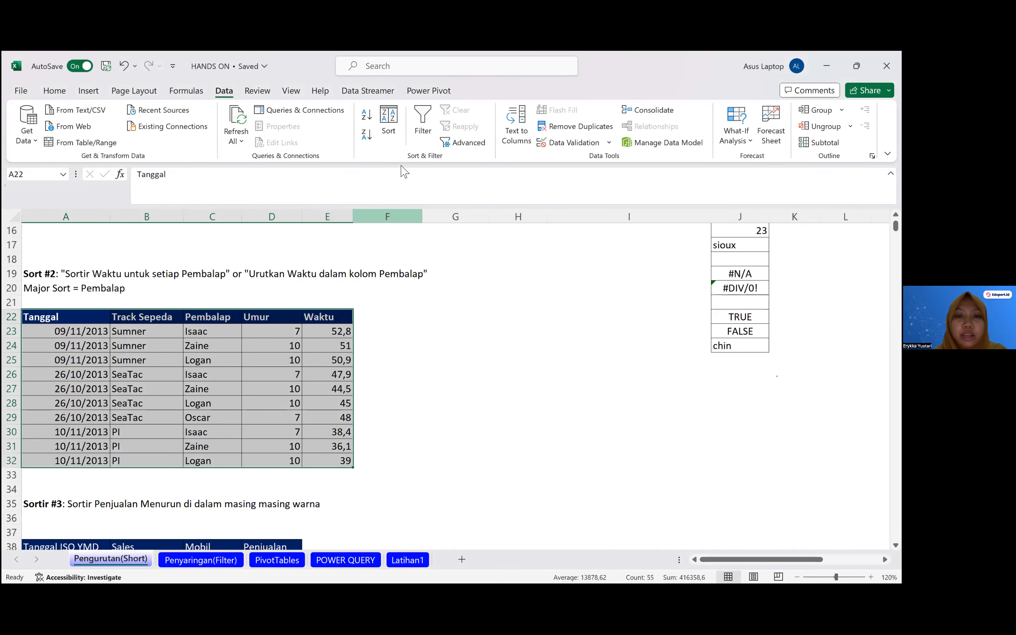
{"action": "left_click", "coordinate": [393, 130]}
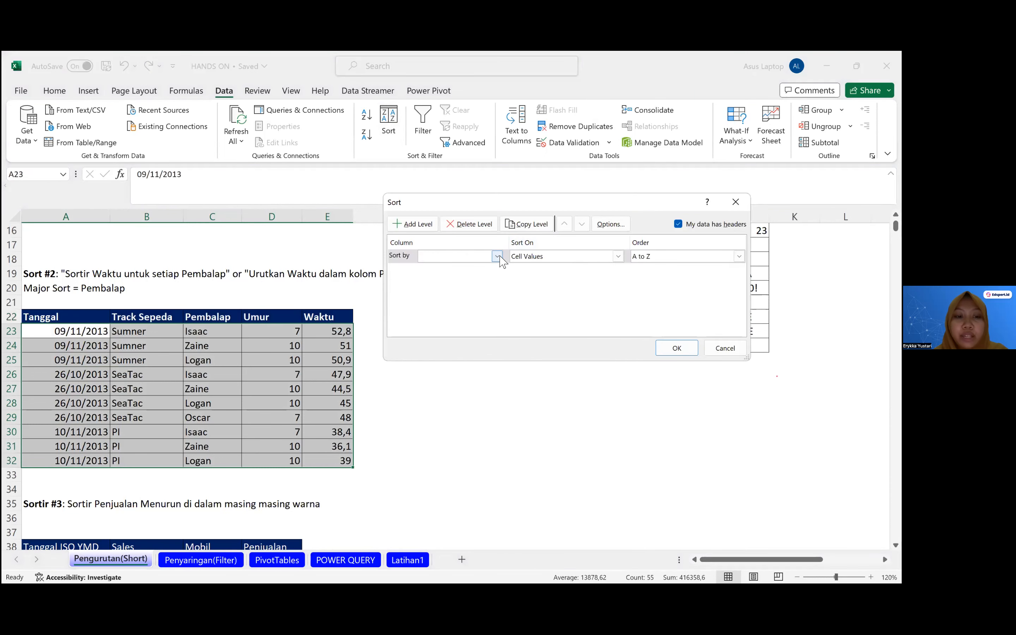
{"action": "left_click", "coordinate": [499, 256]}
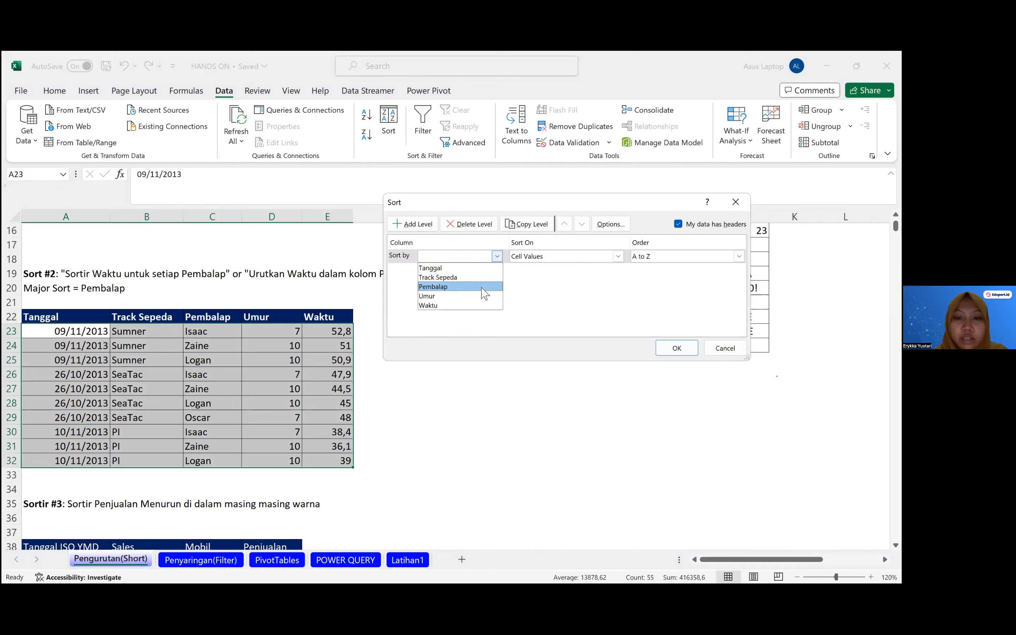
{"action": "left_click", "coordinate": [484, 291]}
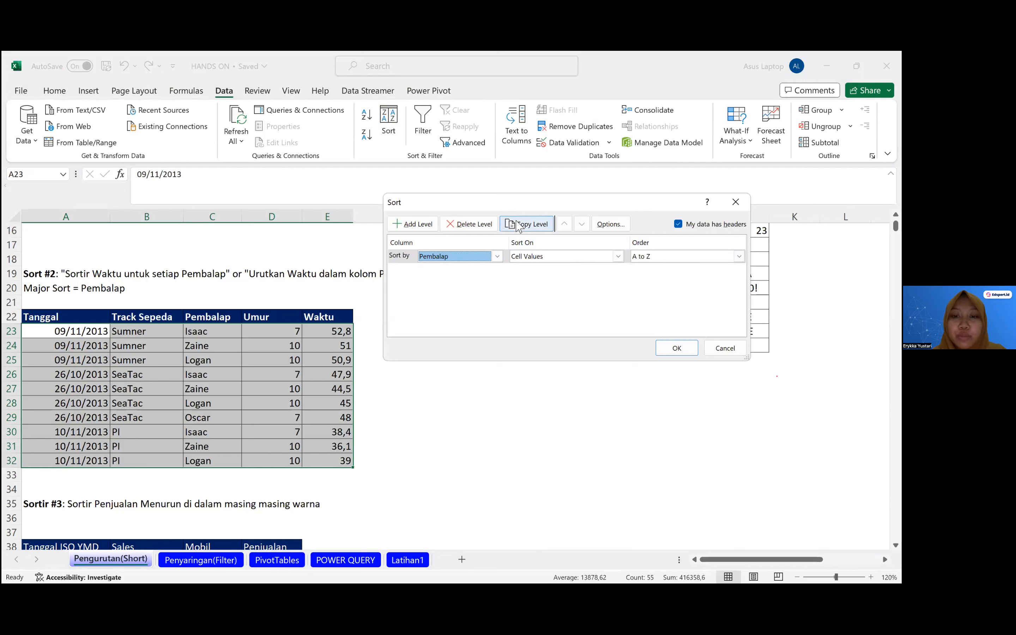
- Copy the Pembalap level, change the copy to Waktu ordered Largest to Smallest, and apply the two-level sort
{"action": "left_click", "coordinate": [522, 226]}
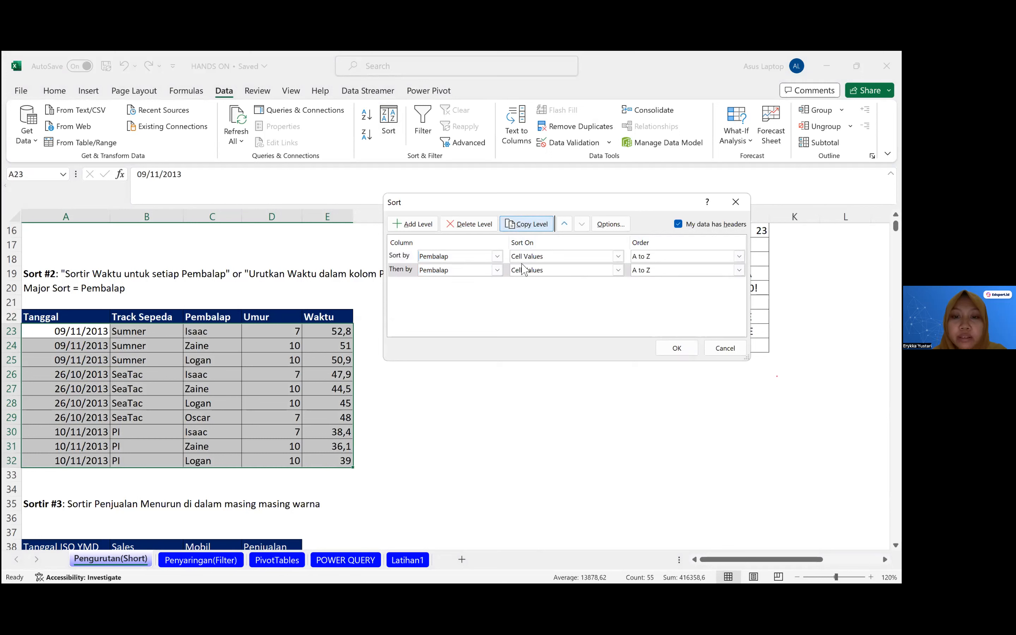
{"action": "left_click", "coordinate": [497, 270]}
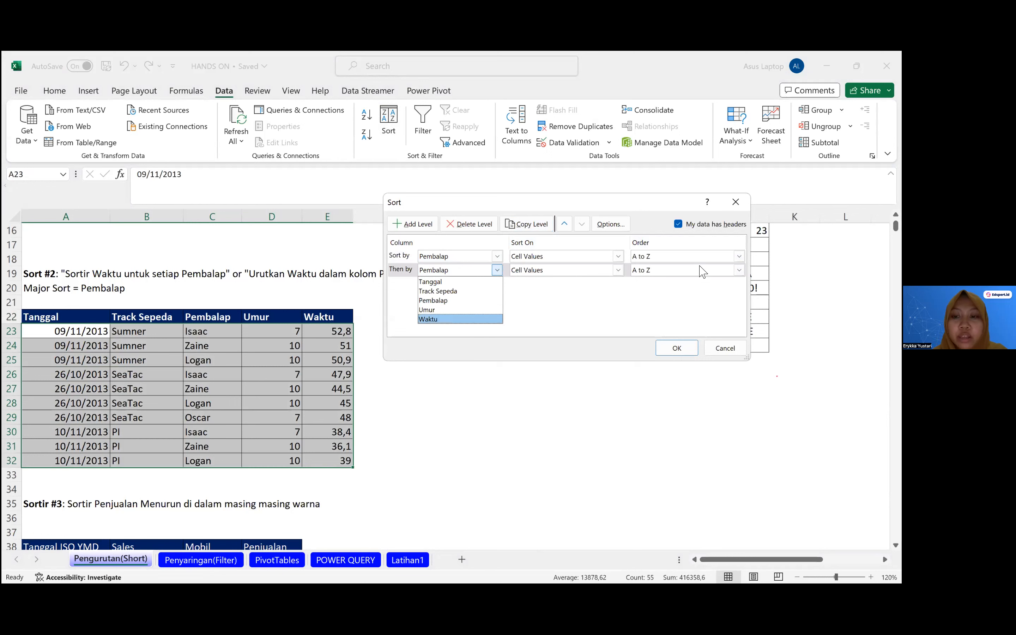
{"action": "left_click", "coordinate": [738, 273]}
{"action": "left_click", "coordinate": [739, 271]}
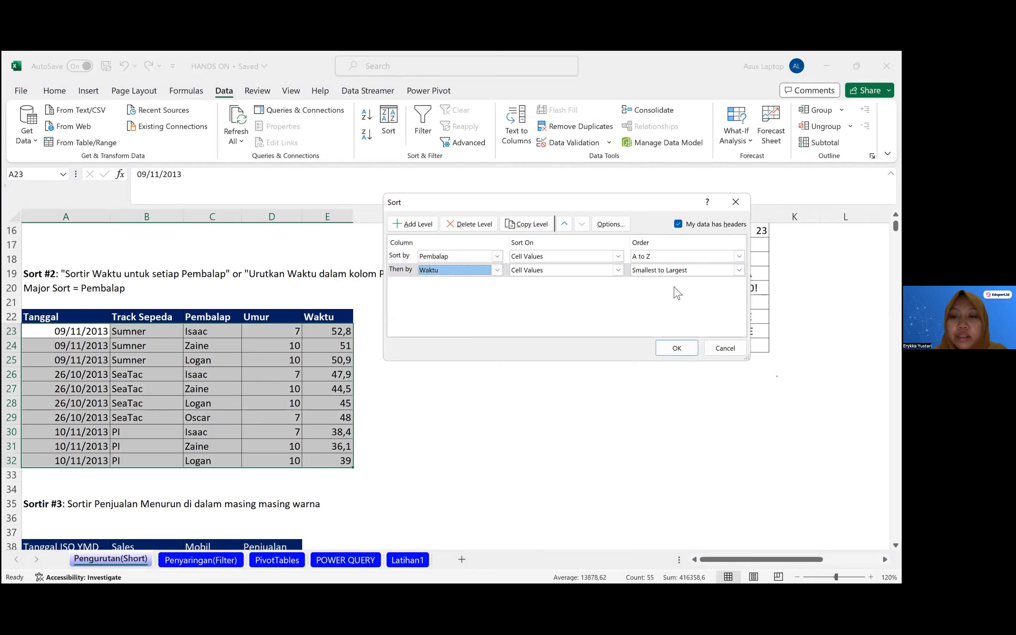
{"action": "left_click", "coordinate": [676, 291]}
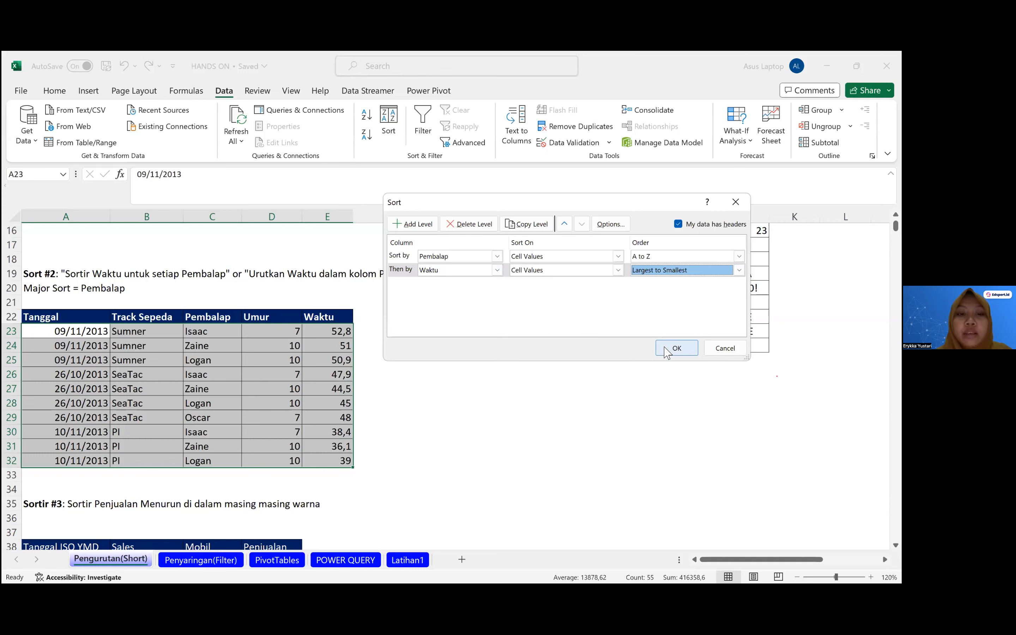
{"action": "left_click", "coordinate": [667, 349]}
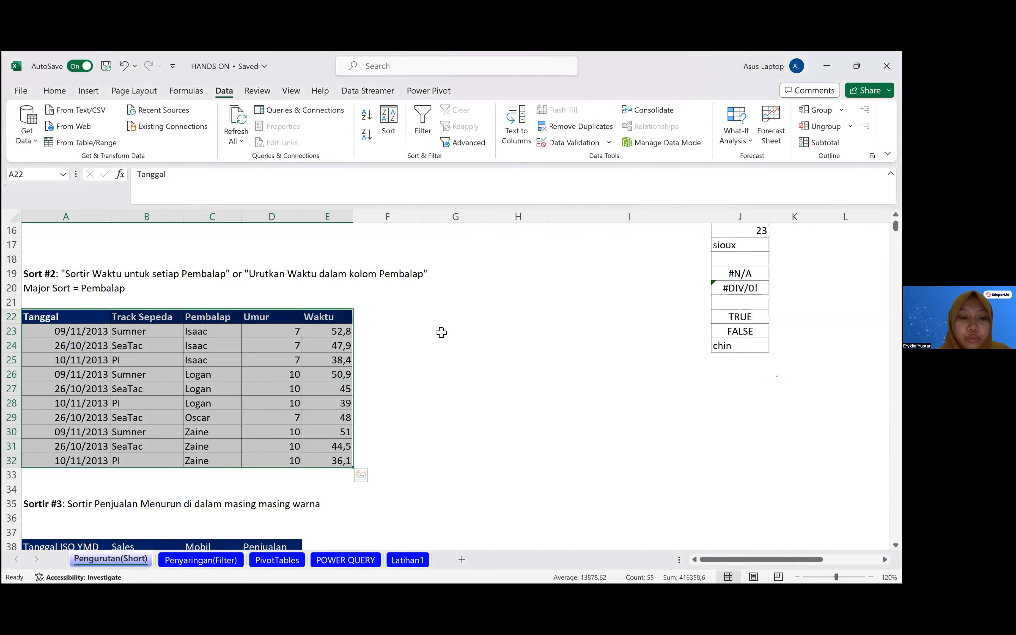
{"action": "scroll", "coordinate": [293, 332], "scroll_direction": "down", "scroll_amount": 1}
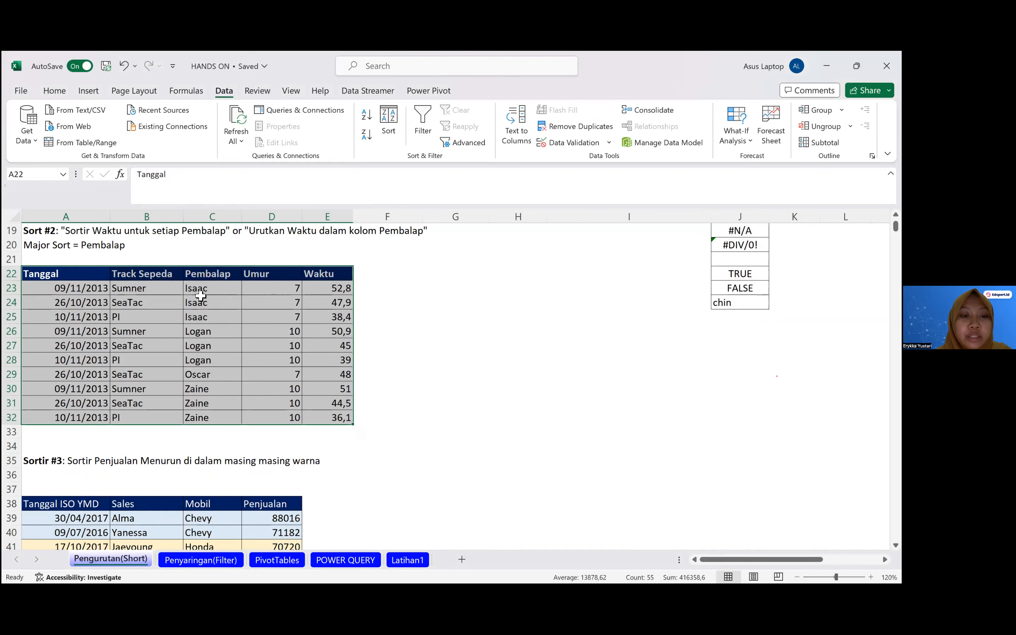
{"action": "left_click", "coordinate": [200, 290]}
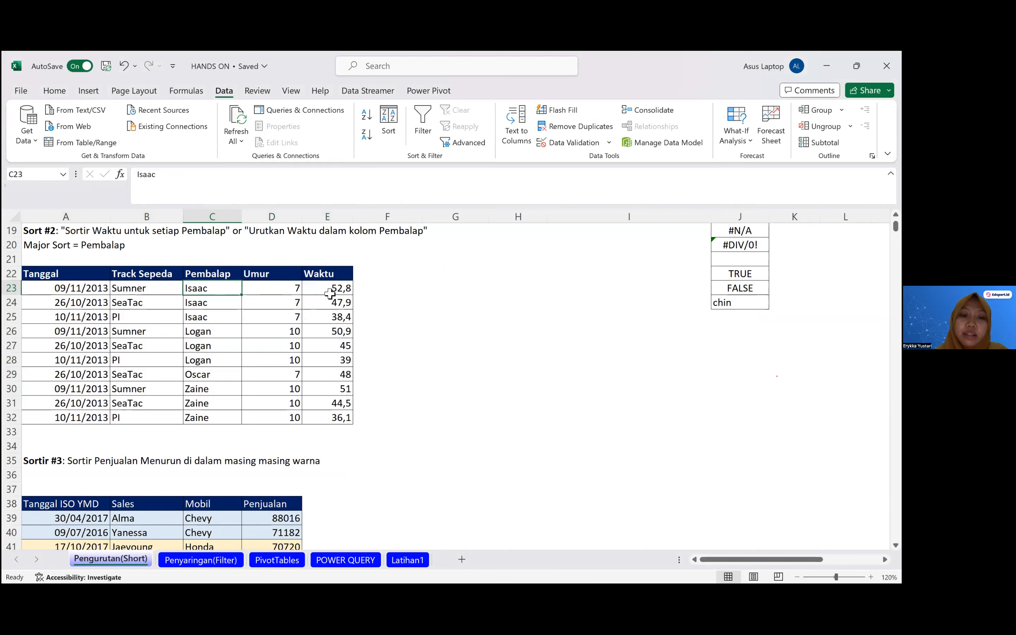
- Select the entire Sortir #3 sales table from the Tanggal ISO YMD header through its last row and start a custom sort
{"action": "scroll", "coordinate": [341, 289], "scroll_direction": "down", "scroll_amount": 4}
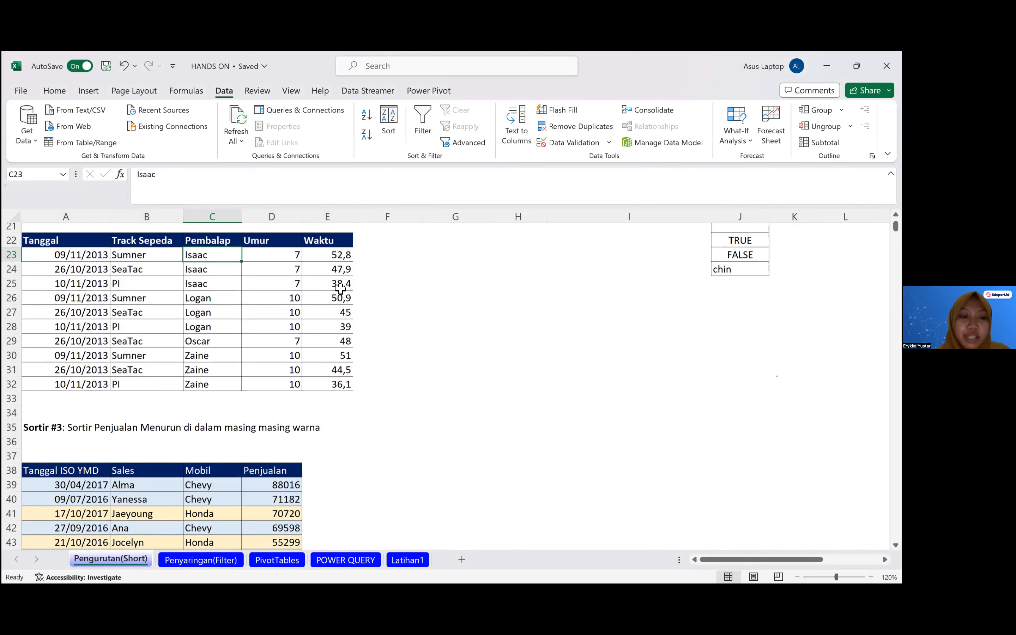
{"action": "scroll", "coordinate": [340, 289], "scroll_direction": "down", "scroll_amount": 1}
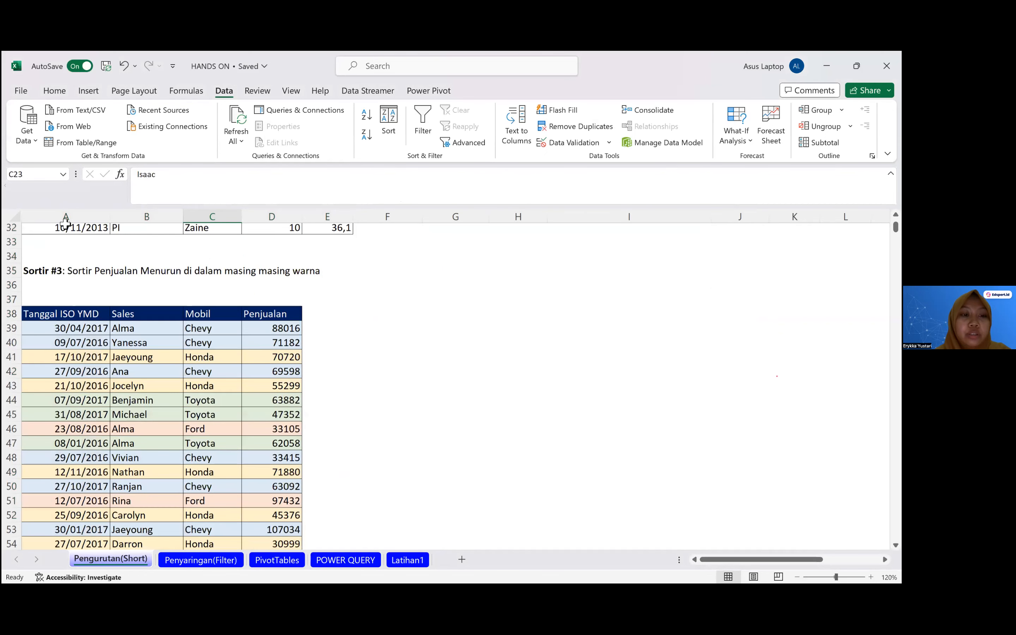
{"action": "scroll", "coordinate": [63, 235], "scroll_direction": "down", "scroll_amount": 1}
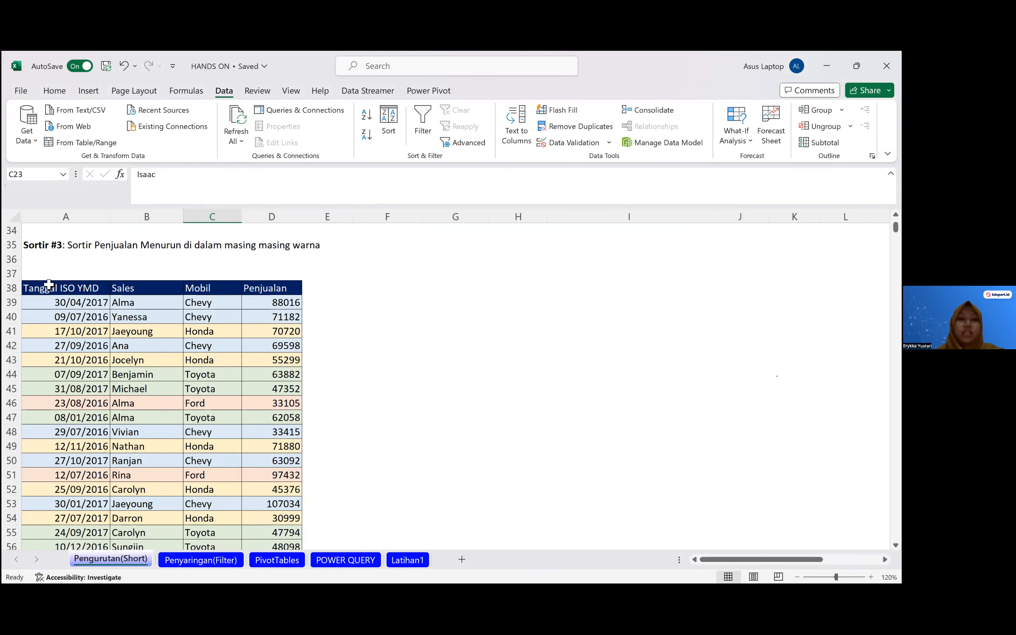
{"action": "scroll", "coordinate": [59, 289], "scroll_direction": "down", "scroll_amount": 2}
{"action": "scroll", "coordinate": [63, 294], "scroll_direction": "up", "scroll_amount": 2}
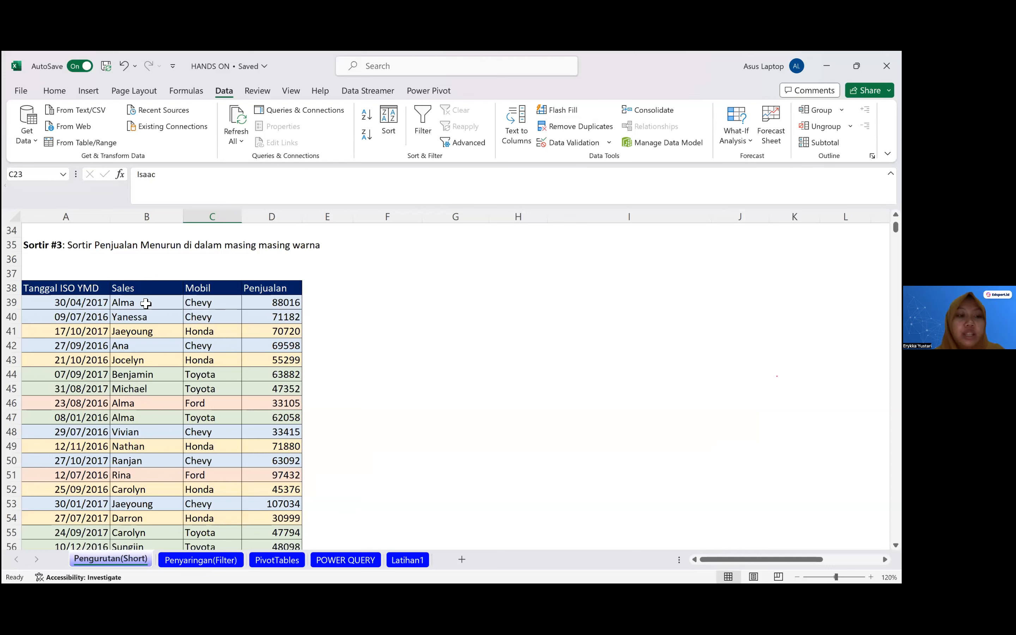
{"action": "left_click", "coordinate": [78, 302]}
{"action": "left_click", "coordinate": [82, 289]}
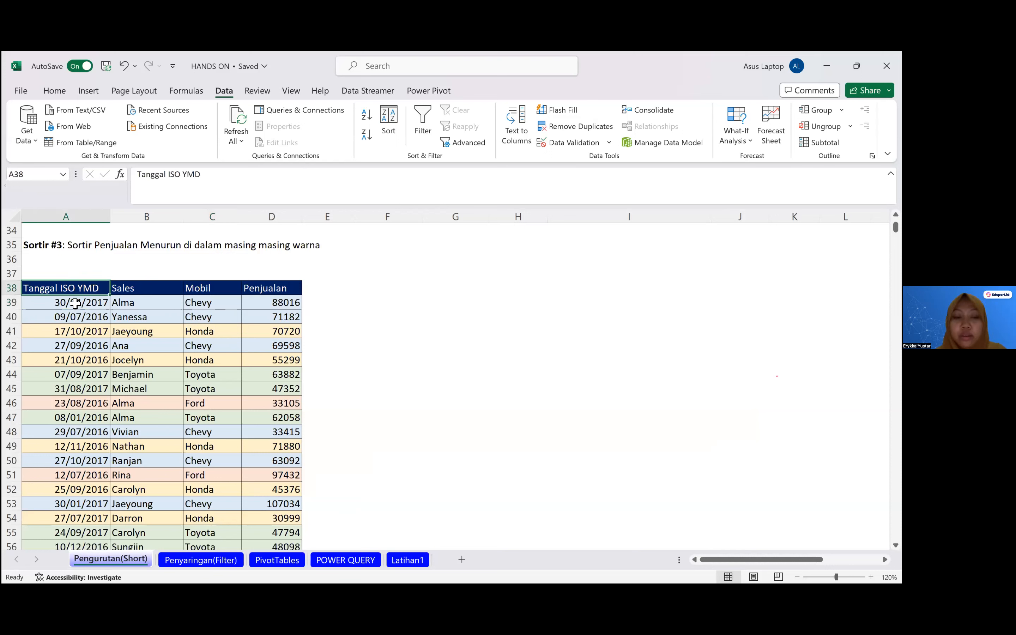
{"action": "key", "text": "ctrl+shift+Right"}
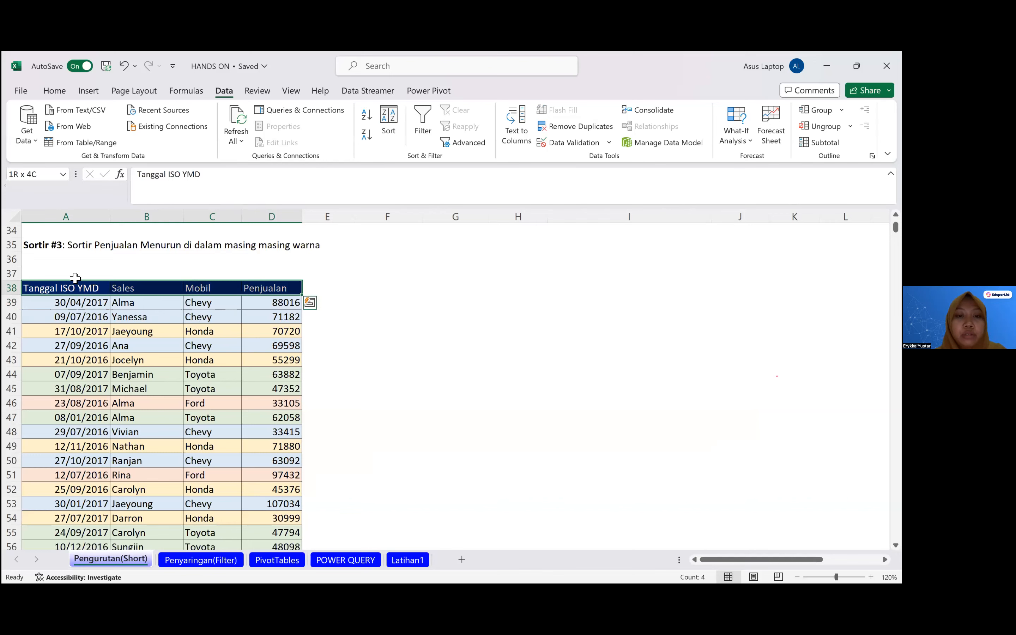
{"action": "key", "text": "ctrl+shift+Down"}
{"action": "left_click", "coordinate": [387, 136]}
{"action": "left_click", "coordinate": [445, 166]}
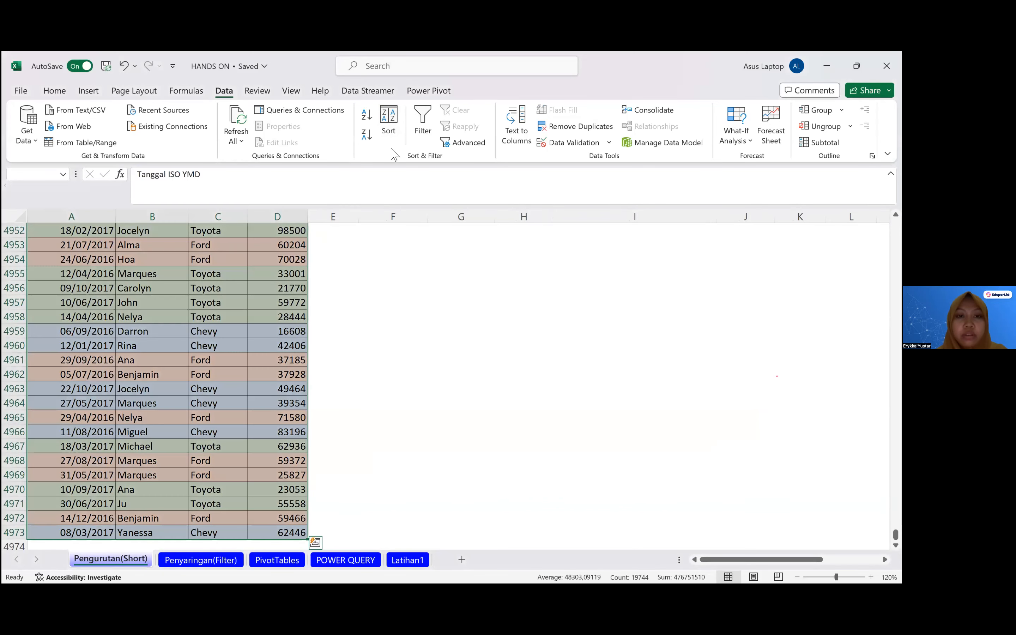
{"action": "left_click", "coordinate": [388, 141]}
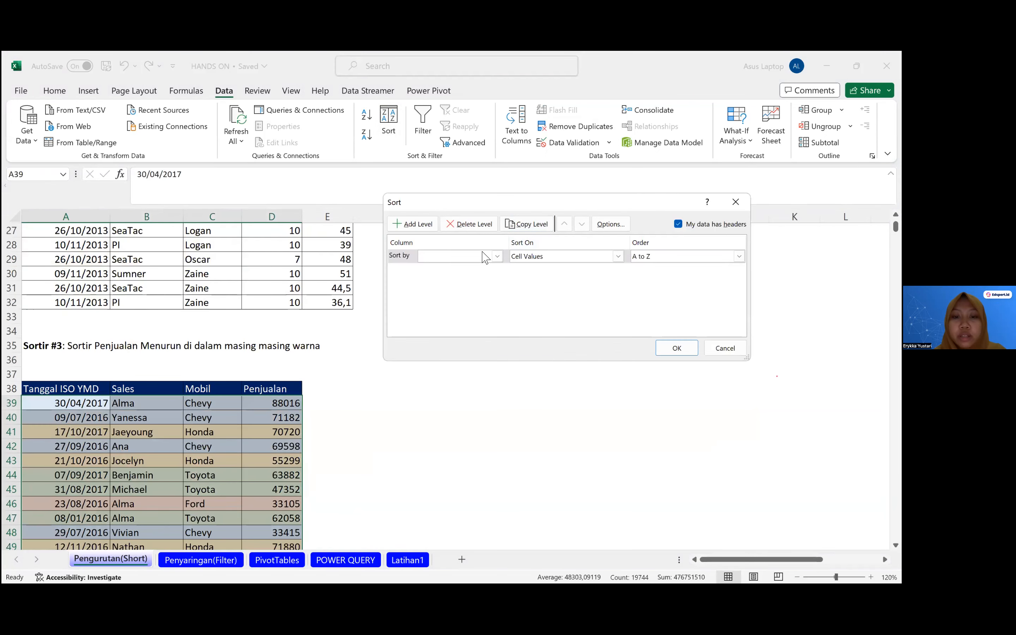
- Set the first sort level of the Sortir #3 table to Mobil by Cell Color, with orange RGB(252, 228, 214) On Top
{"action": "left_click", "coordinate": [494, 259]}
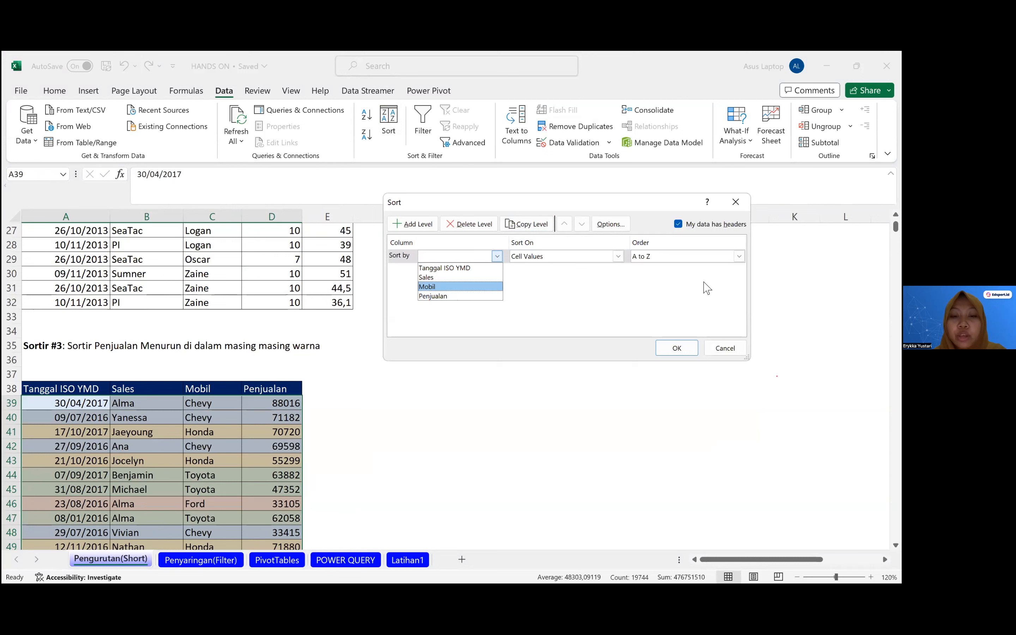
{"action": "key", "text": "Return"}
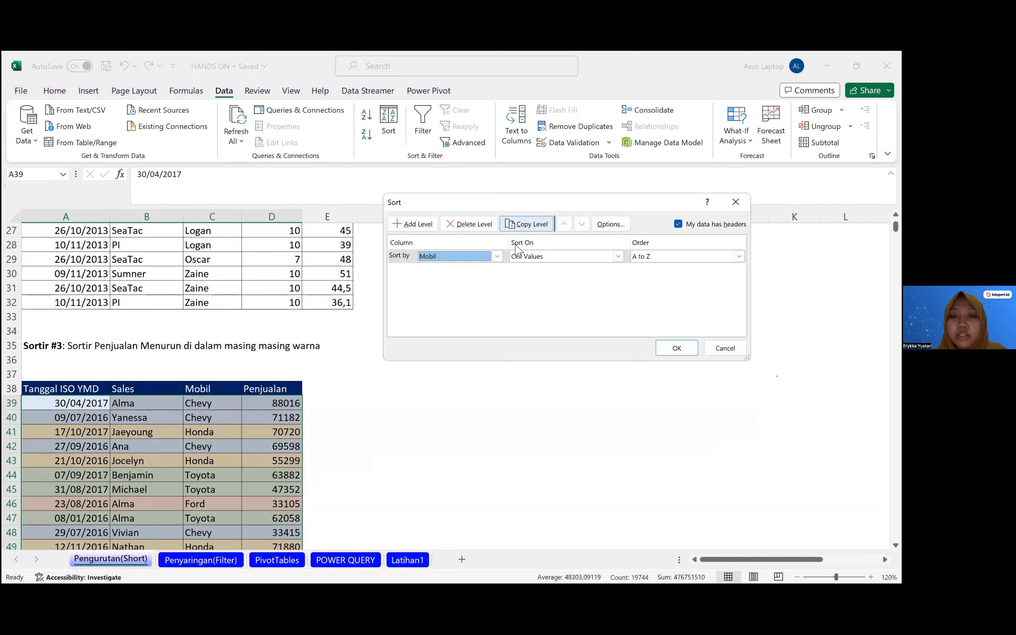
{"action": "left_click", "coordinate": [619, 256]}
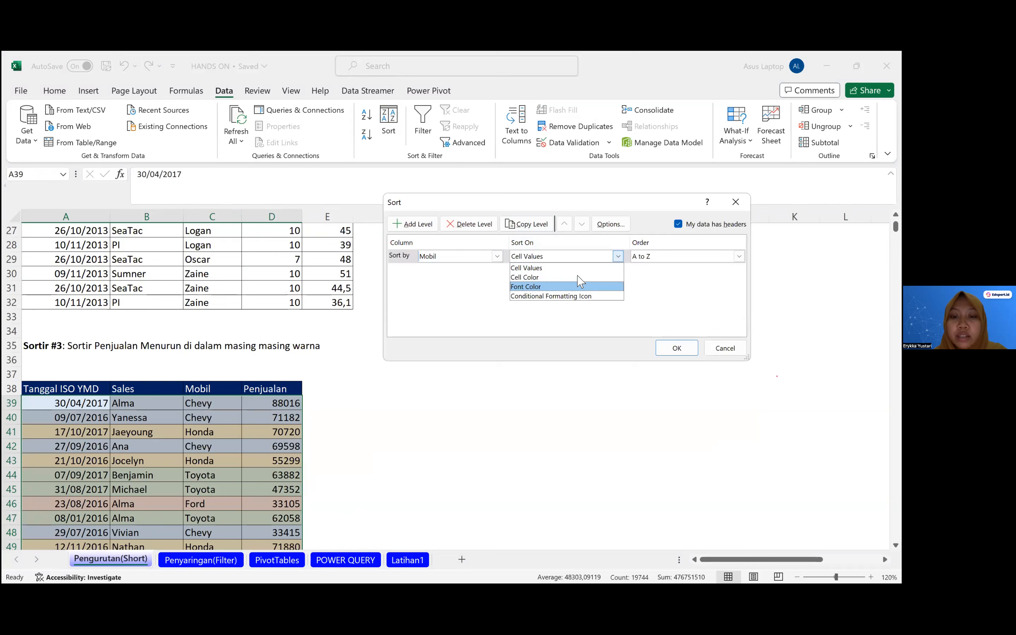
{"action": "left_click", "coordinate": [579, 277]}
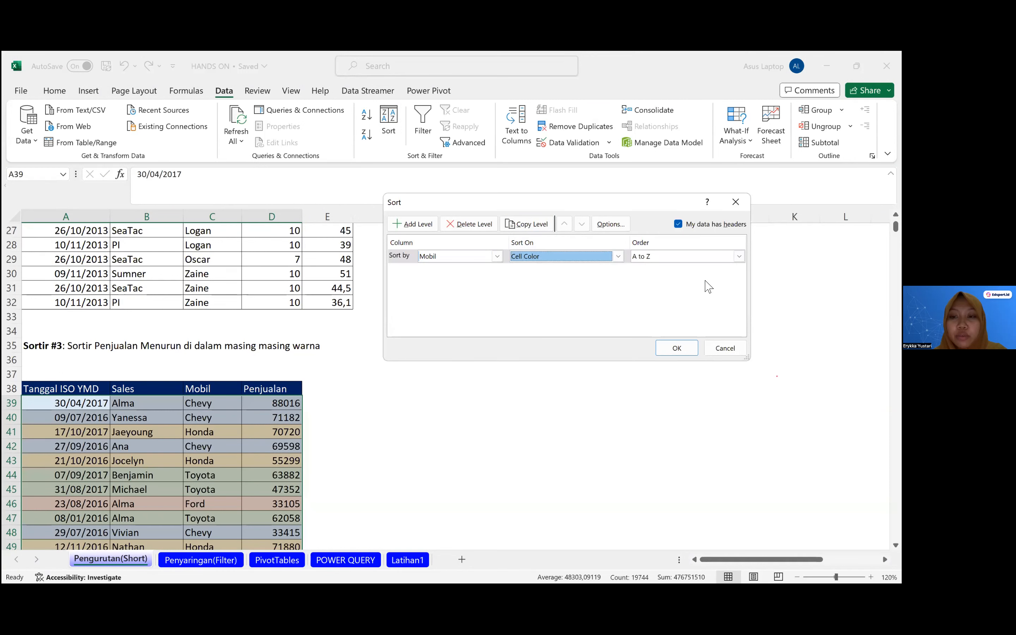
{"action": "left_click", "coordinate": [682, 259]}
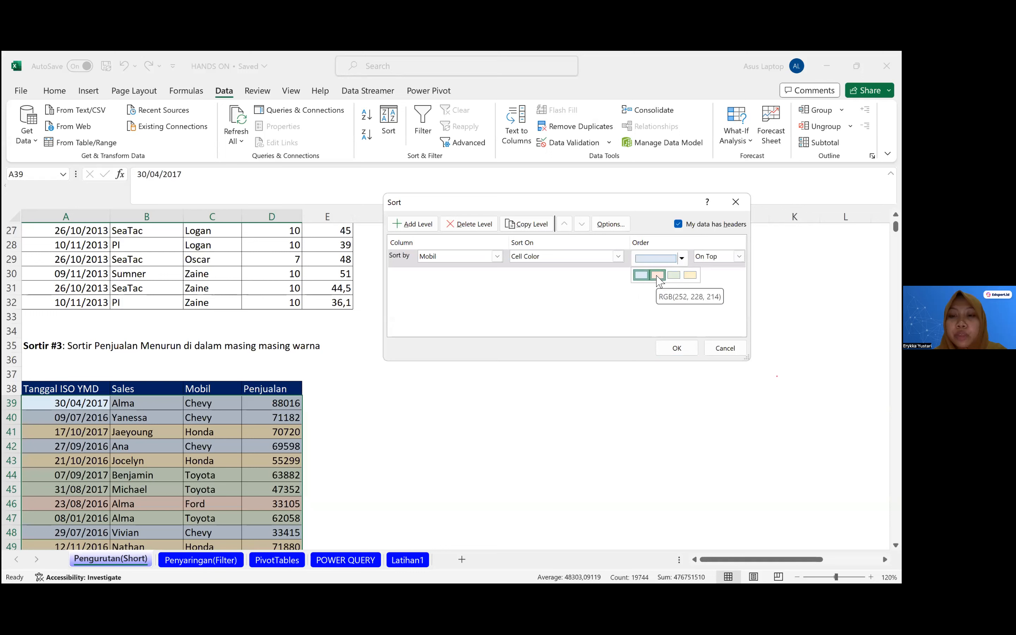
{"action": "left_click", "coordinate": [657, 276]}
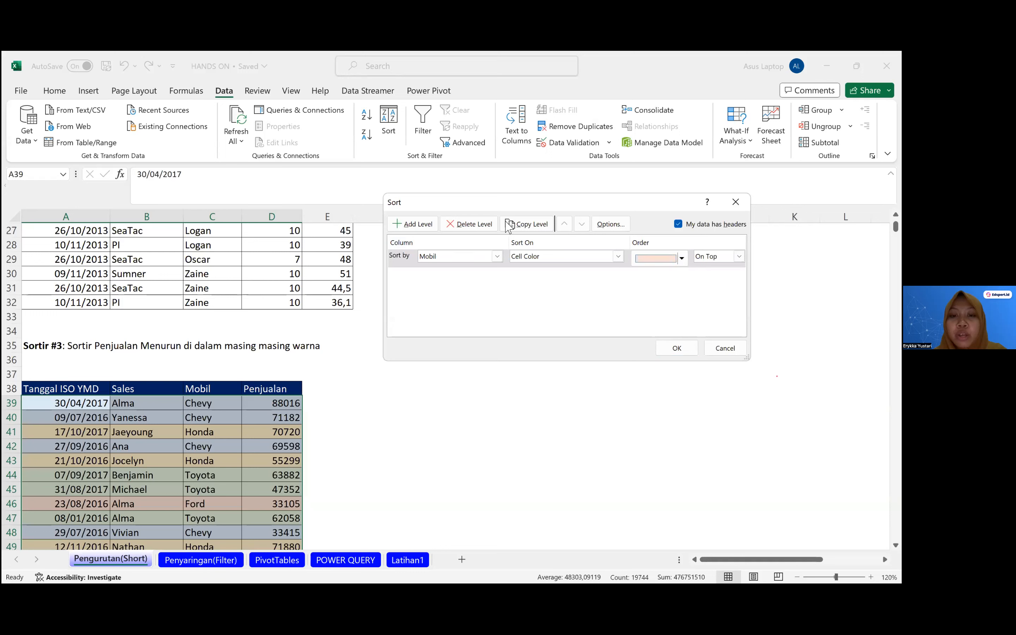
- Copy the Mobil color level twice, setting the second level to green and the third to yellow, both On Top
{"action": "left_click", "coordinate": [510, 225]}
{"action": "left_click", "coordinate": [685, 278]}
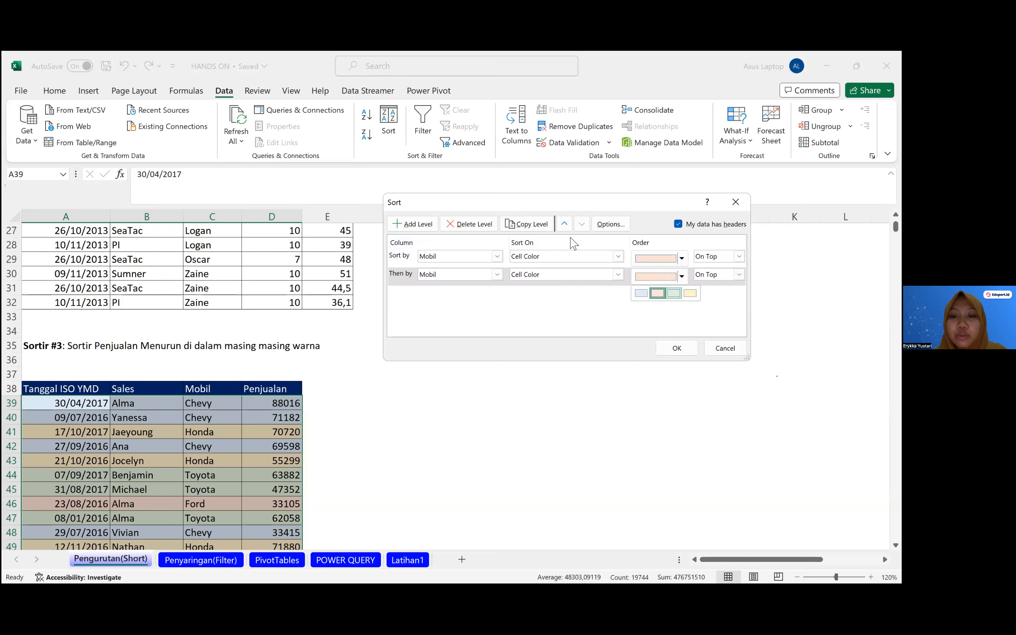
{"action": "left_click", "coordinate": [656, 291]}
{"action": "left_click", "coordinate": [526, 224]}
{"action": "left_click", "coordinate": [681, 294]}
{"action": "left_click", "coordinate": [681, 294]}
{"action": "left_click", "coordinate": [689, 311]}
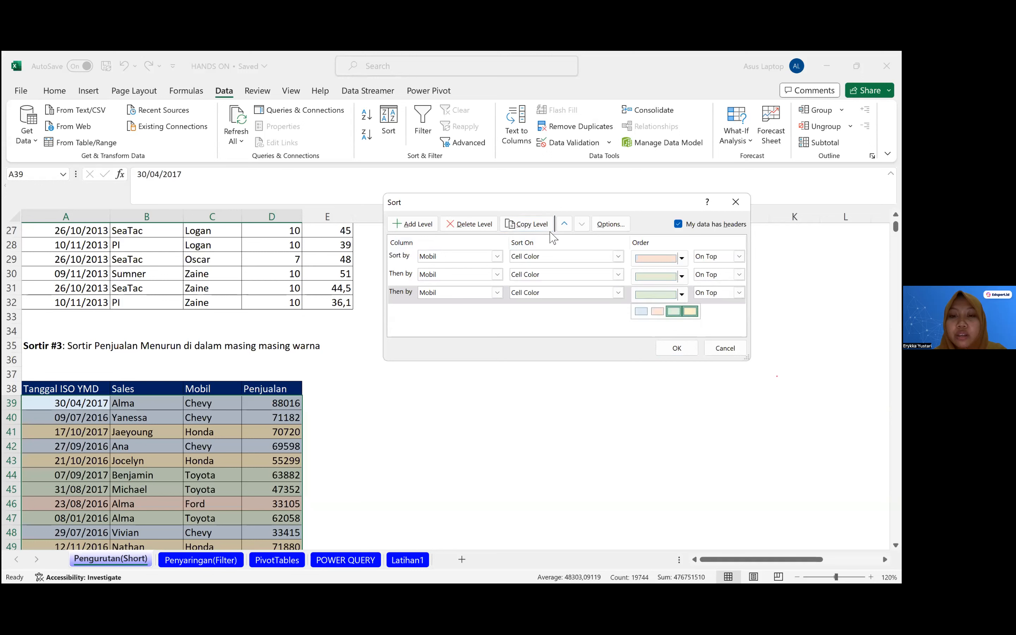
- Copy the yellow level, set the fourth Mobil level to light blue On Top, and apply the color sort
{"action": "left_click", "coordinate": [539, 225]}
{"action": "left_click", "coordinate": [686, 314]}
{"action": "left_click", "coordinate": [681, 313]}
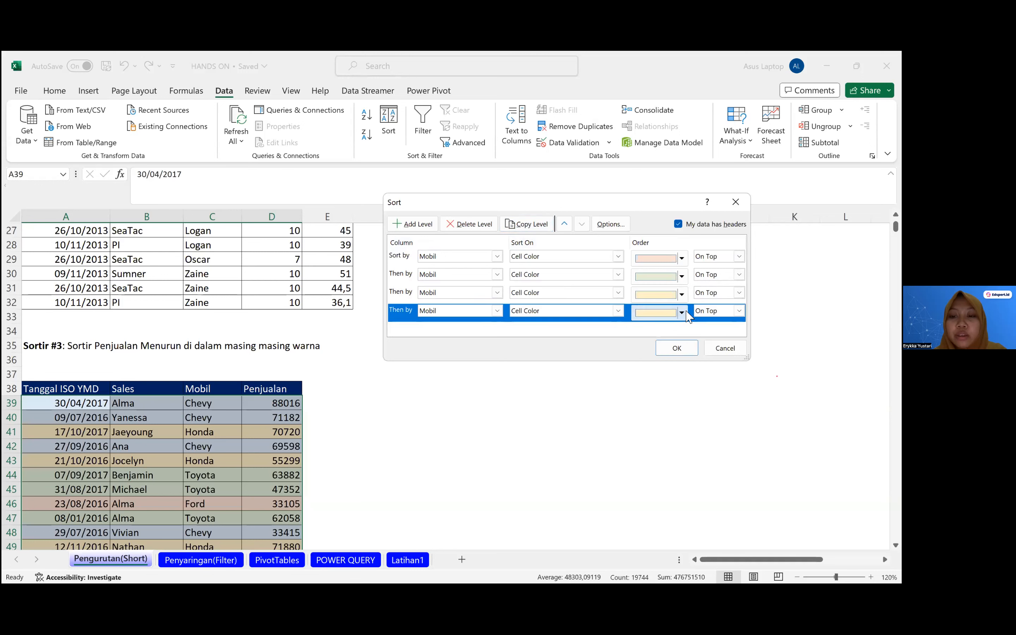
{"action": "left_click", "coordinate": [686, 316]}
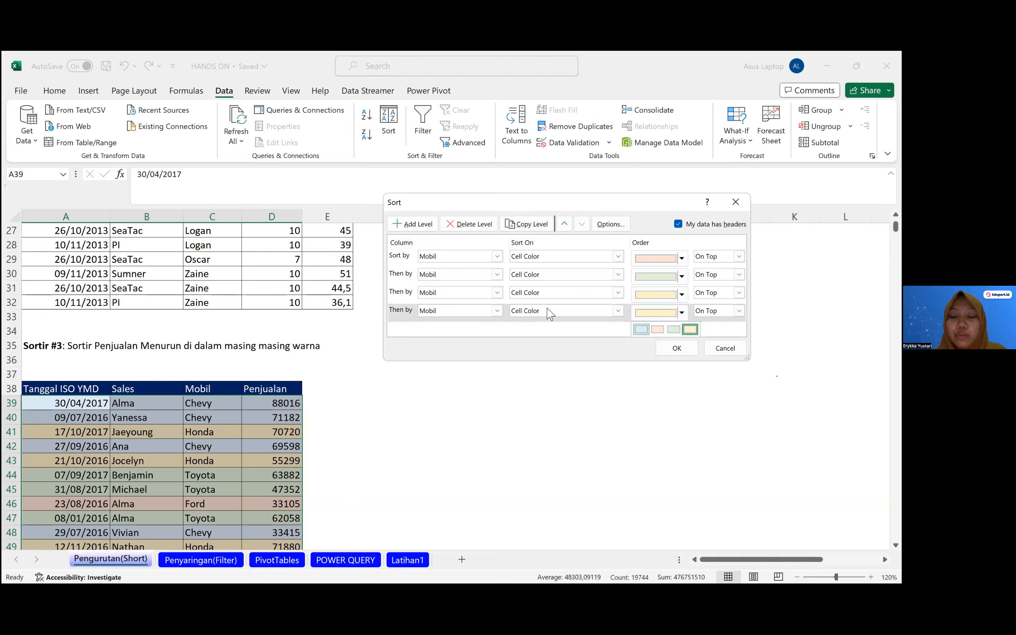
{"action": "left_click", "coordinate": [661, 330]}
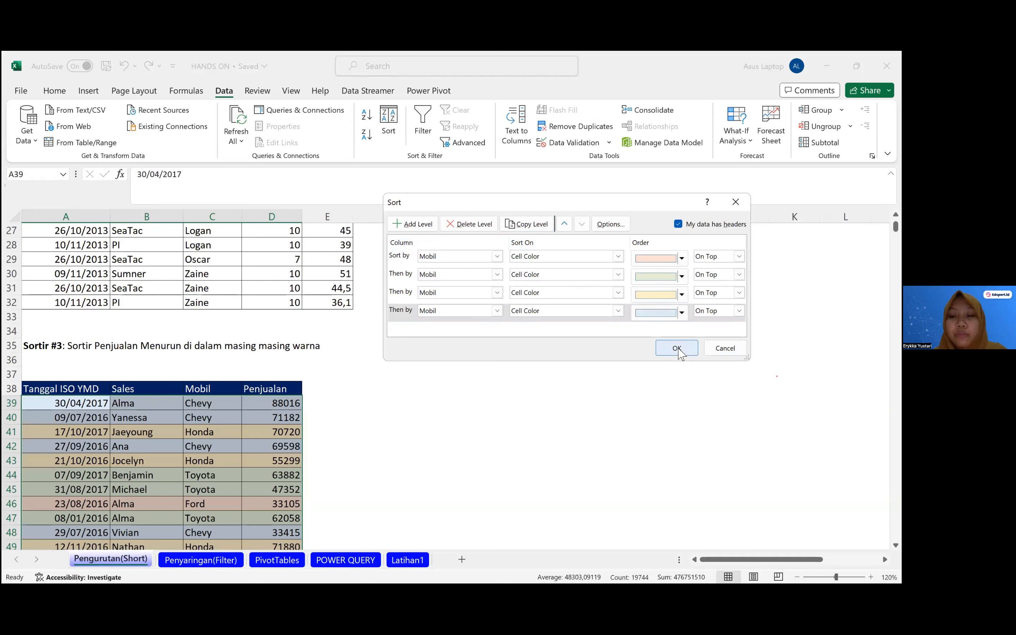
{"action": "left_click", "coordinate": [683, 355]}
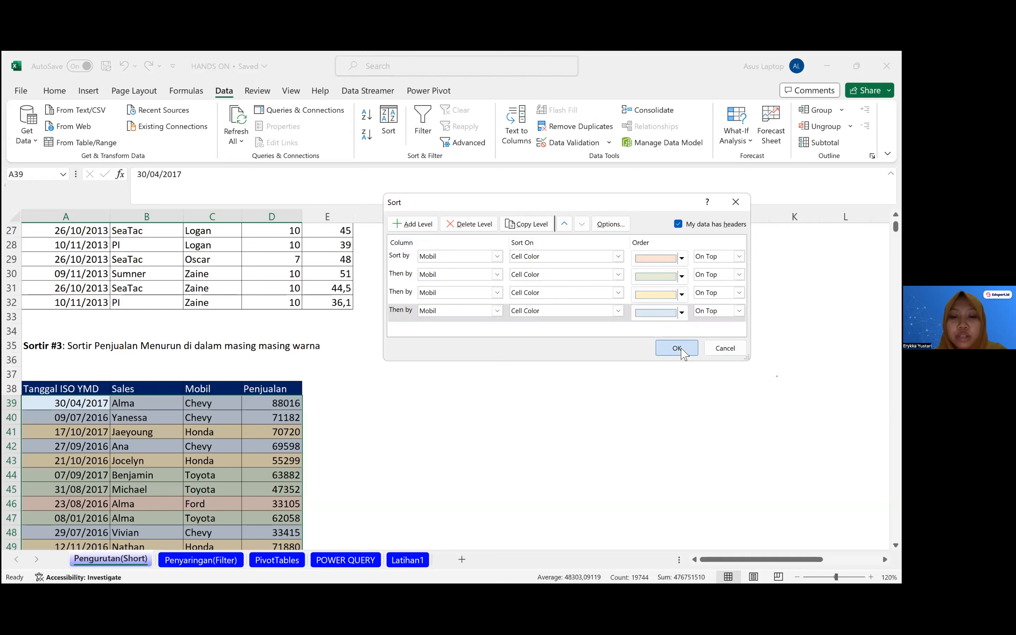
- Look through the Sortir #3 table to check how its rows are grouped by color
{"action": "scroll", "coordinate": [166, 383], "scroll_direction": "down", "scroll_amount": 1}
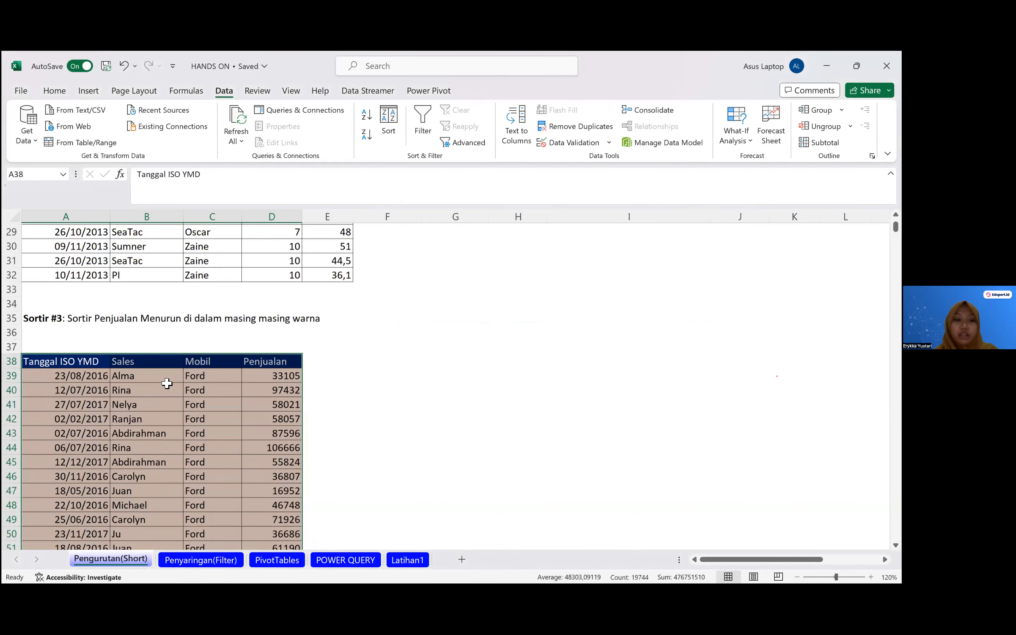
{"action": "scroll", "coordinate": [166, 383], "scroll_direction": "down", "scroll_amount": 9}
{"action": "scroll", "coordinate": [171, 378], "scroll_direction": "up", "scroll_amount": 6}
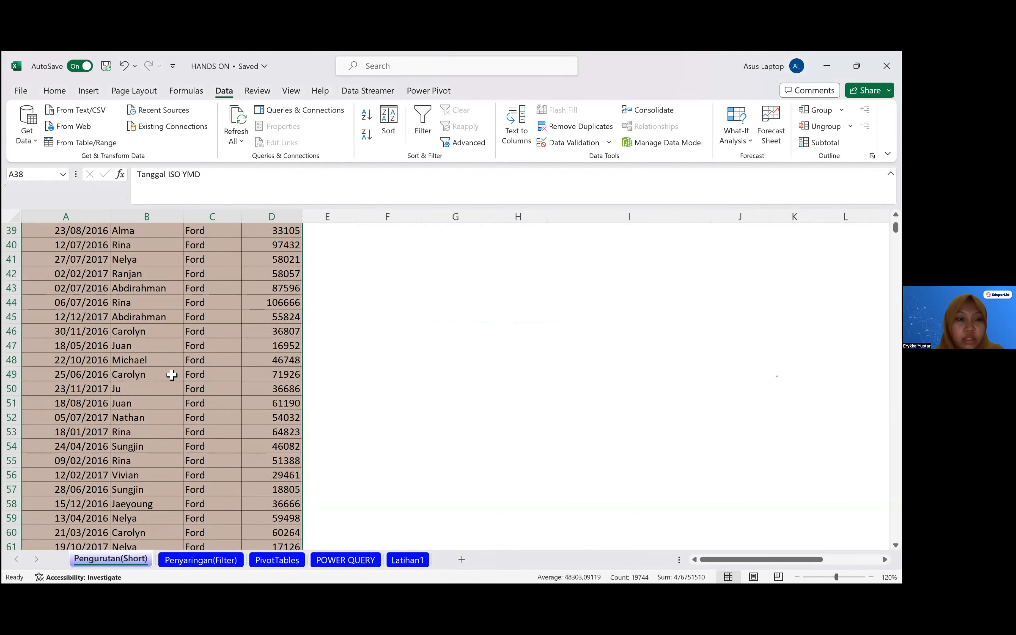
{"action": "scroll", "coordinate": [172, 375], "scroll_direction": "up", "scroll_amount": 5}
{"action": "scroll", "coordinate": [267, 346], "scroll_direction": "down", "scroll_amount": 6}
{"action": "scroll", "coordinate": [143, 357], "scroll_direction": "up", "scroll_amount": 3}
{"action": "scroll", "coordinate": [153, 362], "scroll_direction": "up", "scroll_amount": 2}
{"action": "scroll", "coordinate": [290, 364], "scroll_direction": "down", "scroll_amount": 6}
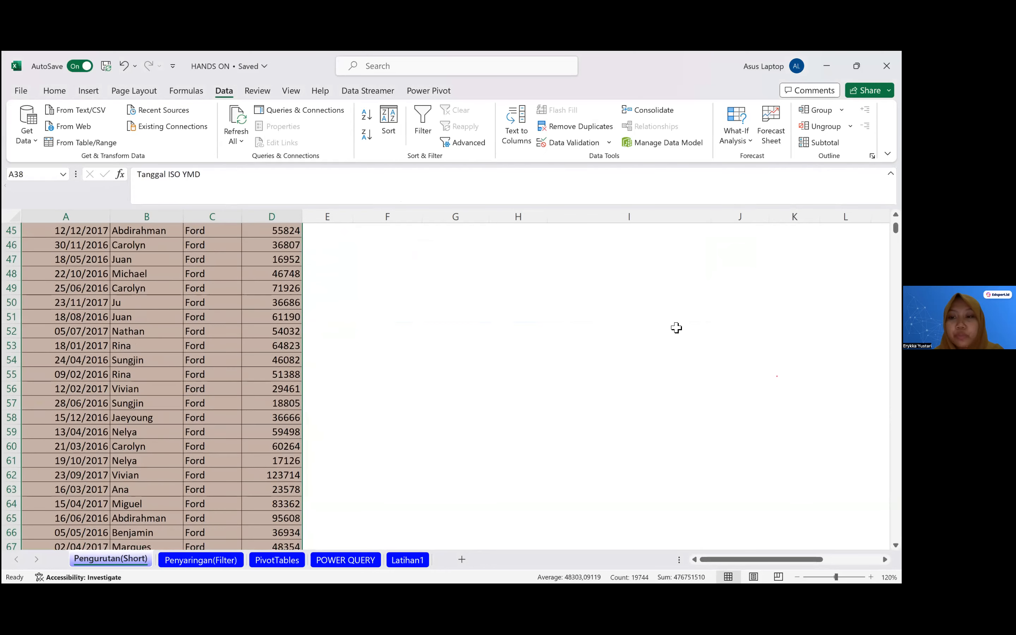
- Examine the sorting rules for mixed data and the Sort #4 exercise with its Nilai column
{"action": "scroll", "coordinate": [676, 328], "scroll_direction": "up", "scroll_amount": 10}
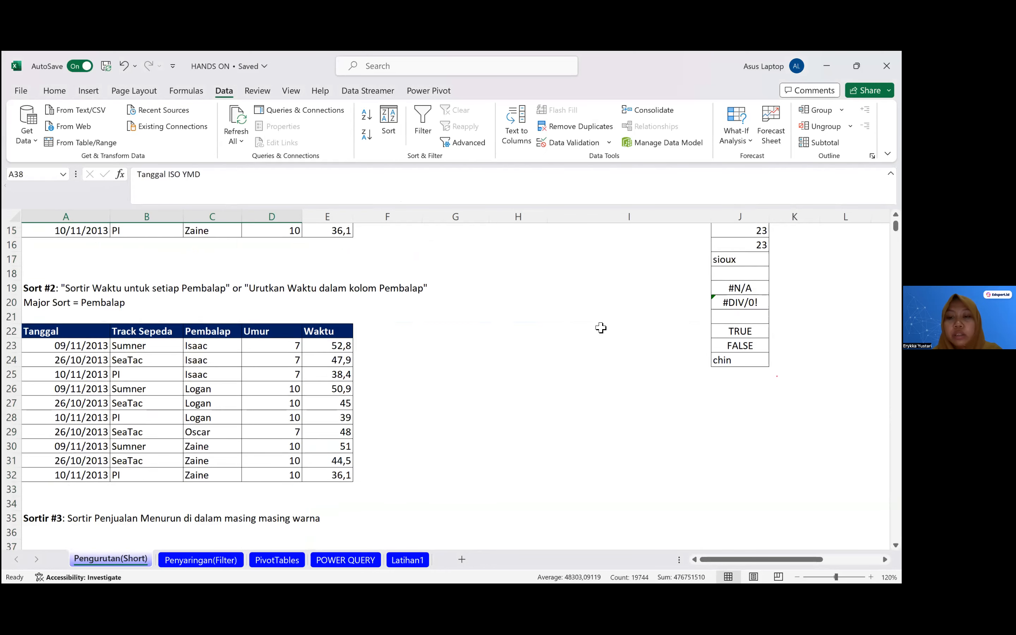
{"action": "scroll", "coordinate": [601, 328], "scroll_direction": "up", "scroll_amount": 5}
{"action": "scroll", "coordinate": [374, 389], "scroll_direction": "up", "scroll_amount": 1}
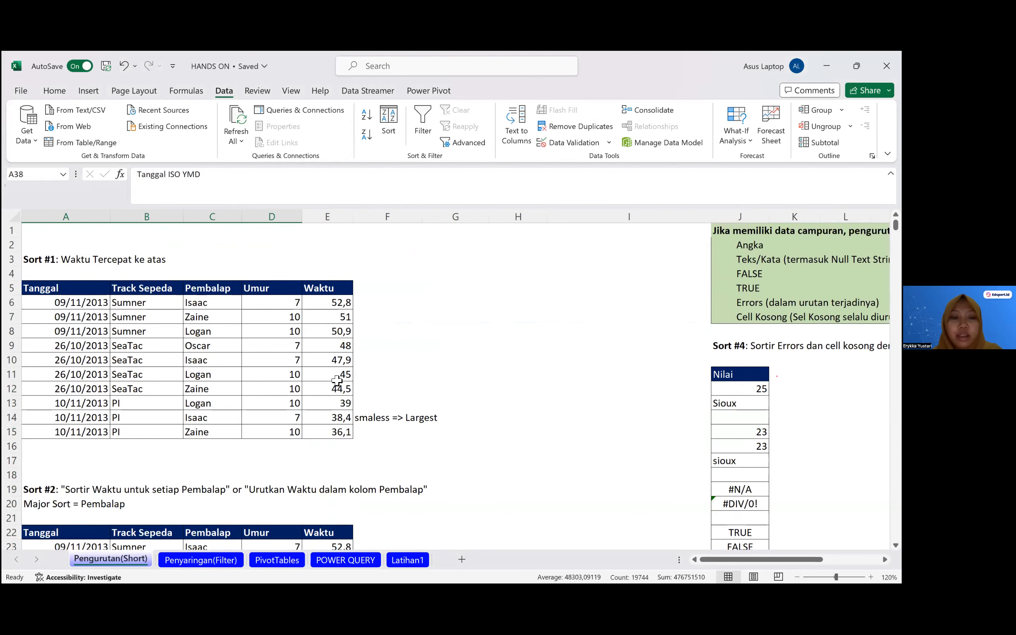
{"action": "scroll", "coordinate": [338, 380], "scroll_direction": "right", "scroll_amount": 7}
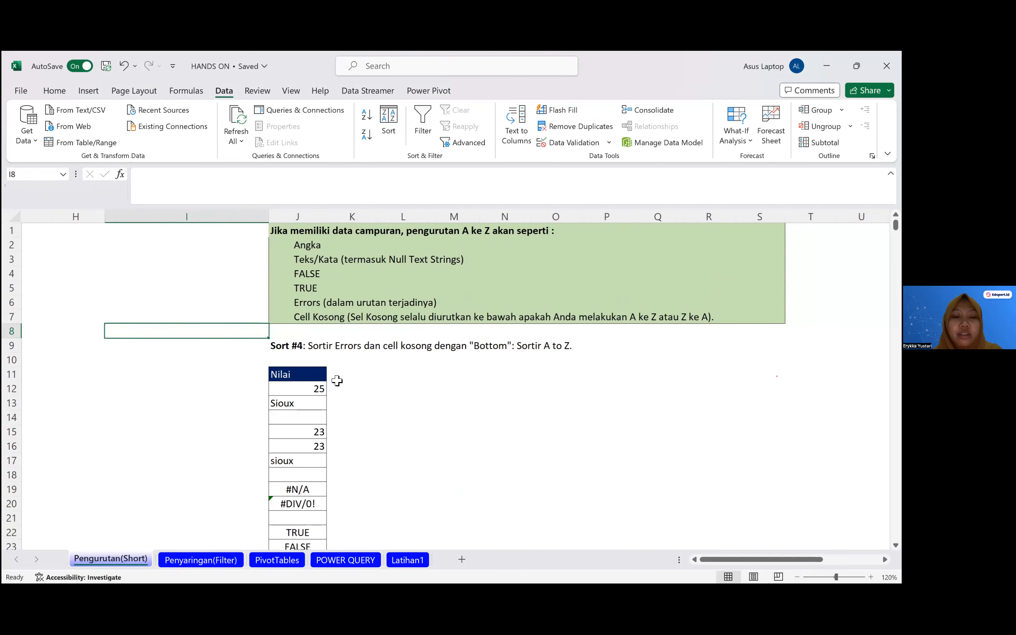
{"action": "scroll", "coordinate": [338, 381], "scroll_direction": "right", "scroll_amount": 1}
{"action": "scroll", "coordinate": [336, 370], "scroll_direction": "down", "scroll_amount": 2}
{"action": "scroll", "coordinate": [335, 369], "scroll_direction": "up", "scroll_amount": 2}
{"action": "scroll", "coordinate": [338, 371], "scroll_direction": "down", "scroll_amount": 1}
{"action": "scroll", "coordinate": [337, 370], "scroll_direction": "up", "scroll_amount": 1}
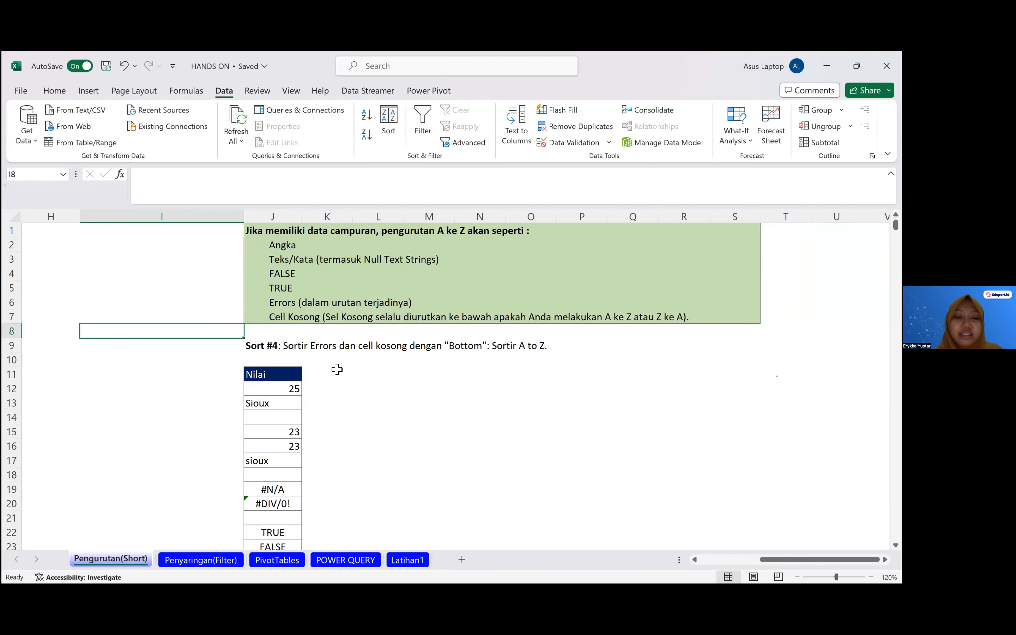
{"action": "scroll", "coordinate": [337, 369], "scroll_direction": "down", "scroll_amount": 1}
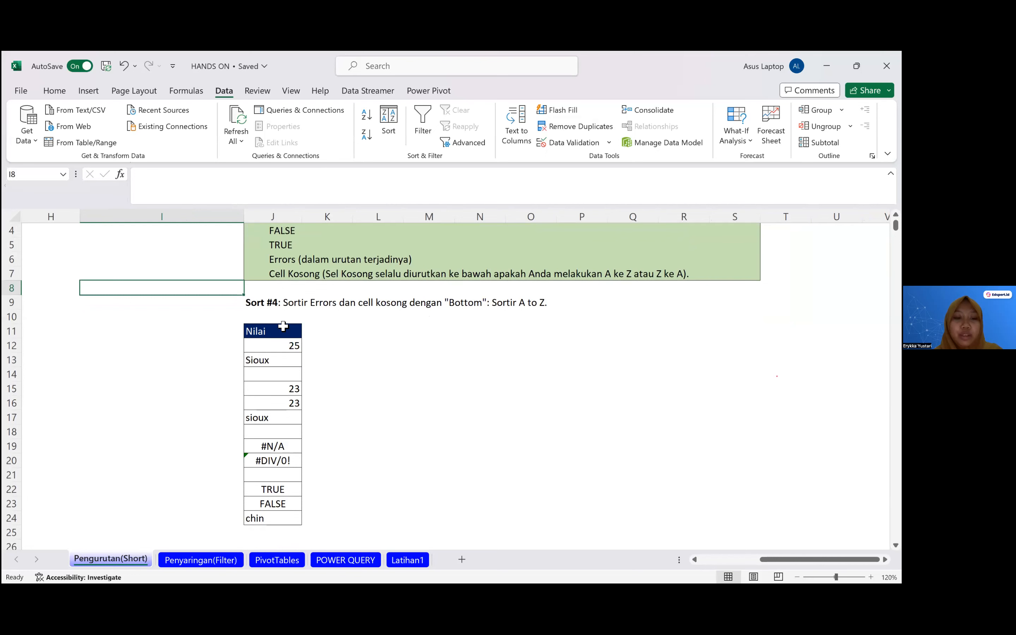
- Sort the Sort #4 Nilai list in J11:J24 in ascending order and compare it with the mixed-data rules above
{"action": "left_click_drag", "start_coordinate": [283, 330], "coordinate": [274, 519]}
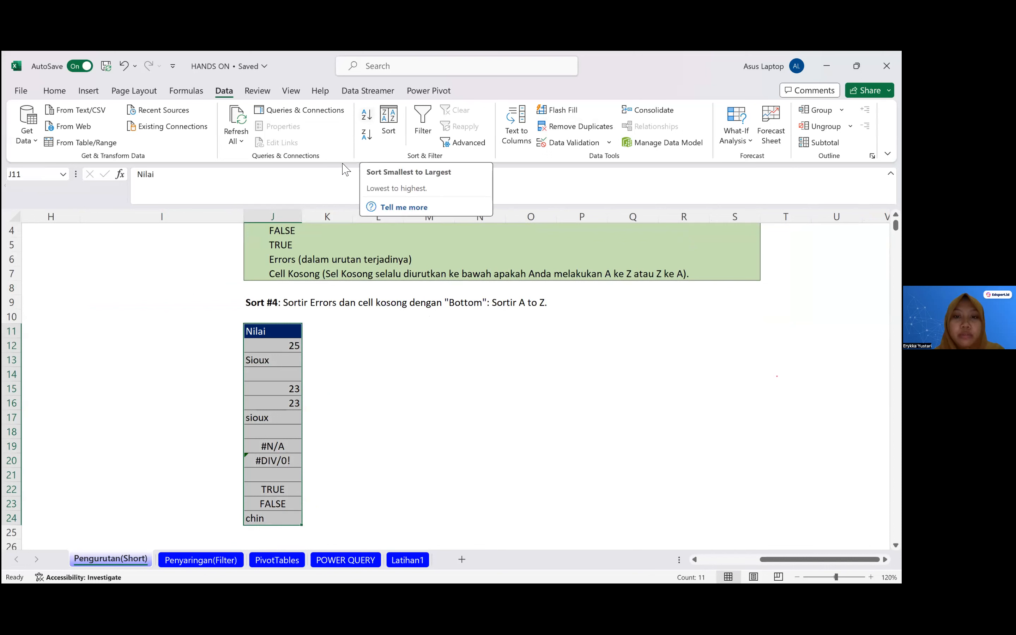
{"action": "left_click", "coordinate": [371, 104]}
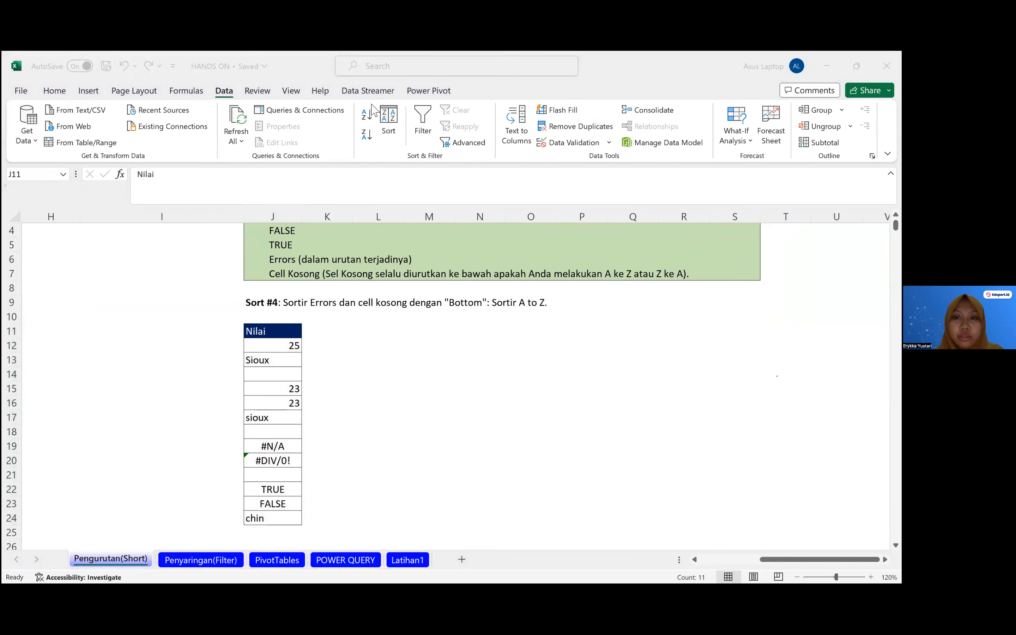
{"action": "left_click", "coordinate": [366, 115]}
{"action": "scroll", "coordinate": [337, 355], "scroll_direction": "up", "scroll_amount": 1}
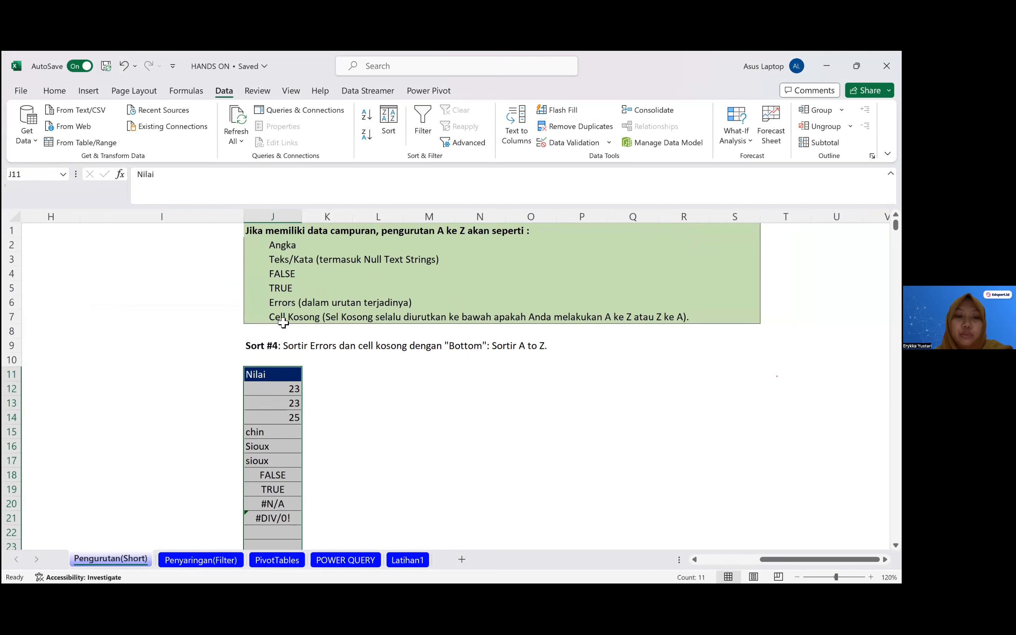
{"action": "scroll", "coordinate": [271, 332], "scroll_direction": "down", "scroll_amount": 1}
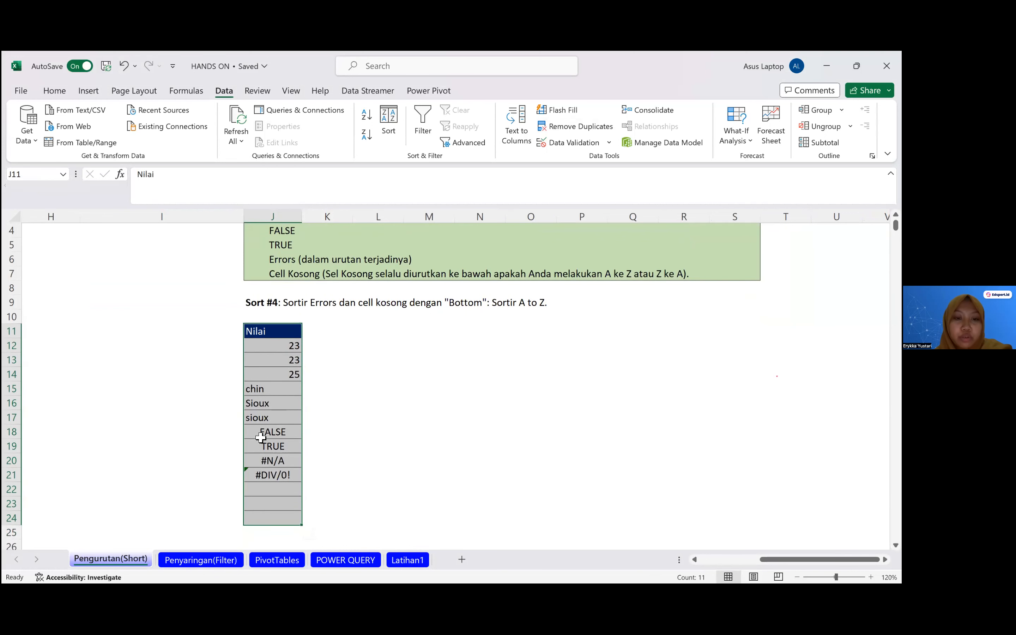
{"action": "scroll", "coordinate": [313, 306], "scroll_direction": "up", "scroll_amount": 1}
{"action": "scroll", "coordinate": [281, 277], "scroll_direction": "up", "scroll_amount": 1}
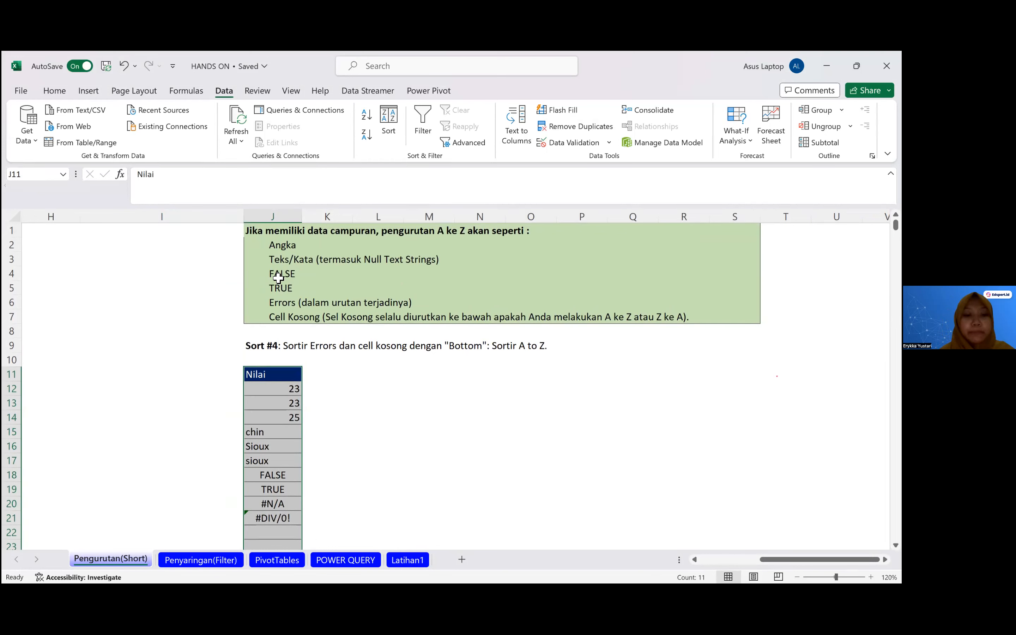
- On the Penyaringan(Filter) sheet, select the whole sales table from the Tanggal header through its last row and turn on filtering
{"action": "left_click", "coordinate": [196, 564]}
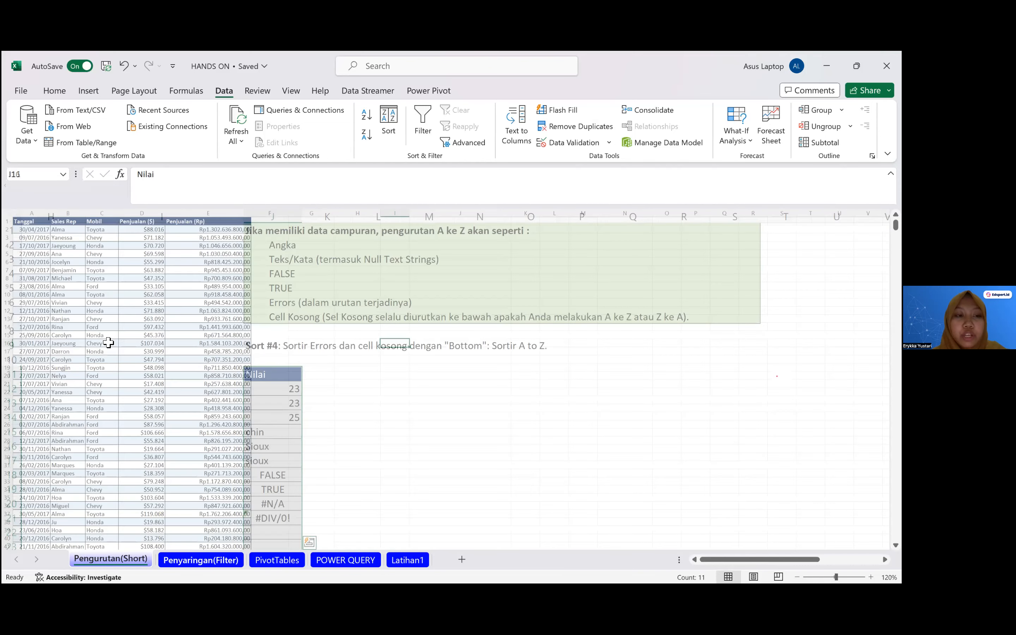
{"action": "left_click", "coordinate": [107, 286]}
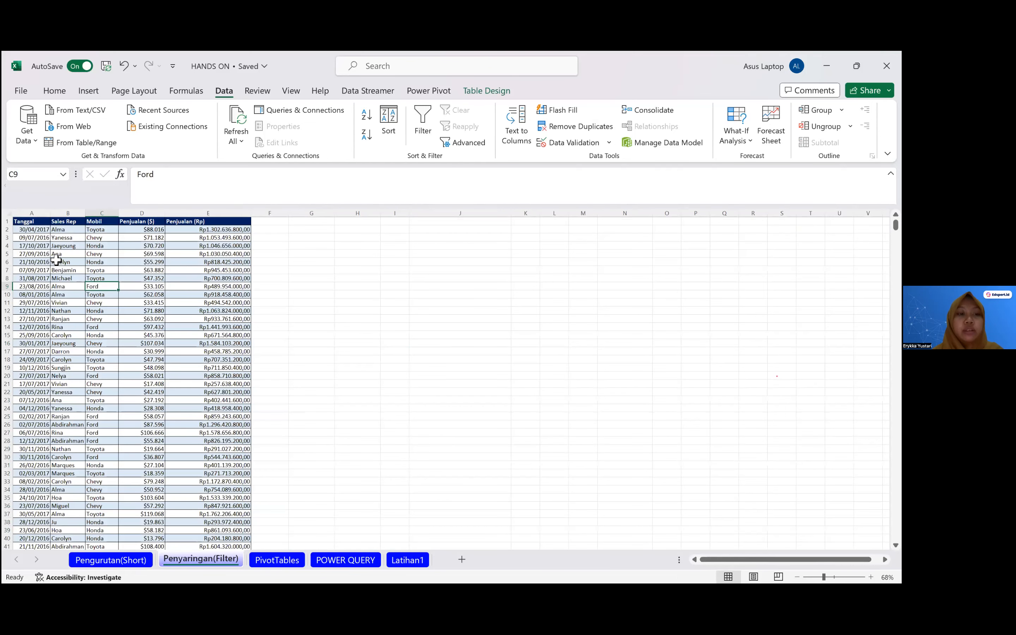
{"action": "left_click", "coordinate": [47, 237]}
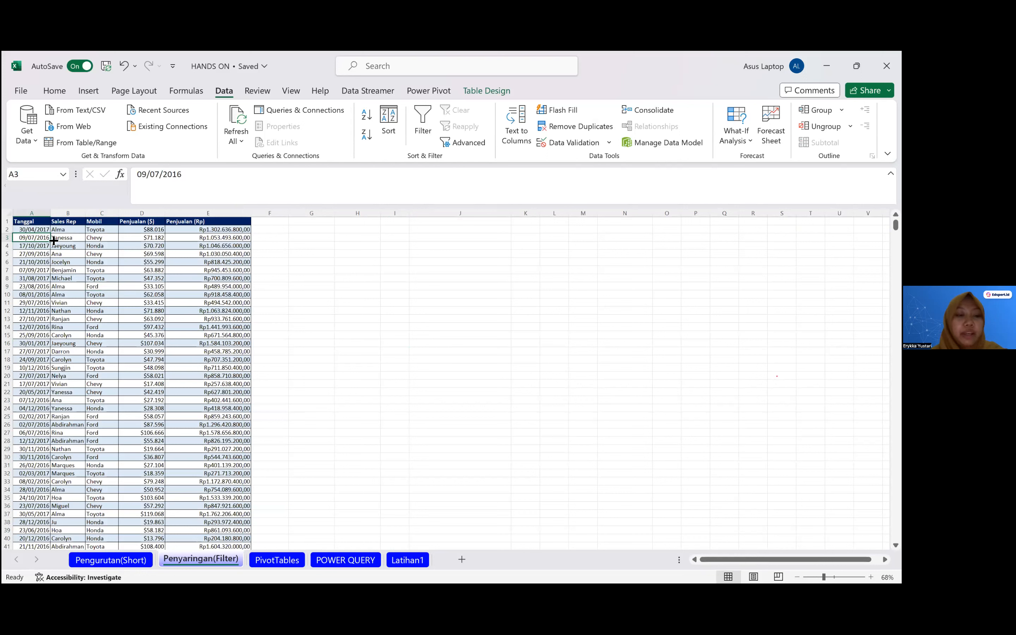
{"action": "left_click", "coordinate": [39, 229]}
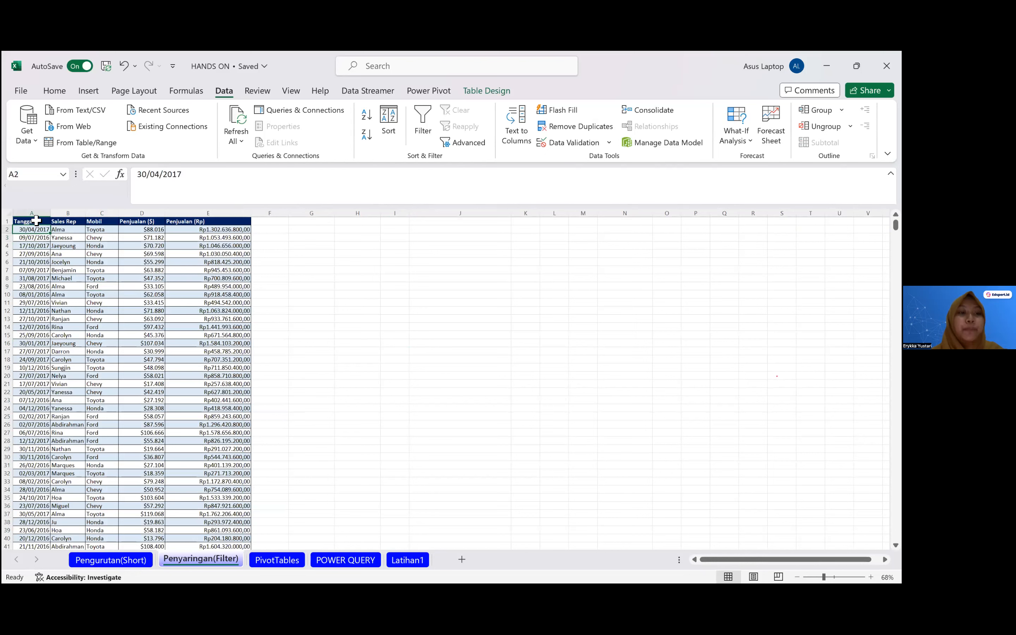
{"action": "left_click", "coordinate": [36, 221]}
{"action": "key", "text": "ctrl+shift+Right"}
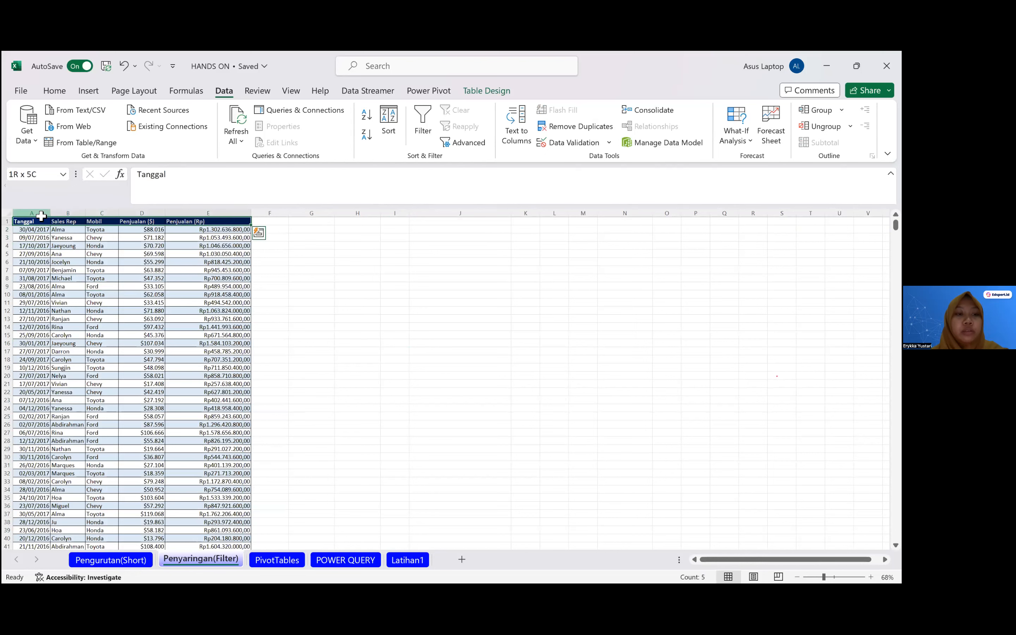
{"action": "key", "text": "ctrl+shift+Down"}
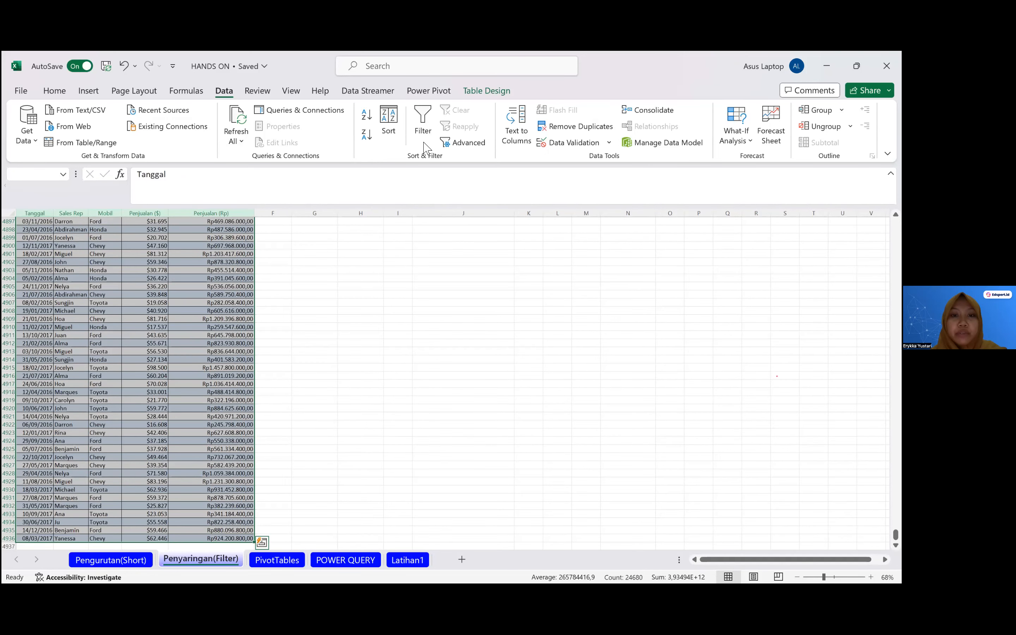
{"action": "left_click", "coordinate": [423, 126]}
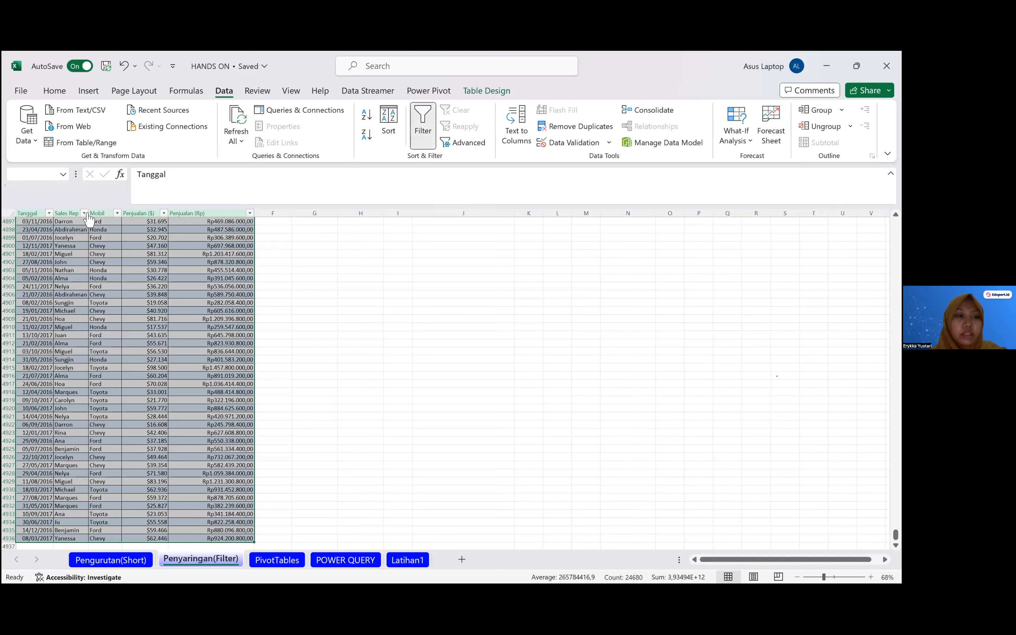
- Filter the Mobil column to show only Honda, and sort the rows by Penjualan (Rp) from largest to smallest
{"action": "left_click", "coordinate": [117, 214]}
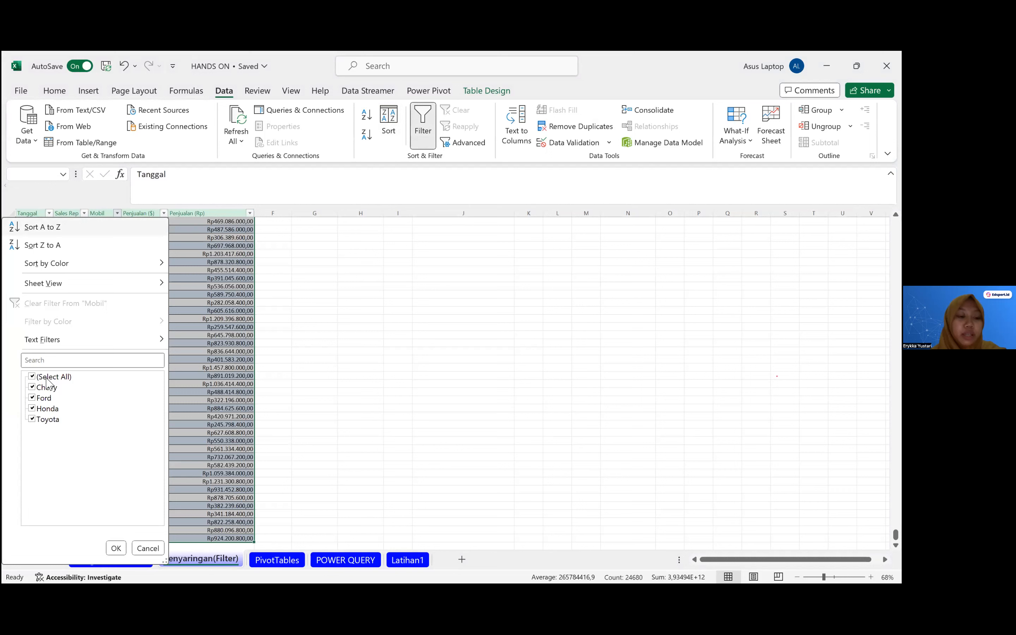
{"action": "left_click", "coordinate": [33, 382]}
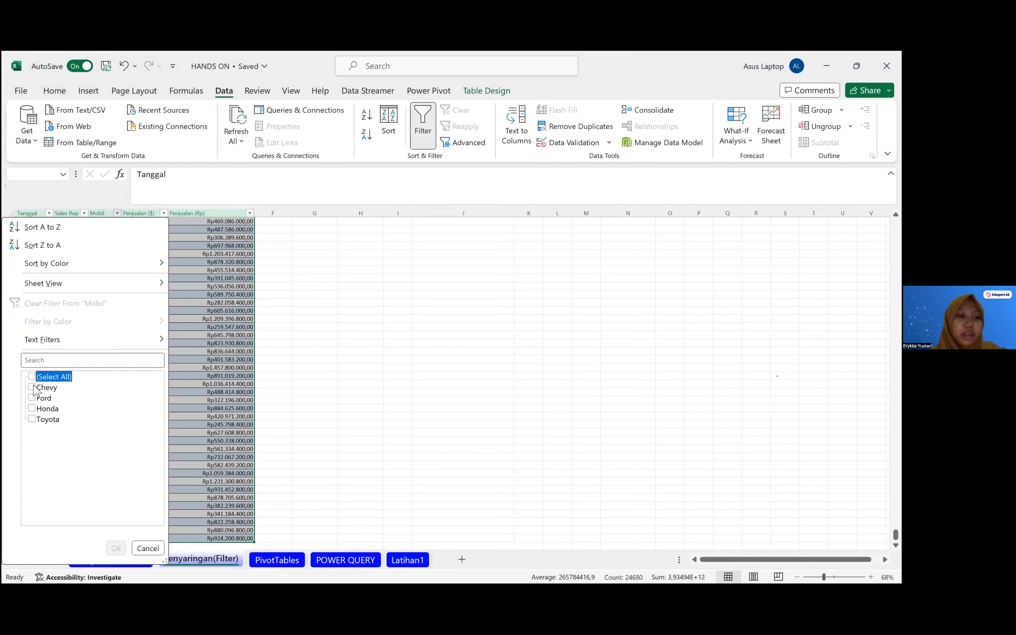
{"action": "left_click", "coordinate": [32, 408]}
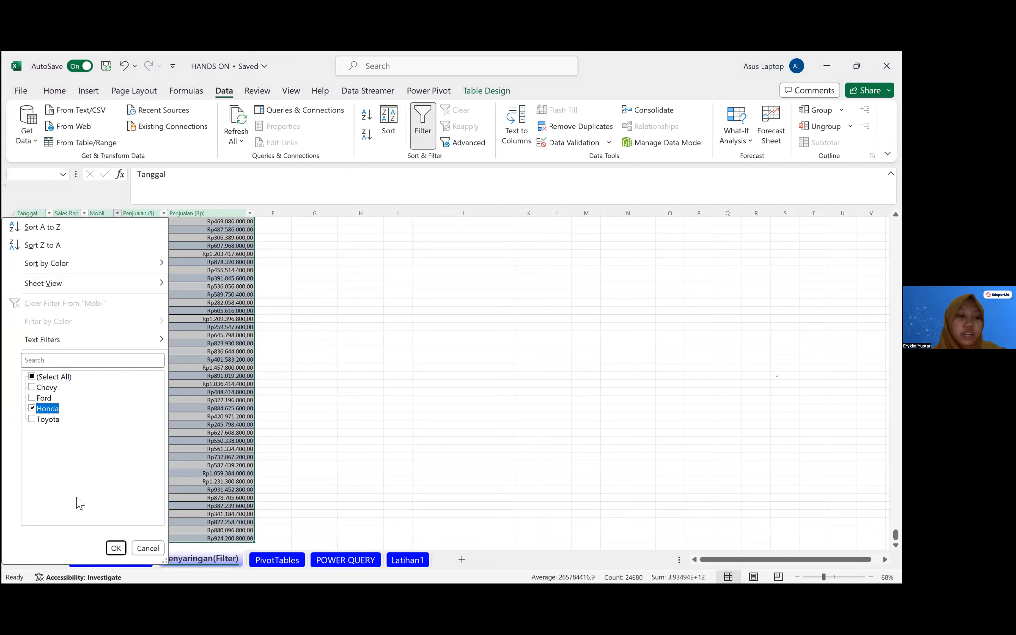
{"action": "left_click", "coordinate": [114, 546]}
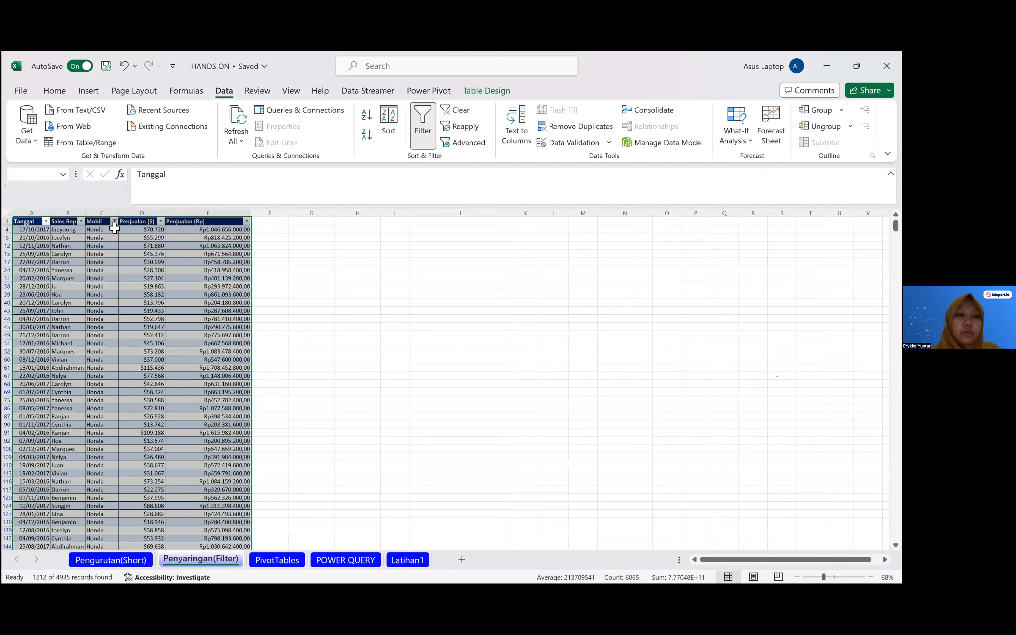
{"action": "left_click", "coordinate": [247, 221]}
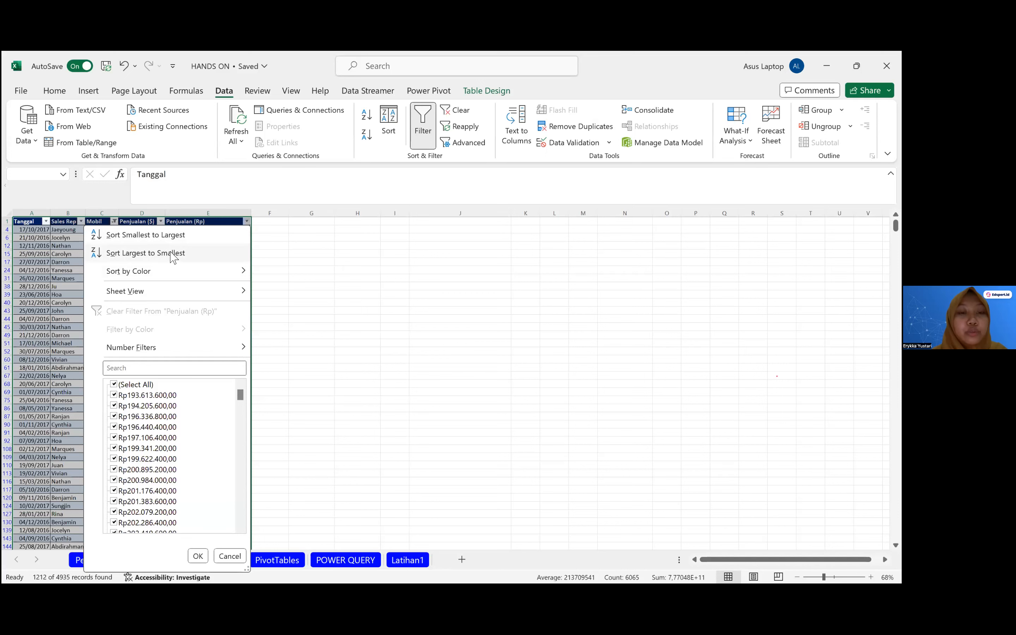
{"action": "left_click", "coordinate": [168, 252]}
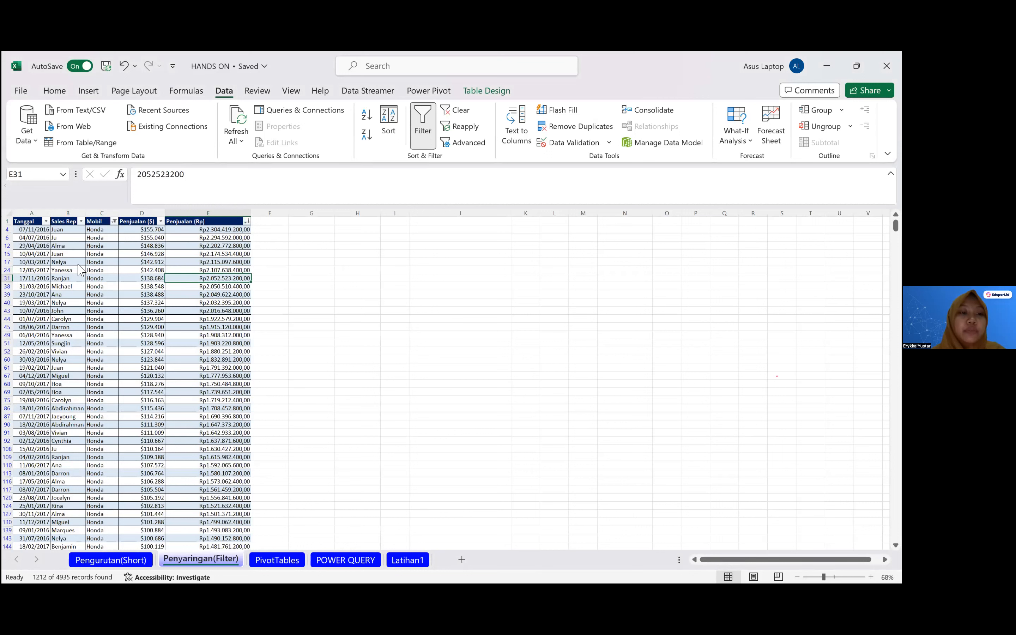
- Undo the Penjualan (Rp) sort and the Honda filter on the sales table
{"action": "left_click", "coordinate": [161, 225]}
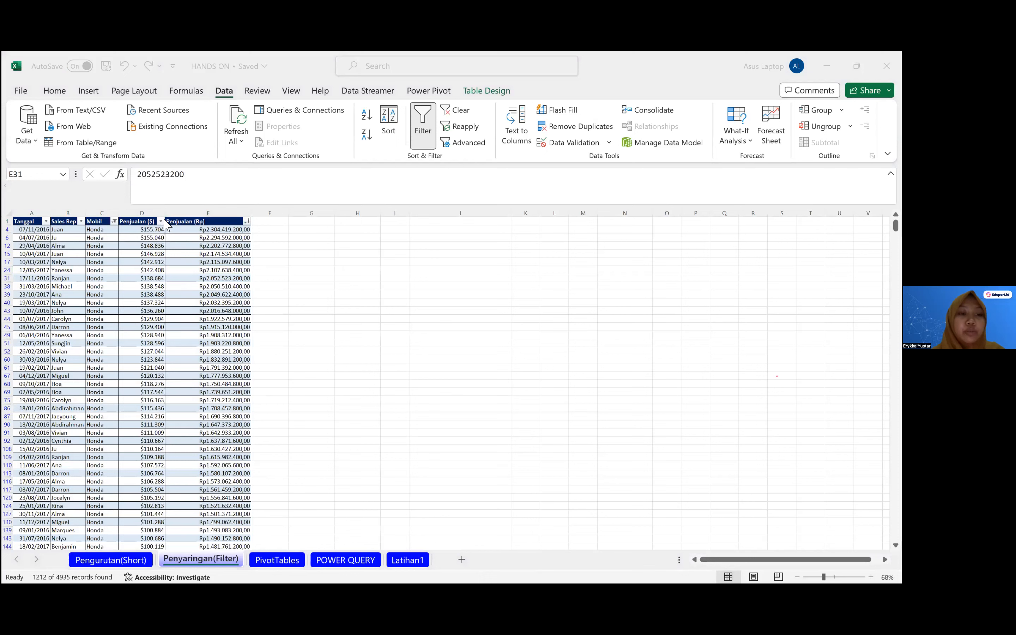
{"action": "left_click", "coordinate": [104, 267]}
{"action": "key", "text": "ctrl+z"}
{"action": "key", "text": "ctrl+z"}
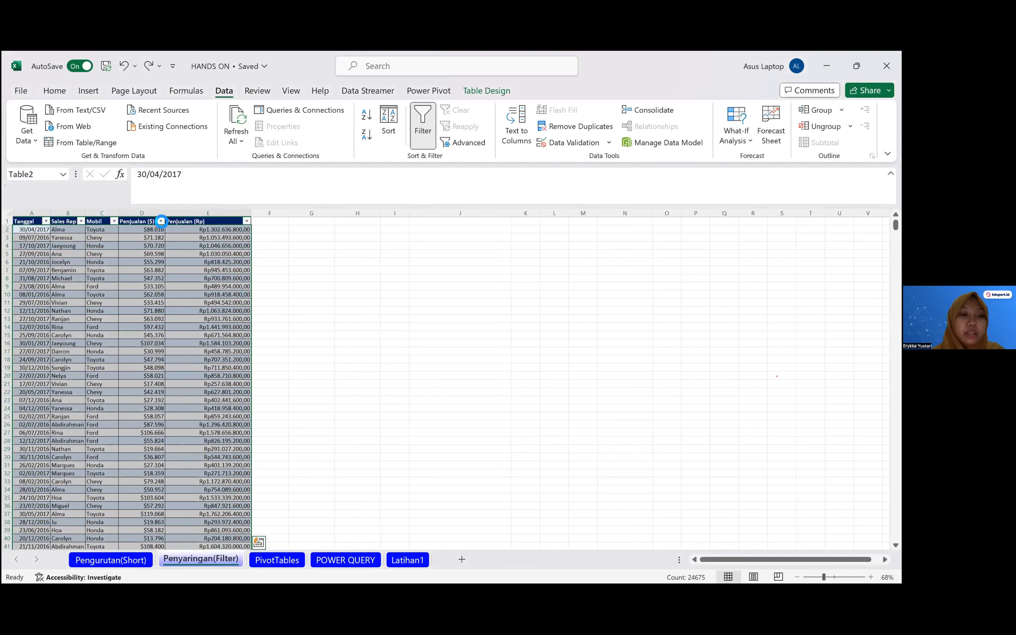
- Filter the Penjualan ($) column to values less than 20.000 and look through the filtered rows
{"action": "left_click", "coordinate": [161, 221]}
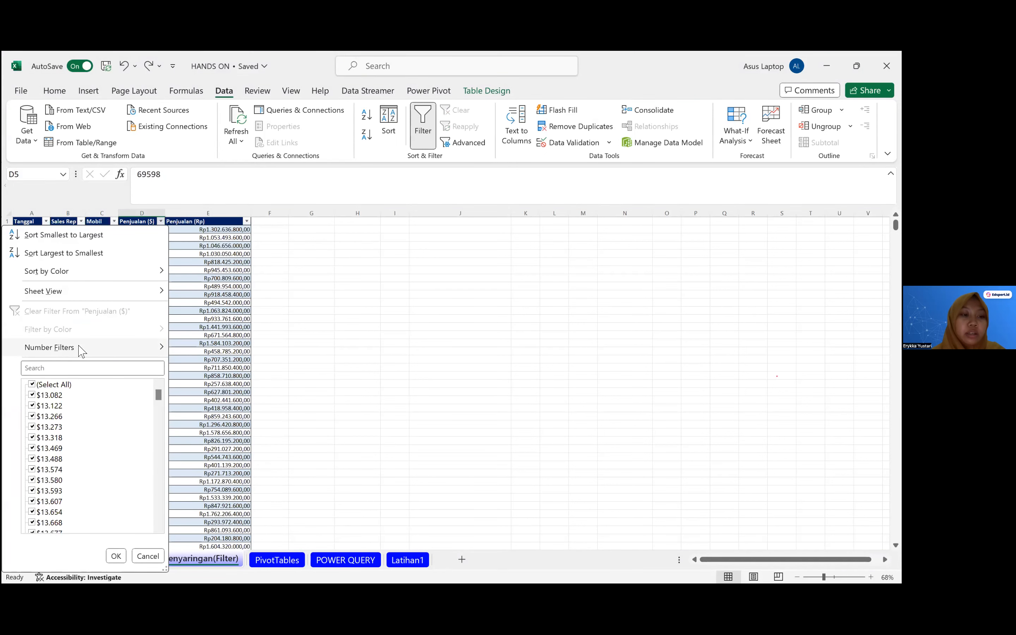
{"action": "mouse_move", "coordinate": [82, 350]}
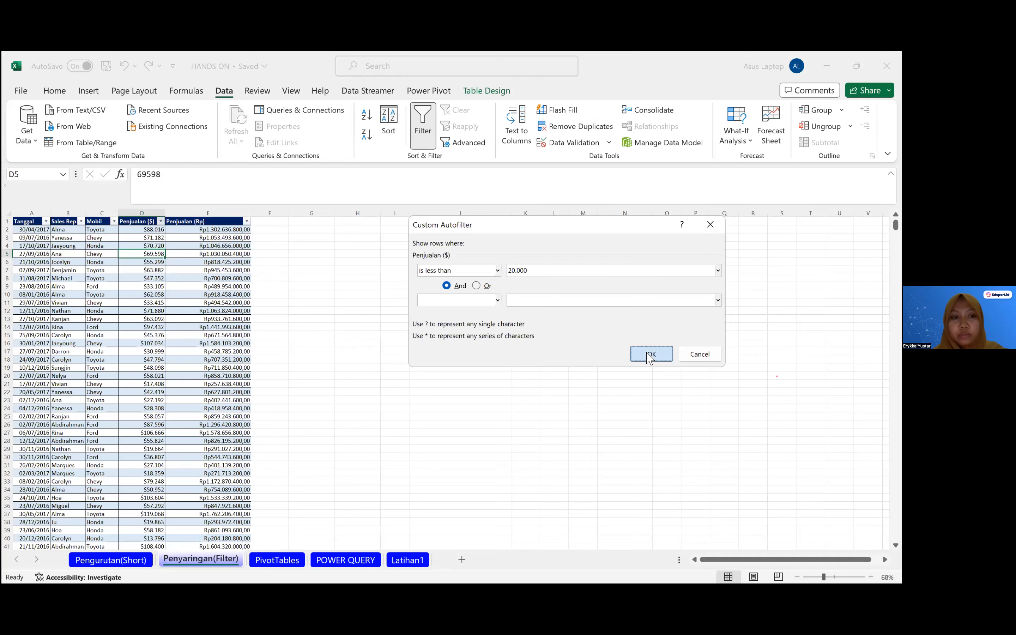
{"action": "key", "text": "Return"}
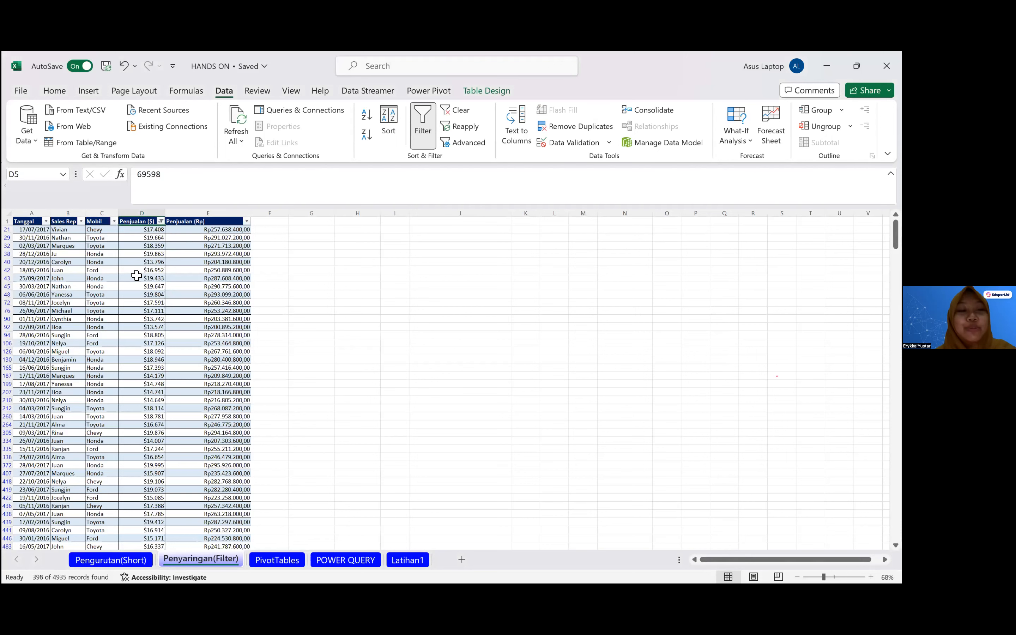
{"action": "scroll", "coordinate": [141, 260], "scroll_direction": "down", "scroll_amount": 2}
{"action": "scroll", "coordinate": [164, 251], "scroll_direction": "up", "scroll_amount": 2}
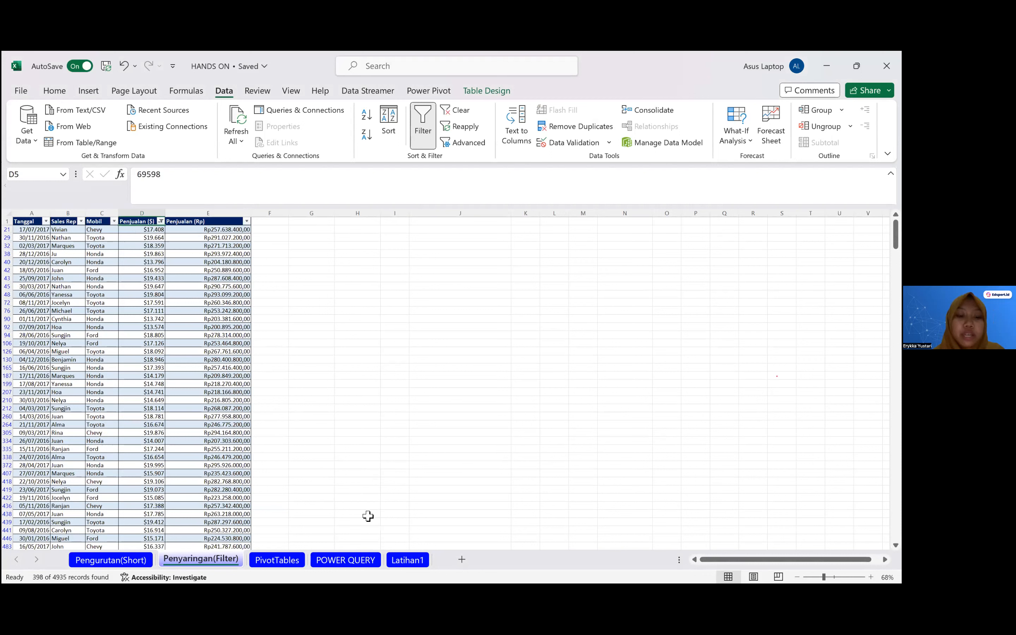
- On the PivotTables sheet, delete the existing Max of Profit pivot table below the SalesRep list and remove the Warna slicer
{"action": "left_click", "coordinate": [275, 561]}
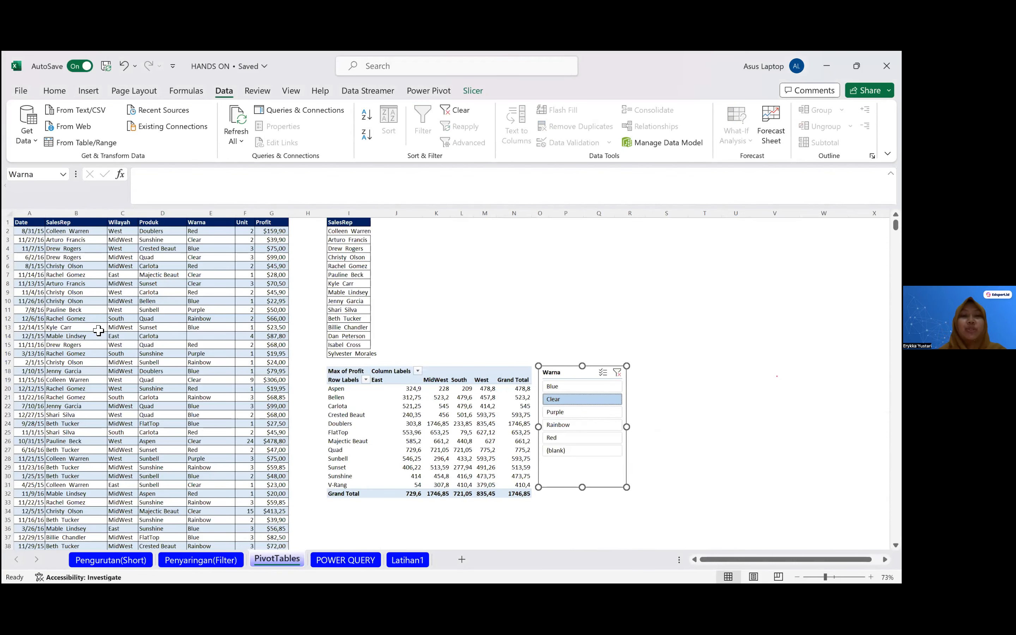
{"action": "key", "text": "Escape"}
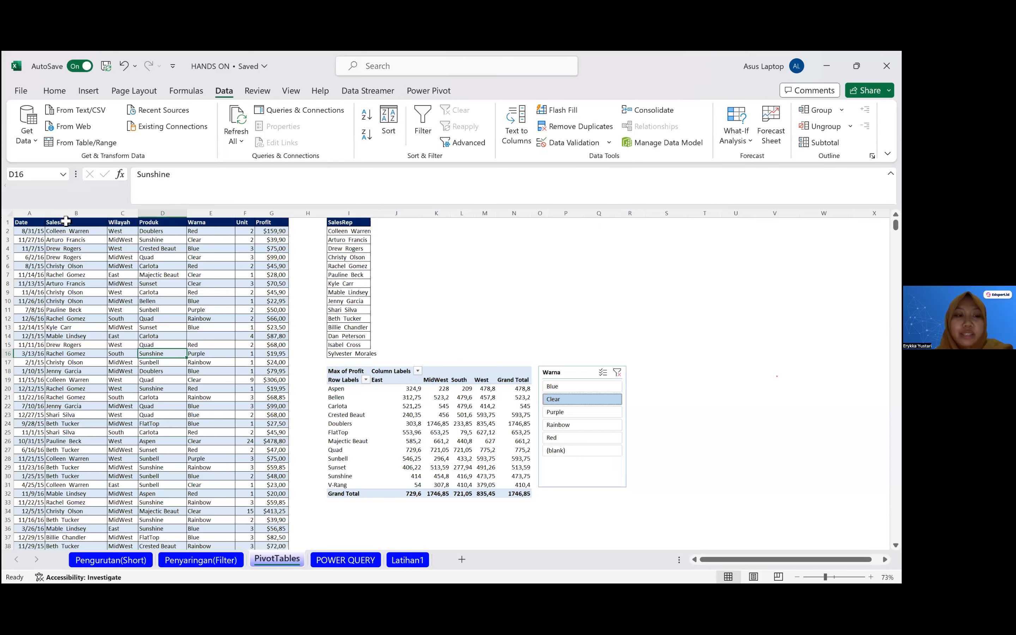
{"action": "left_click", "coordinate": [95, 224]}
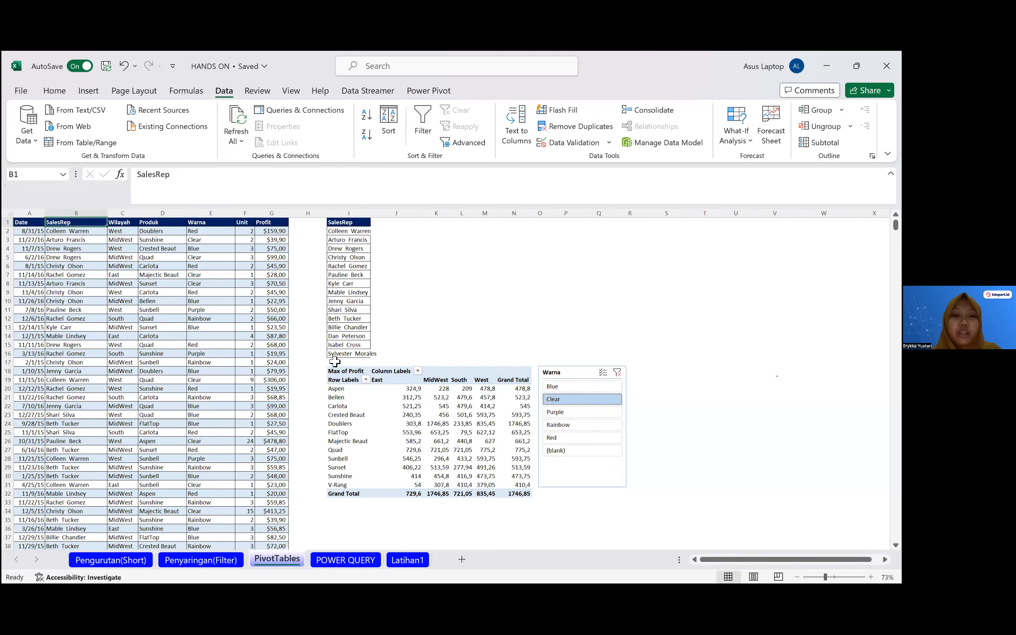
{"action": "left_click_drag", "start_coordinate": [335, 362], "coordinate": [341, 397]}
{"action": "left_click_drag", "start_coordinate": [670, 463], "coordinate": [644, 499]}
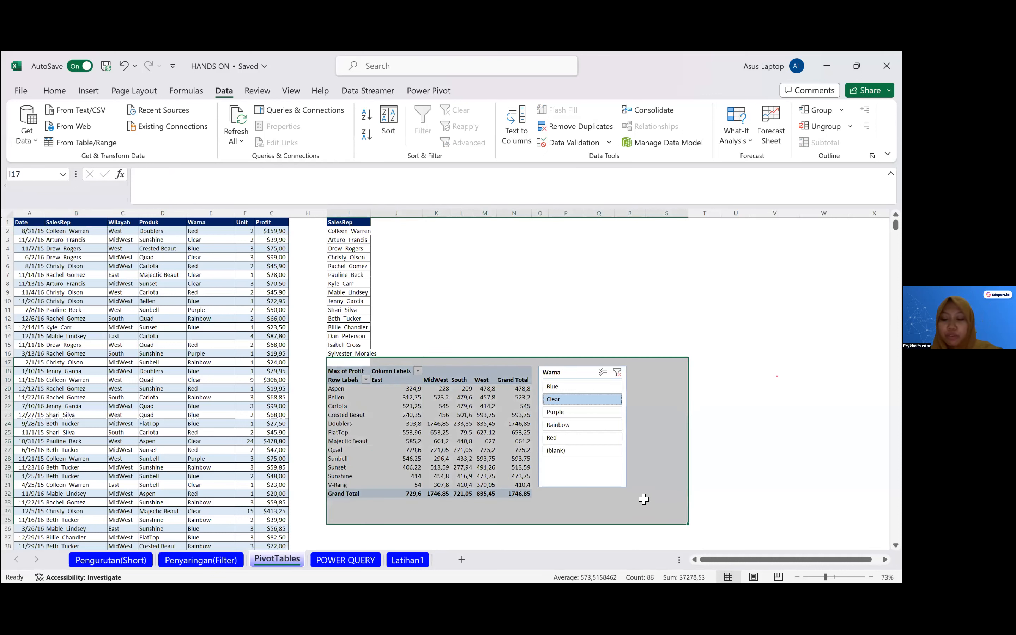
{"action": "key", "text": "Delete"}
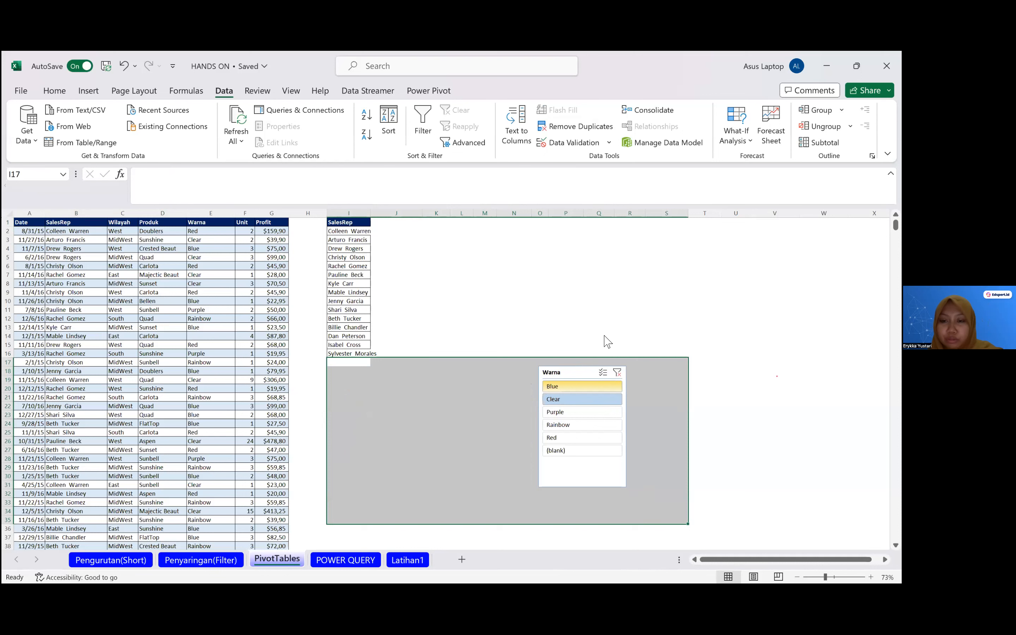
{"action": "right_click", "coordinate": [585, 372]}
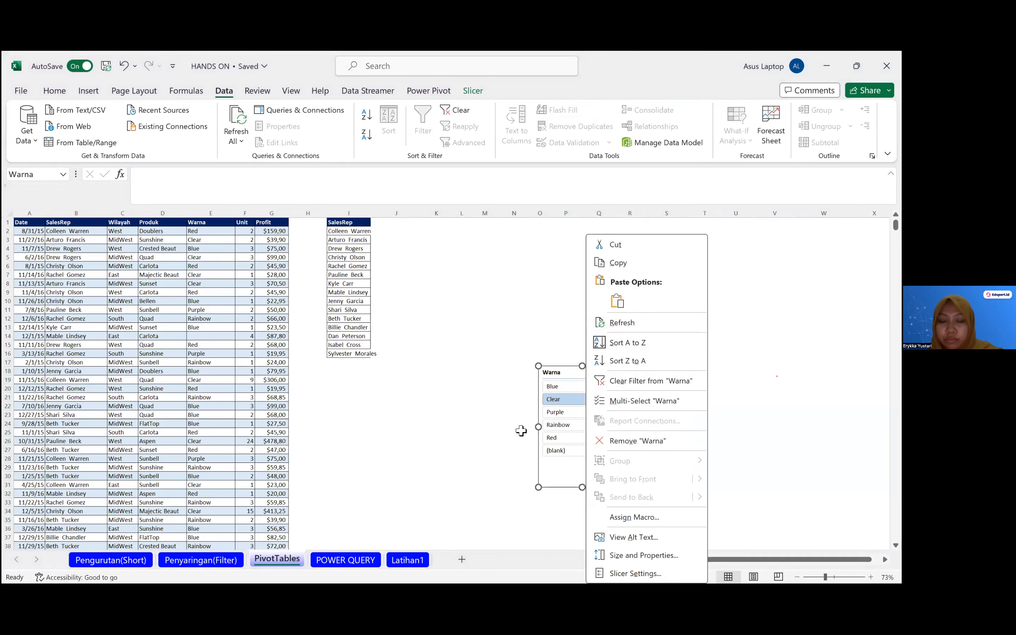
{"action": "key", "text": "v"}
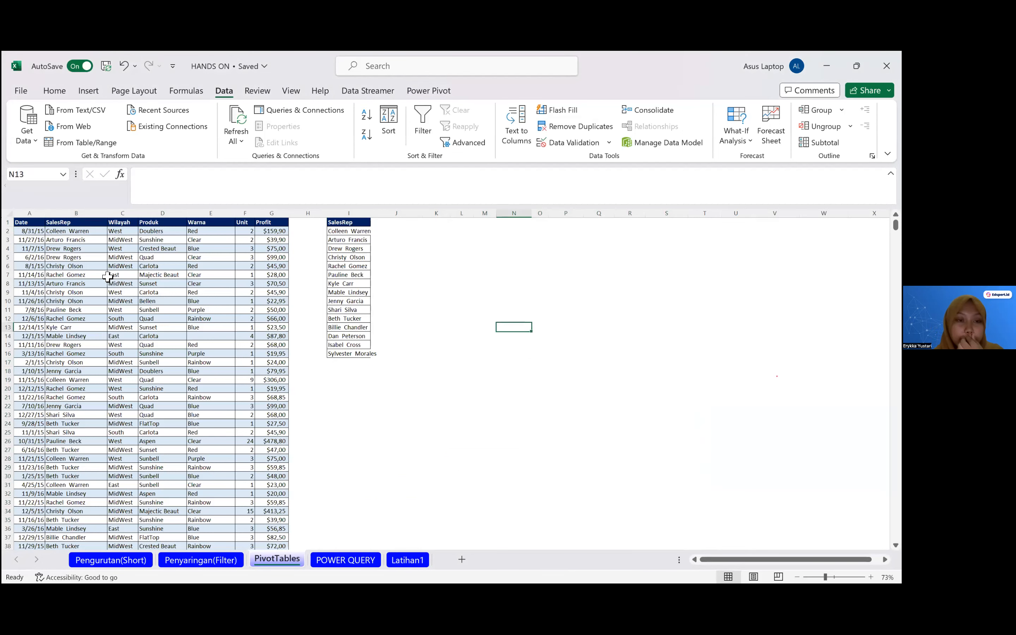
{"action": "left_click", "coordinate": [132, 293]}
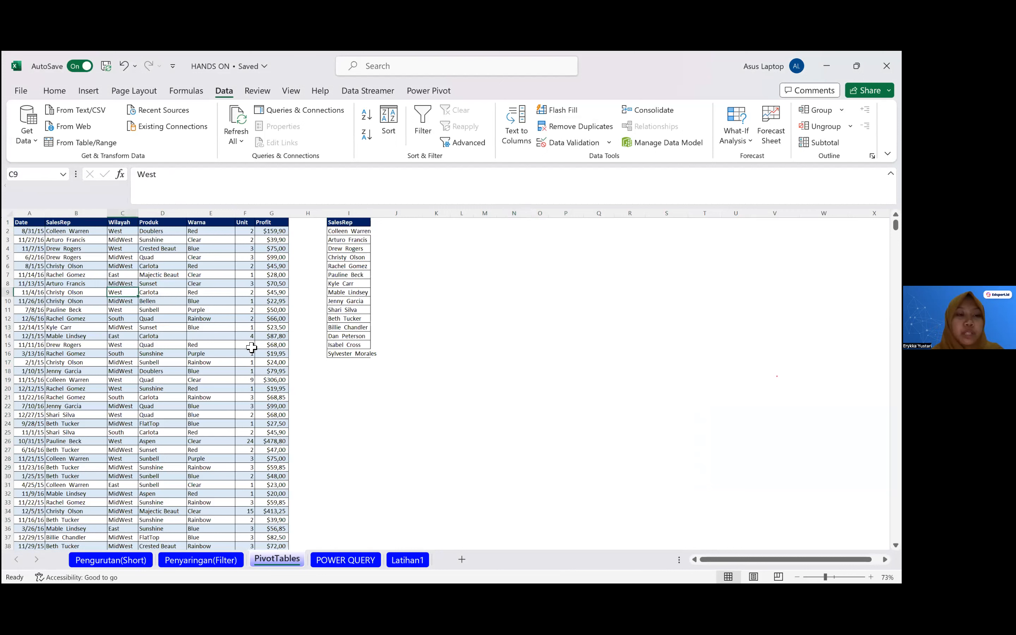
{"action": "left_click_drag", "start_coordinate": [28, 222], "coordinate": [281, 370]}
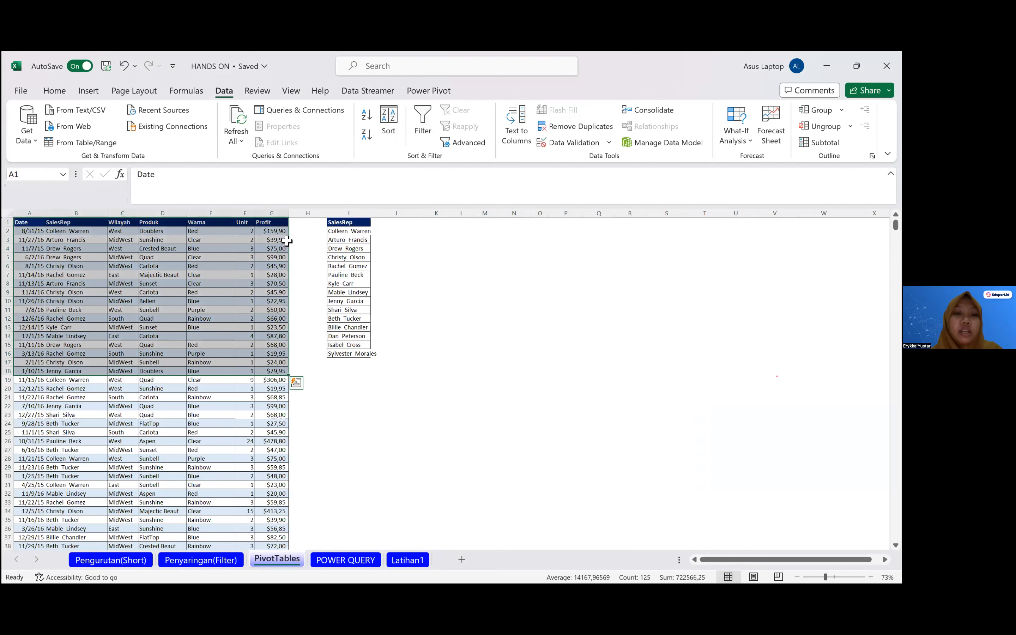
{"action": "left_click", "coordinate": [216, 283]}
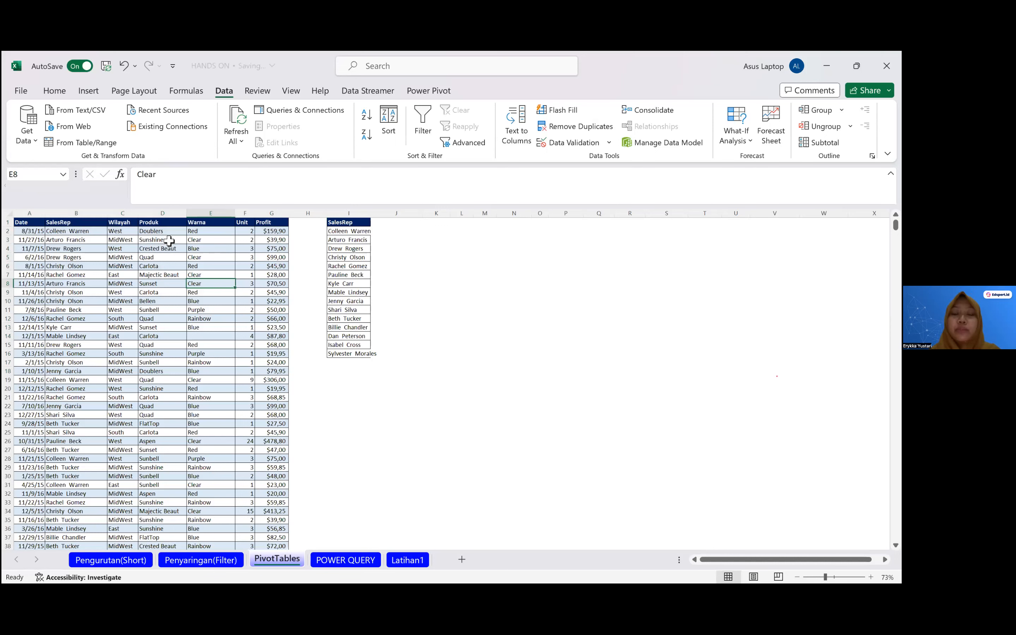
{"action": "left_click", "coordinate": [153, 258]}
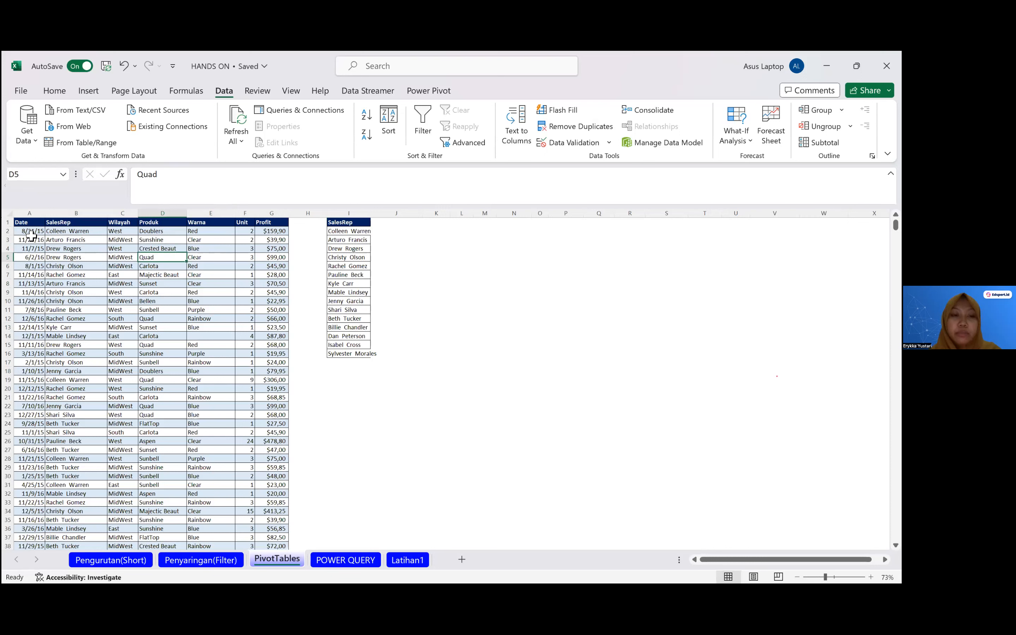
- Select the whole source table from the Date header in A1 across to Profit and down to its last row
{"action": "key", "text": "ctrl+Home"}
{"action": "key", "text": "ctrl+shift+Right"}
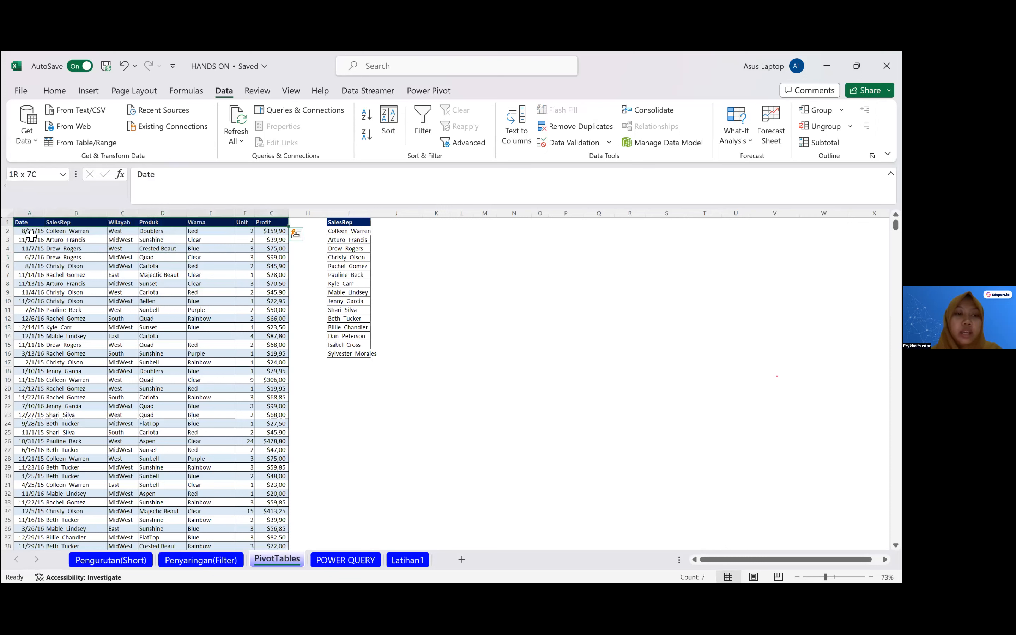
{"action": "key", "text": "ctrl+shift+Down"}
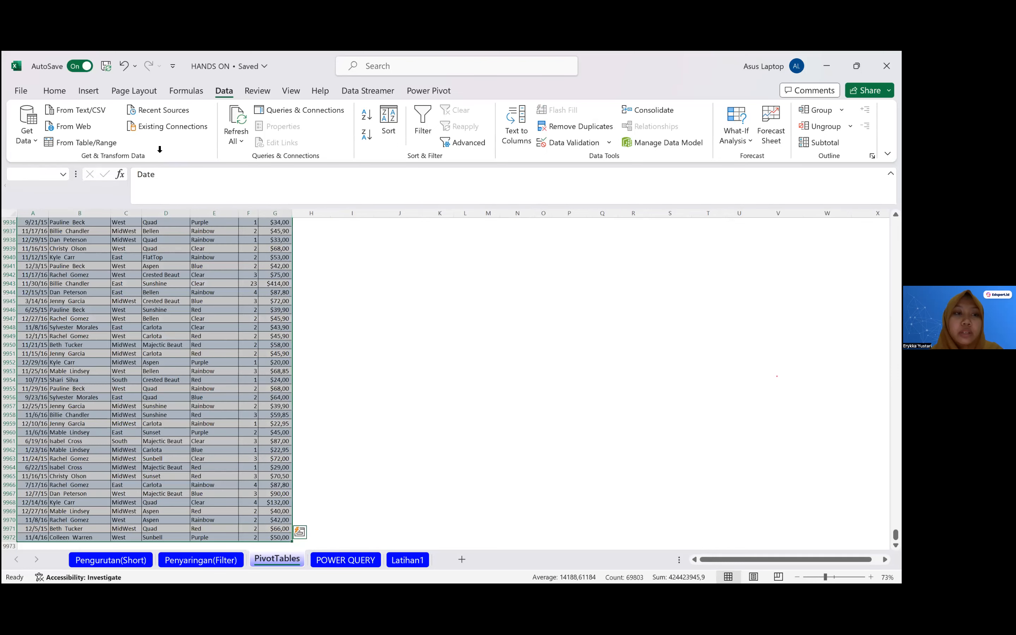
{"action": "left_click", "coordinate": [88, 91]}
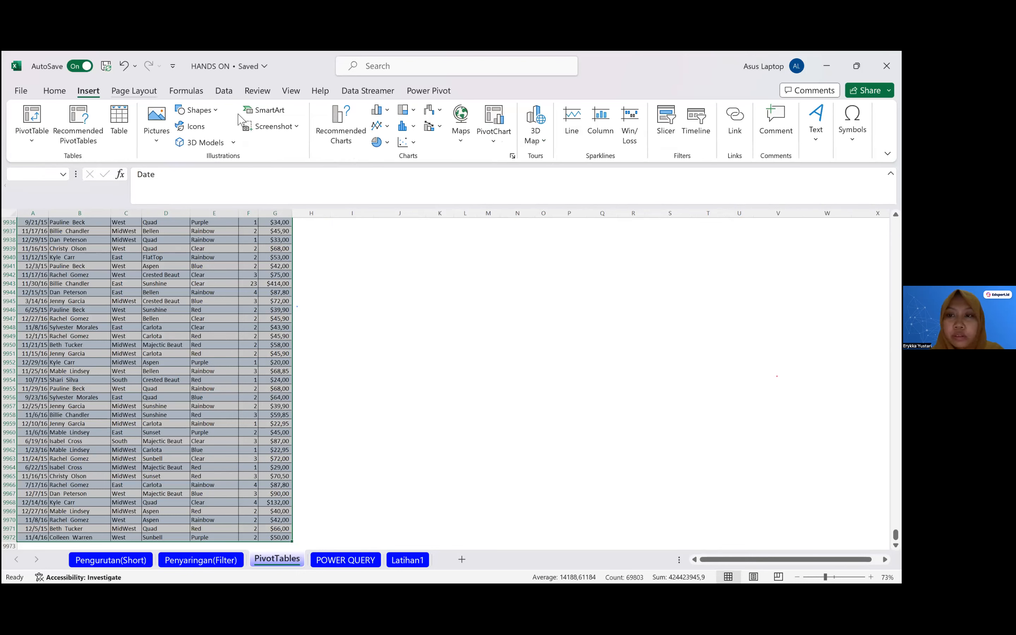
{"action": "left_click", "coordinate": [55, 93]}
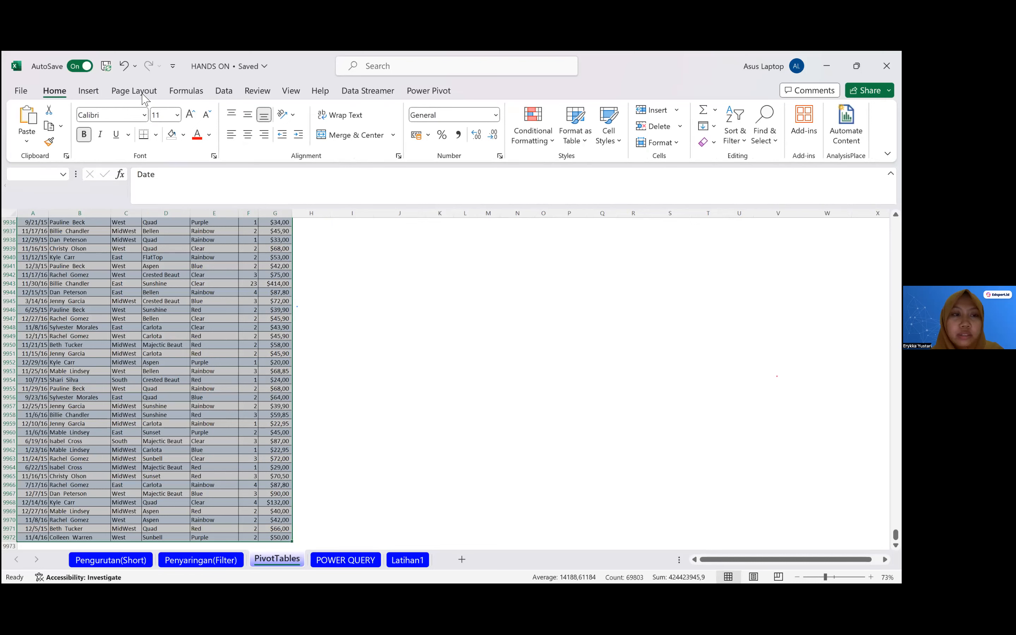
{"action": "left_click", "coordinate": [186, 91]}
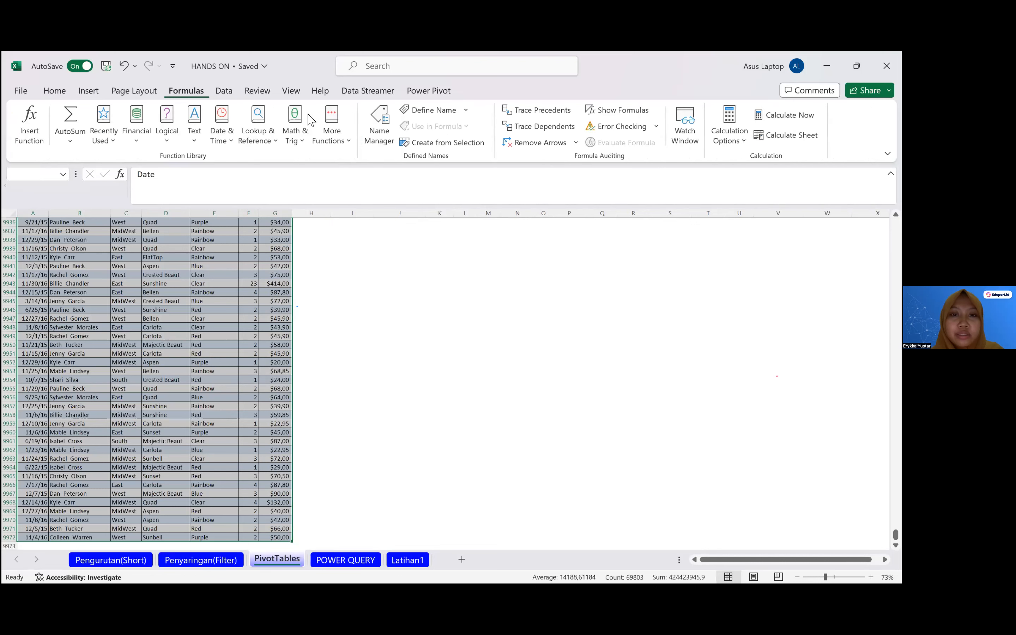
{"action": "left_click", "coordinate": [223, 91]}
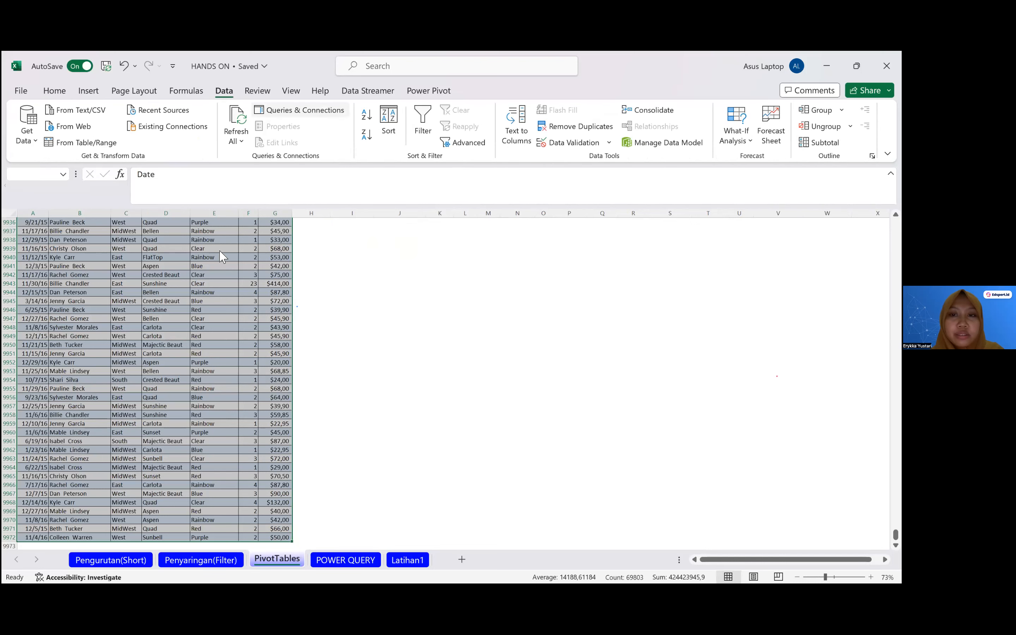
{"action": "left_click", "coordinate": [134, 91]}
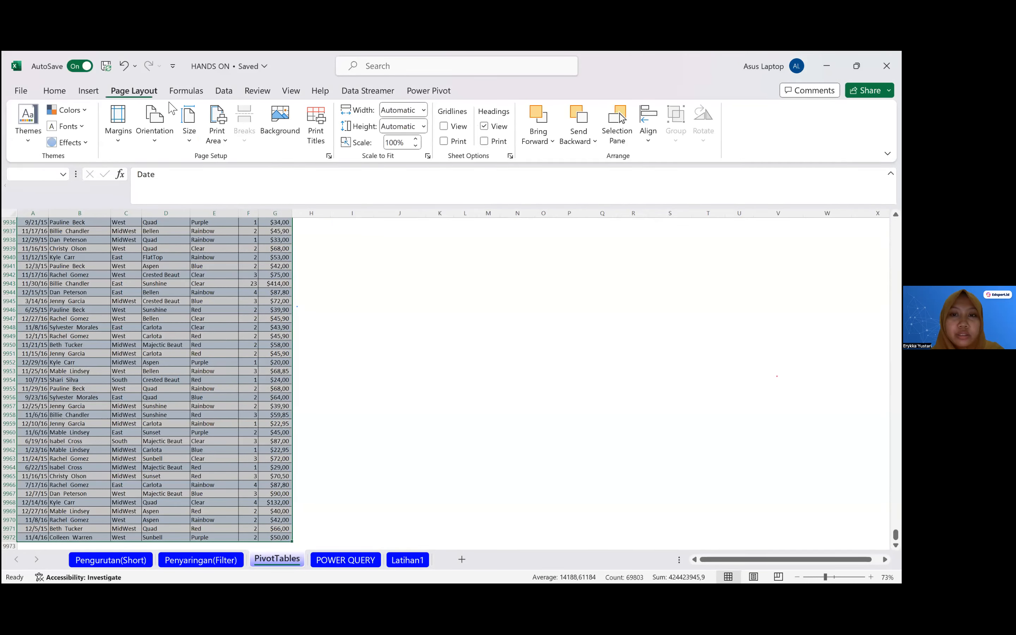
- Insert a pivot table from the selected range A1:G9972, placed on the existing worksheet at I18 below the SalesRep list
{"action": "left_click", "coordinate": [89, 91]}
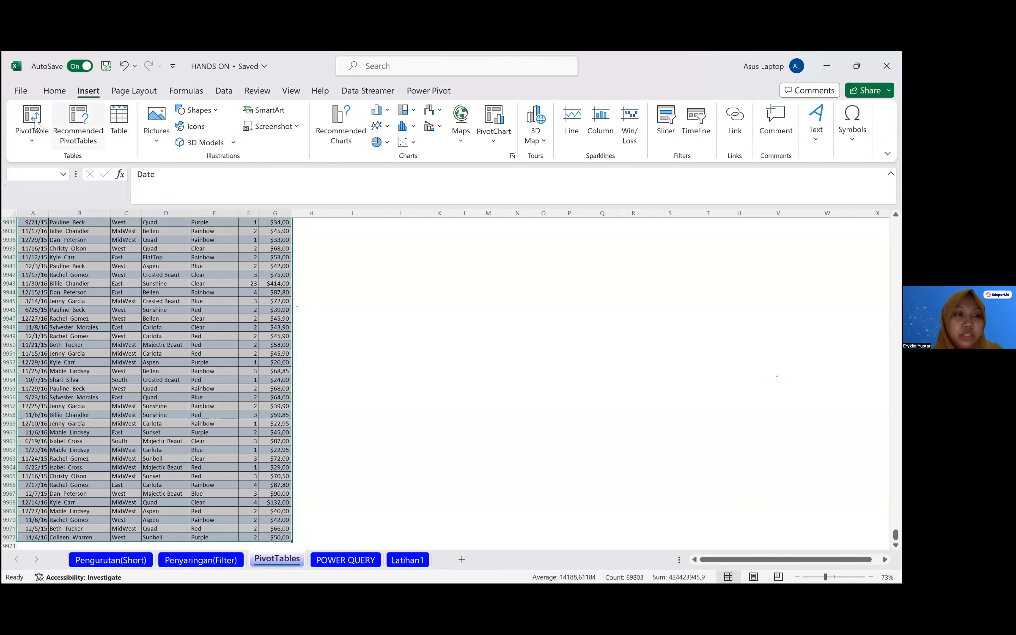
{"action": "scroll", "coordinate": [26, 104], "scroll_direction": "up", "scroll_amount": 2}
{"action": "scroll", "coordinate": [38, 134], "scroll_direction": "down", "scroll_amount": 1}
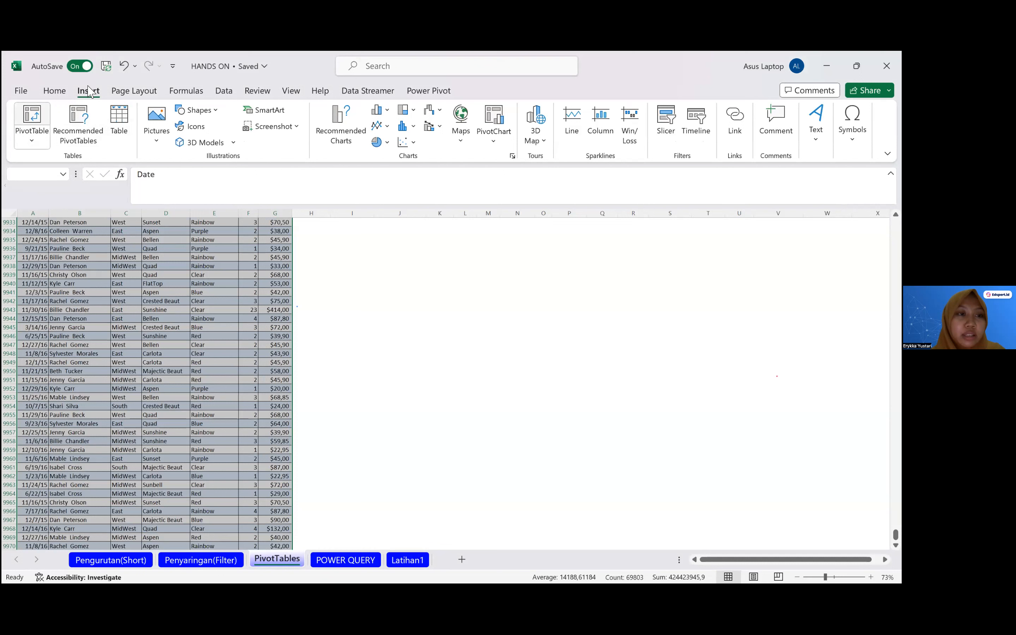
{"action": "left_click", "coordinate": [36, 122]}
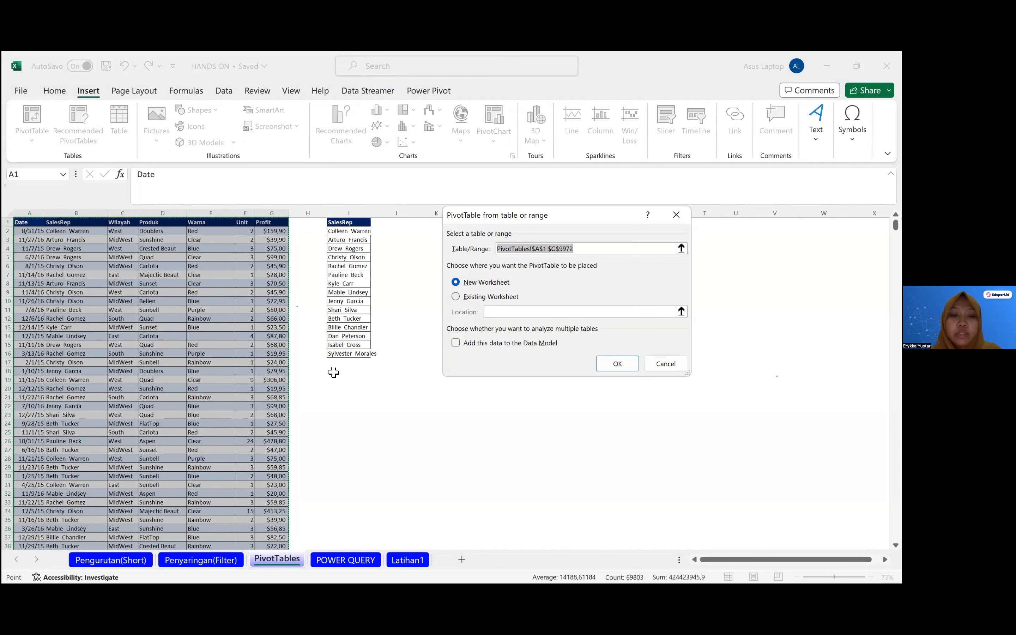
{"action": "key", "text": "alt+e"}
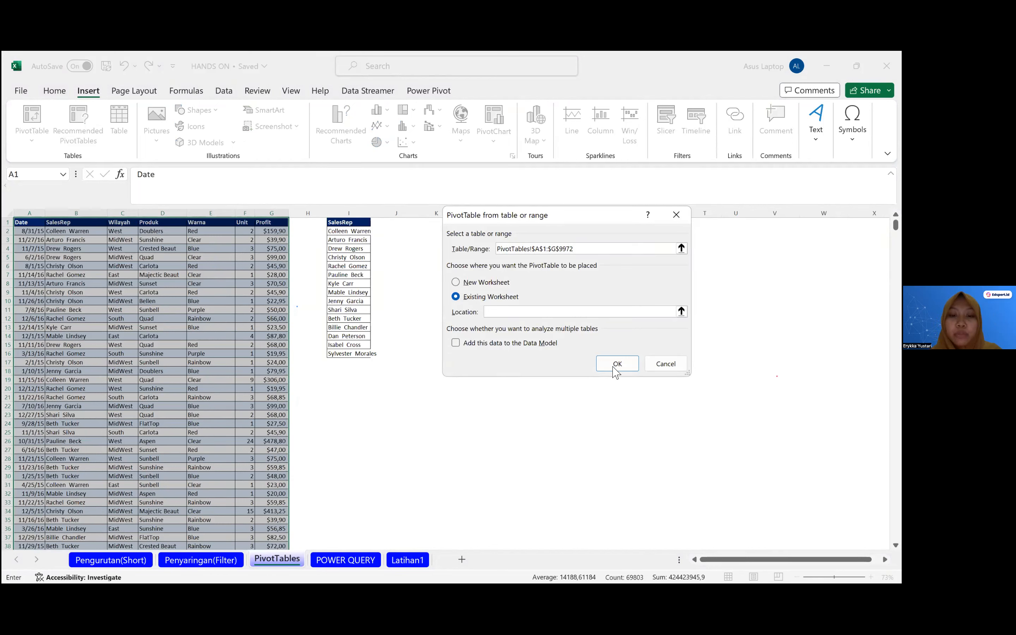
{"action": "left_click", "coordinate": [376, 407]}
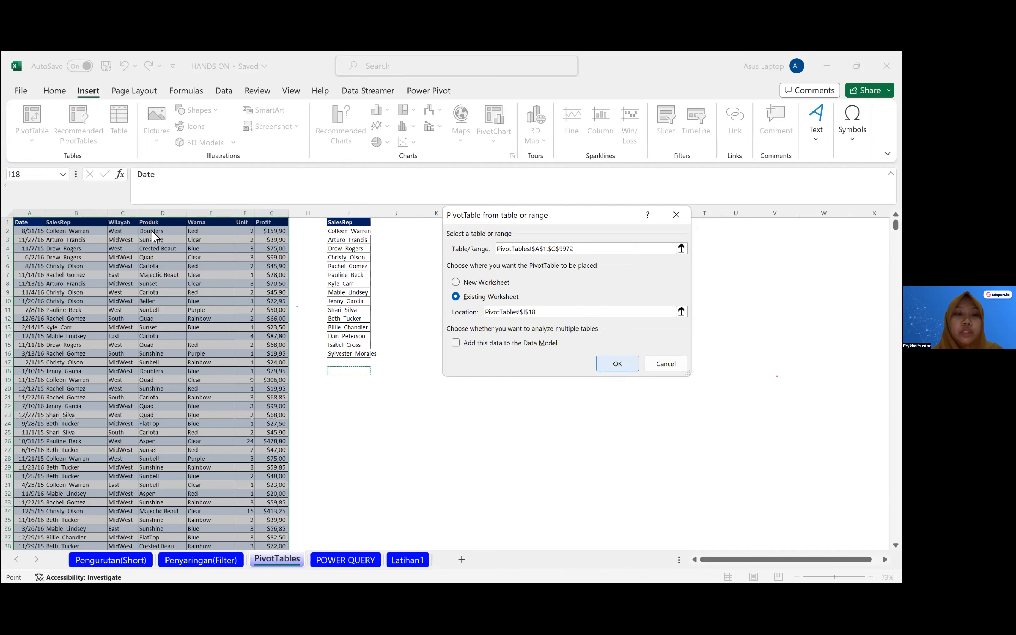
{"action": "key", "text": "Return"}
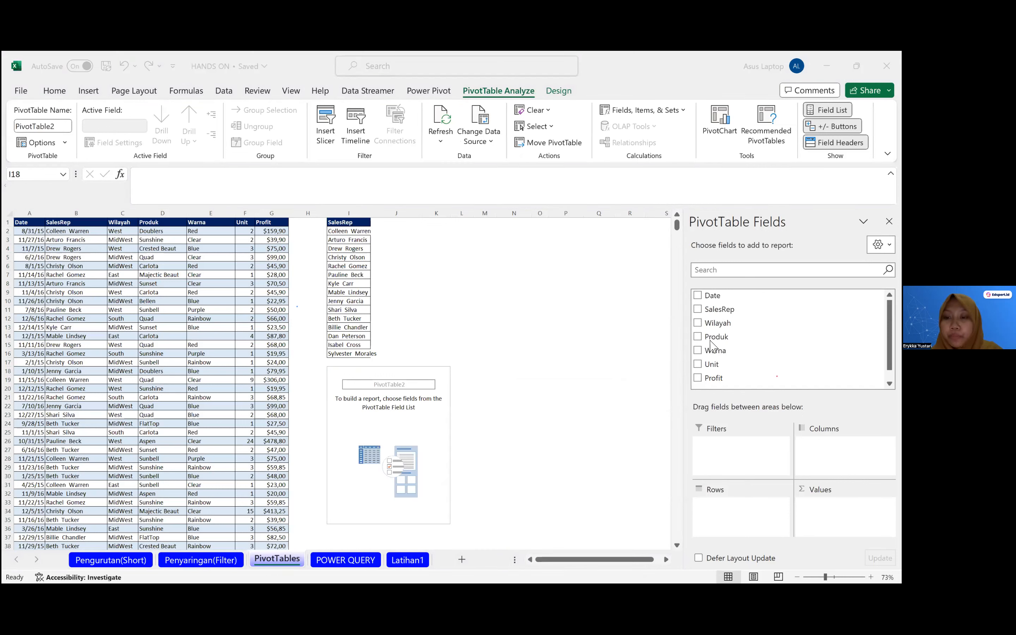
- Add the Produk field to the pivot table's rows and compare it with the Produk column in the source table
{"action": "left_click_drag", "start_coordinate": [698, 338], "coordinate": [721, 462]}
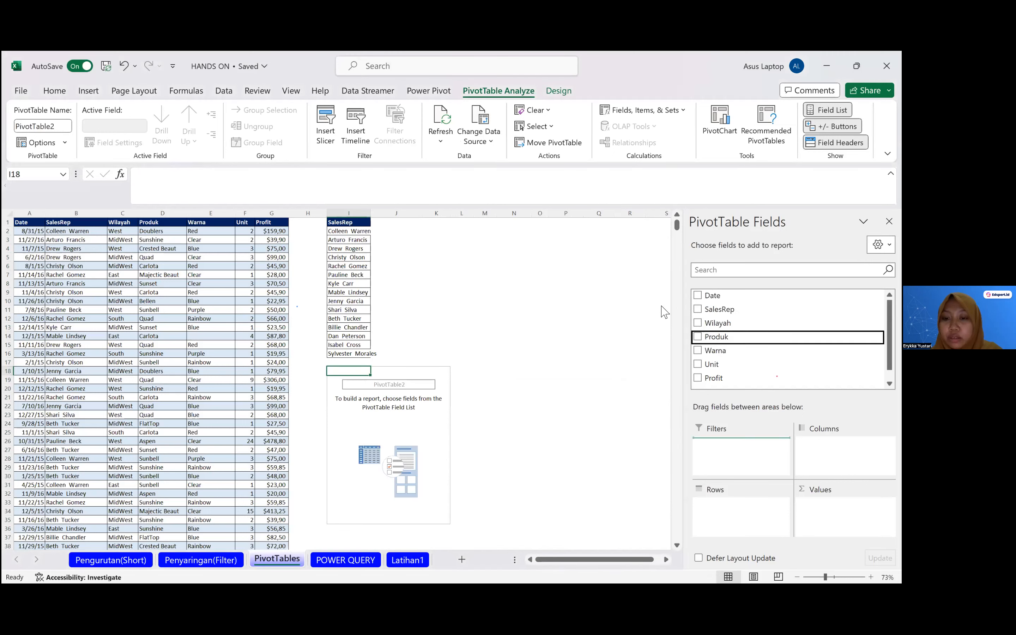
{"action": "left_click_drag", "start_coordinate": [716, 337], "coordinate": [725, 513]}
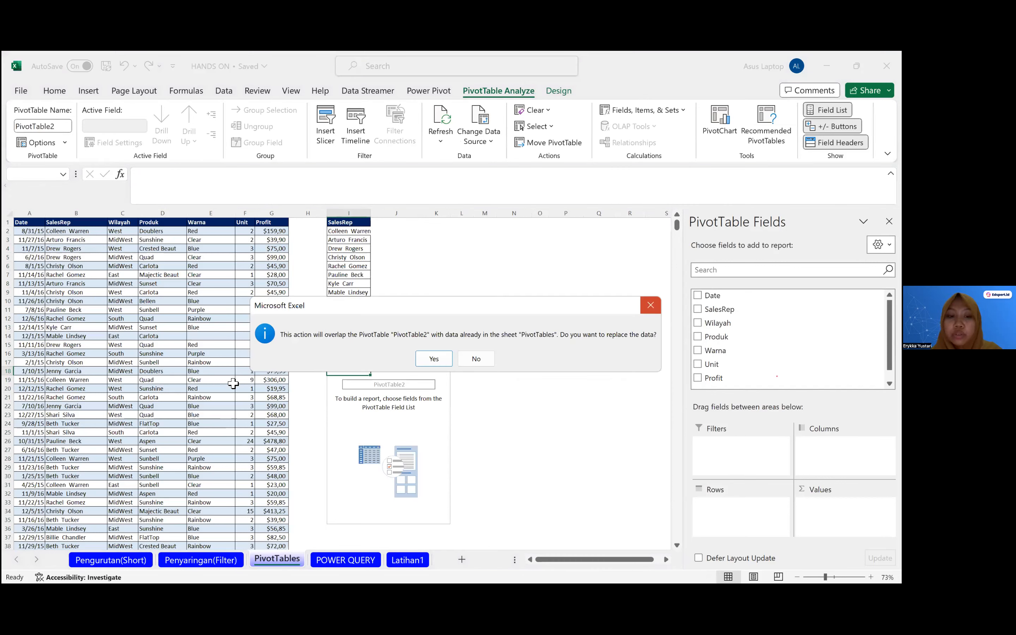
{"action": "left_click", "coordinate": [476, 359]}
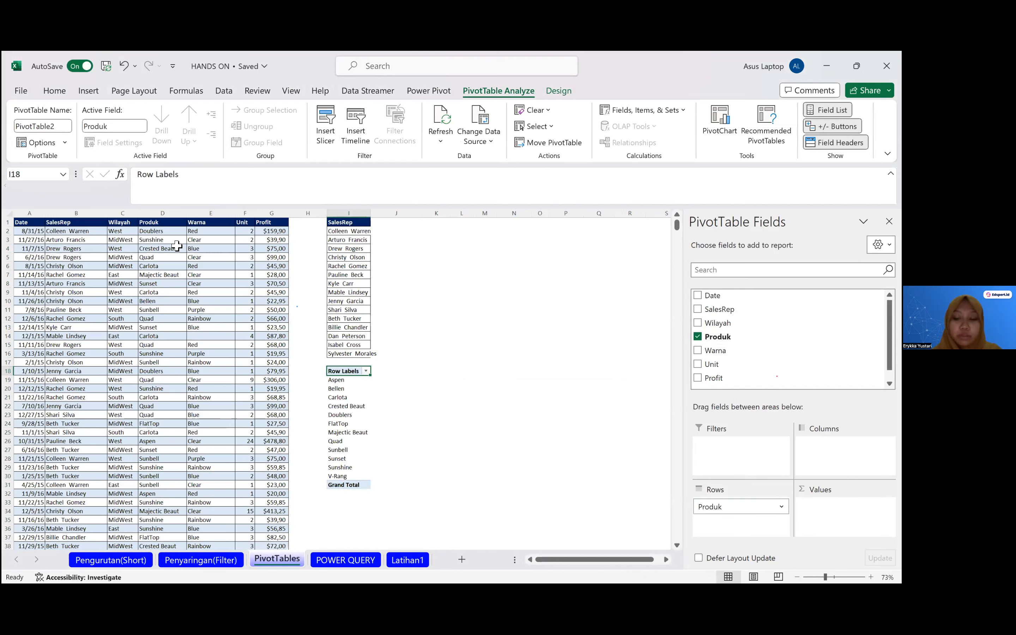
{"action": "left_click", "coordinate": [172, 231]}
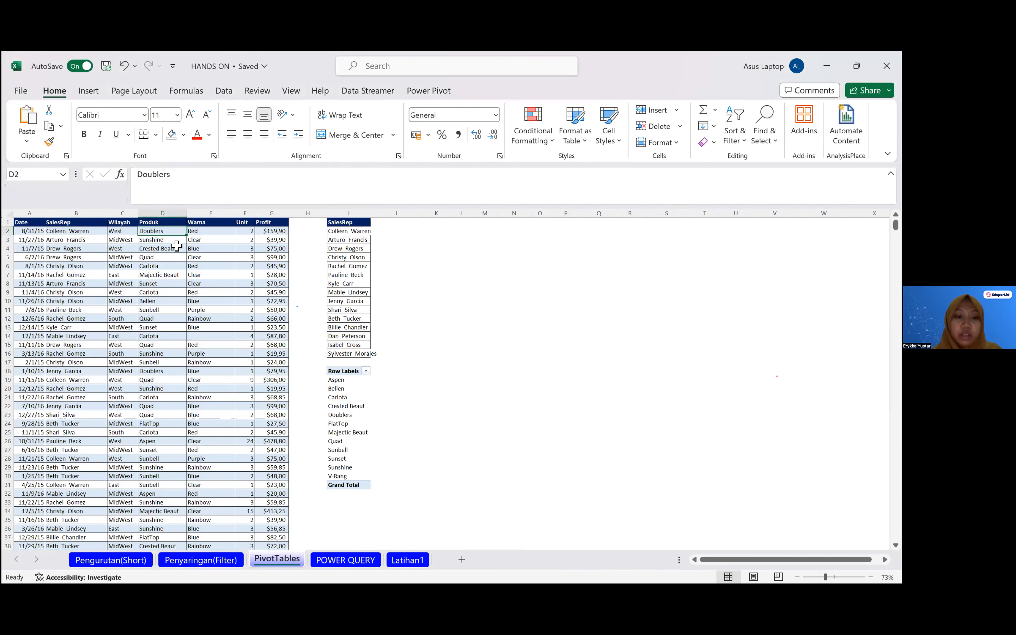
{"action": "key", "text": "ctrl+shift+Down"}
{"action": "key", "text": "ctrl+Up"}
- Add Wilayah to the pivot table's columns and Profit to its values
{"action": "left_click", "coordinate": [346, 373]}
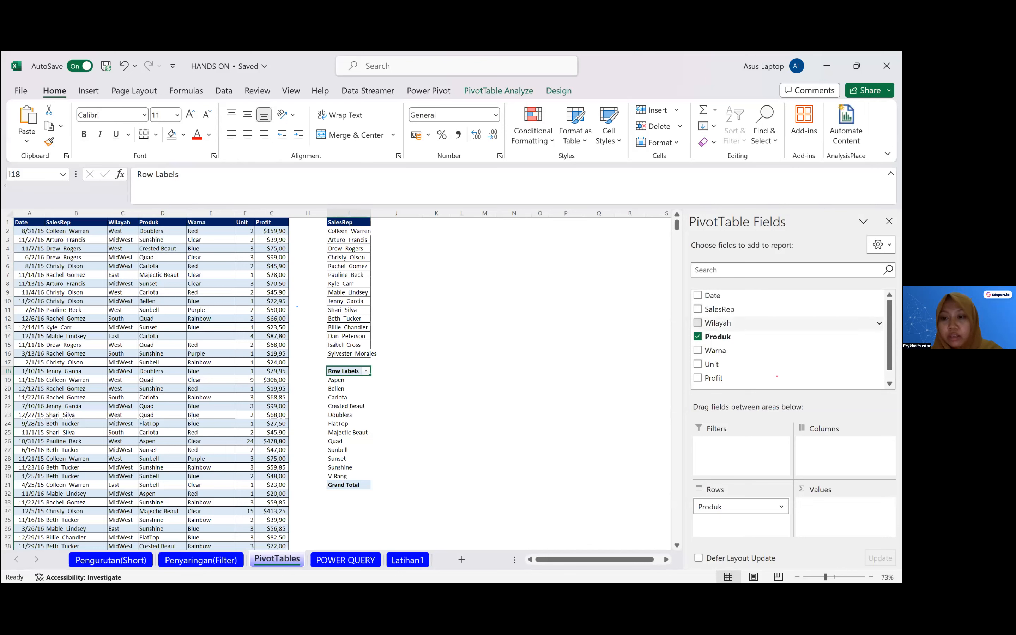
{"action": "scroll", "coordinate": [789, 332], "scroll_direction": "down", "scroll_amount": 1}
{"action": "left_click_drag", "start_coordinate": [718, 313], "coordinate": [846, 454]}
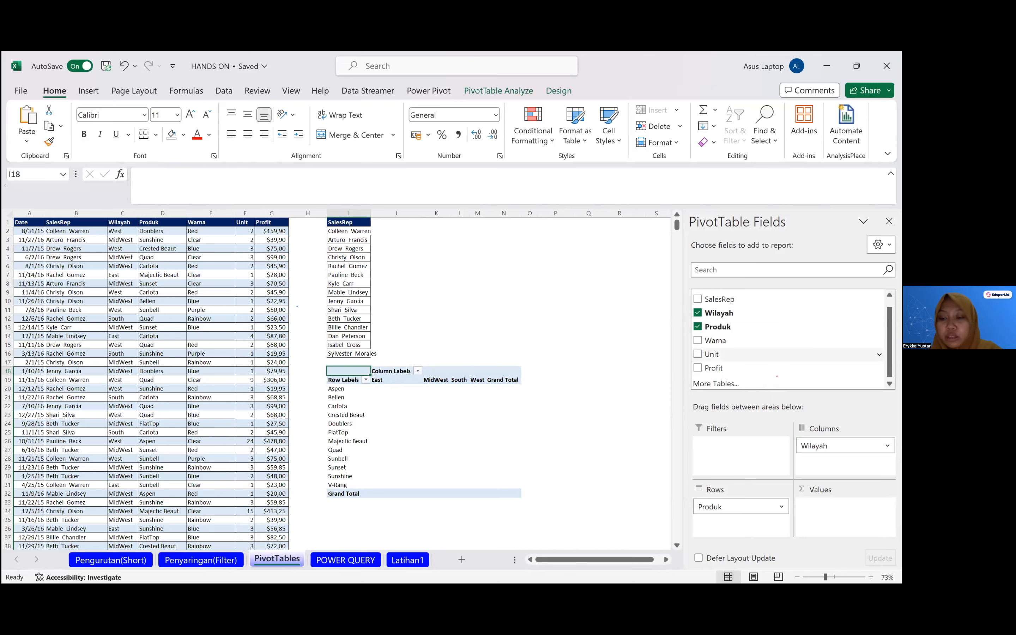
{"action": "left_click_drag", "start_coordinate": [715, 368], "coordinate": [840, 510]}
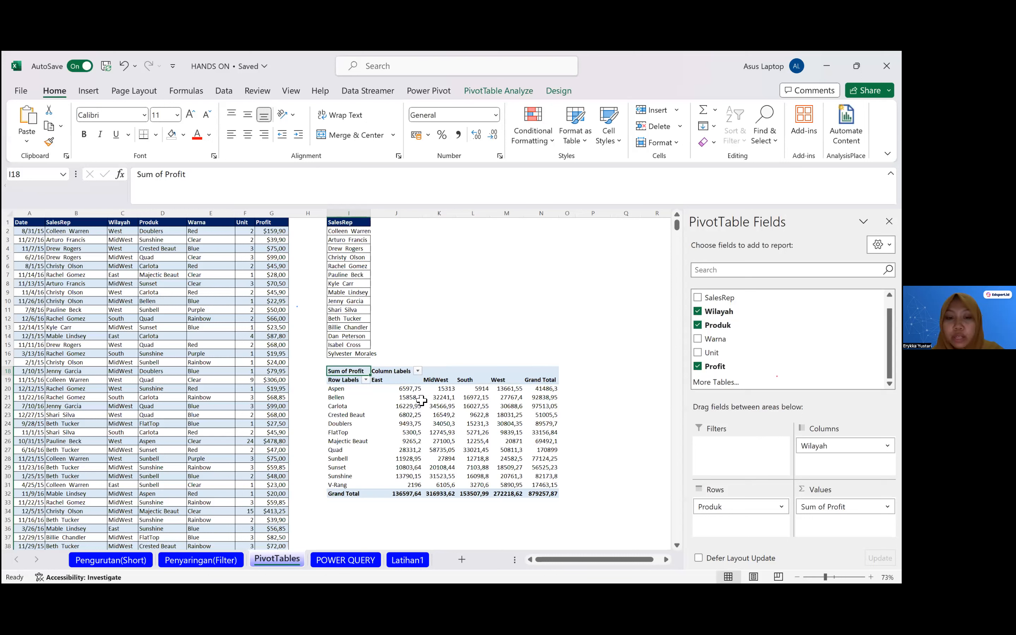
- Change the Profit value field of the pivot table to be summarized by Average
{"action": "left_click", "coordinate": [541, 388]}
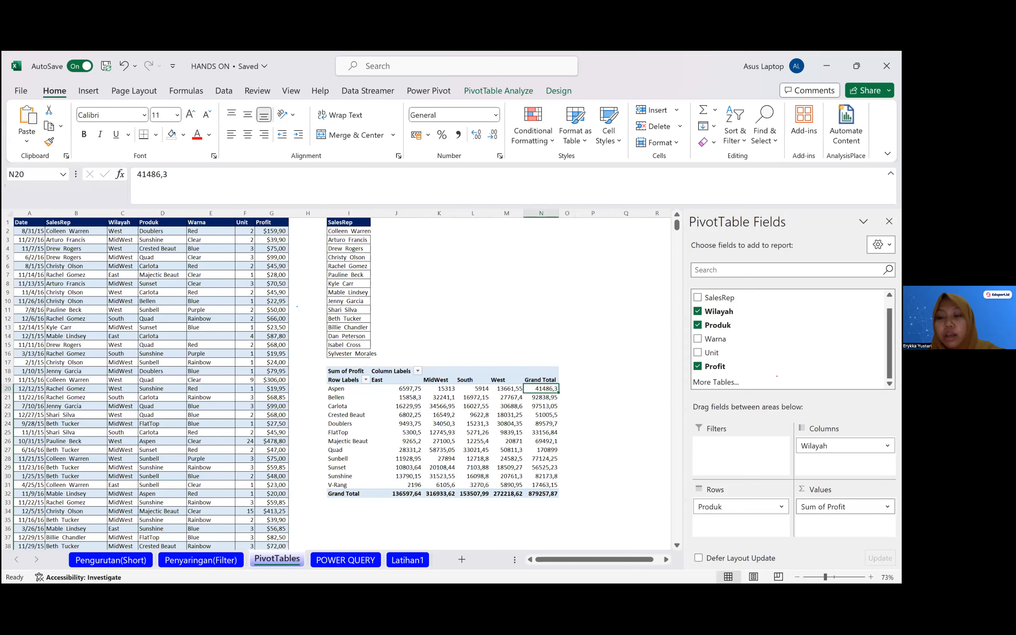
{"action": "left_click", "coordinate": [844, 506]}
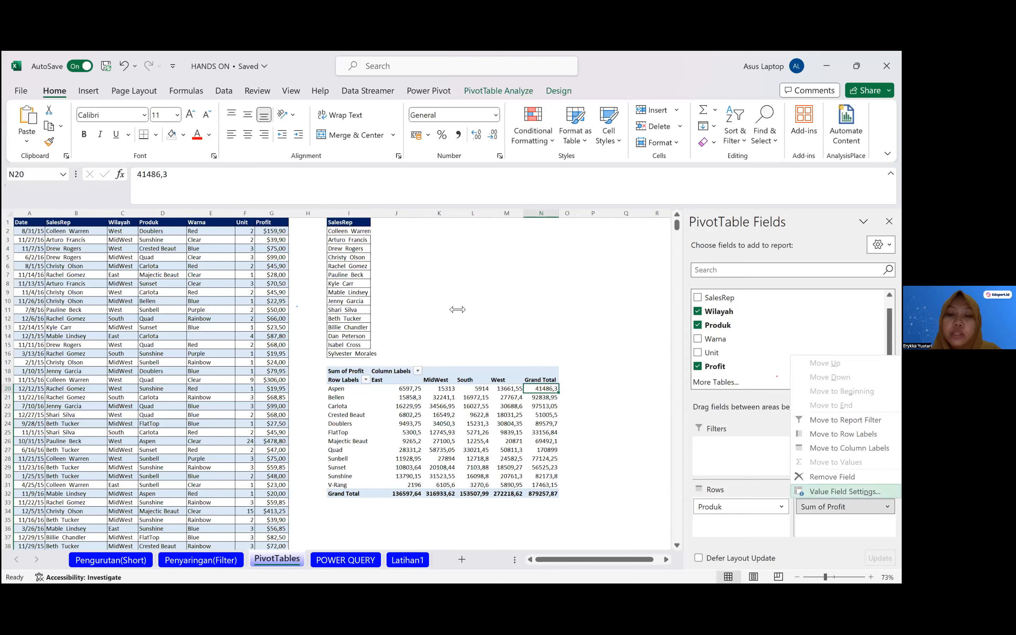
{"action": "key", "text": "Return"}
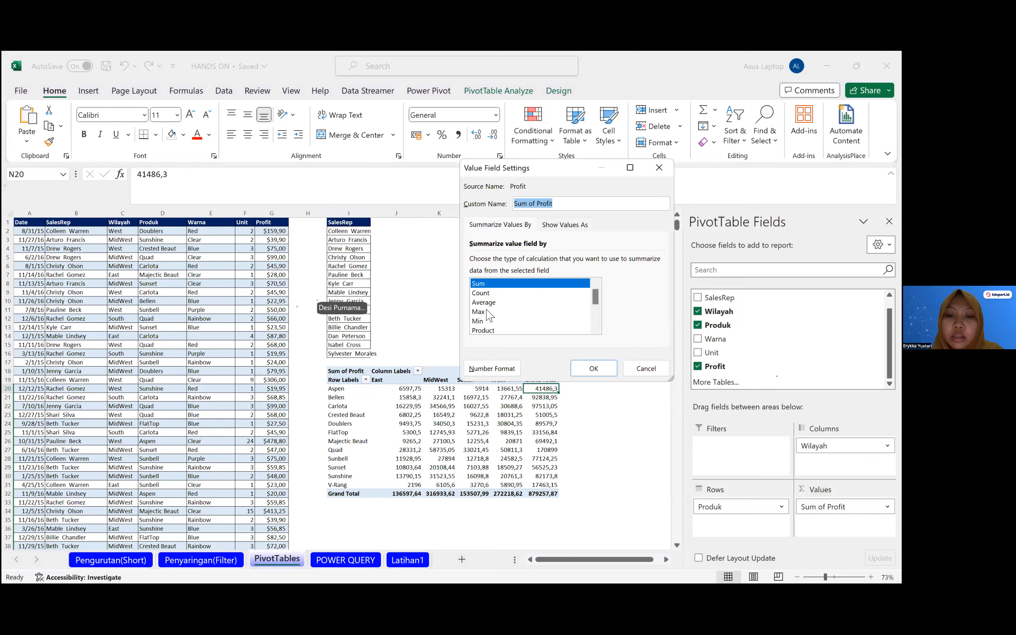
{"action": "left_click", "coordinate": [484, 302]}
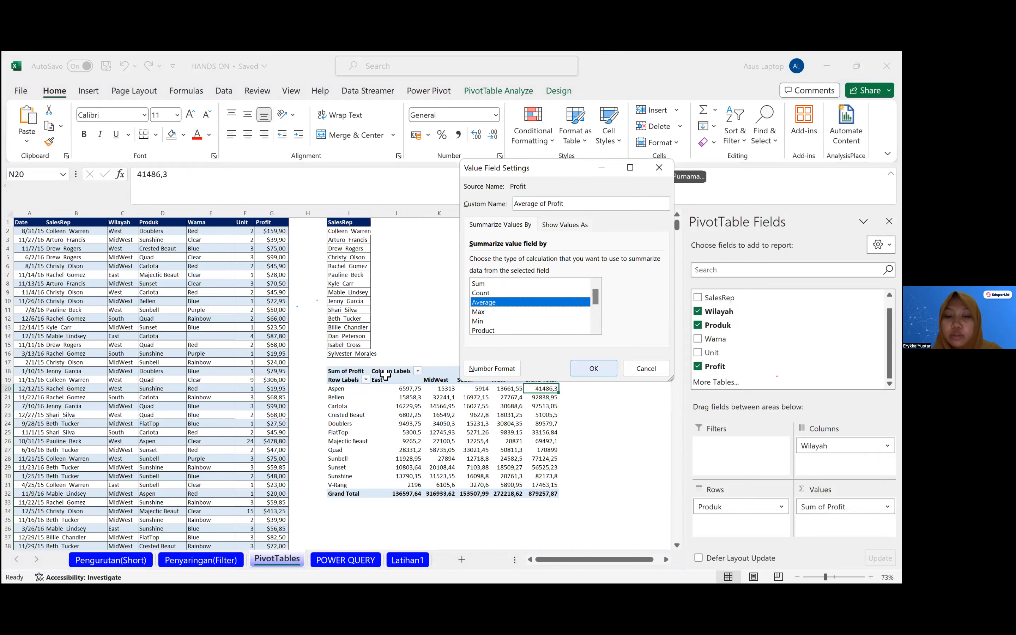
{"action": "key", "text": "Return"}
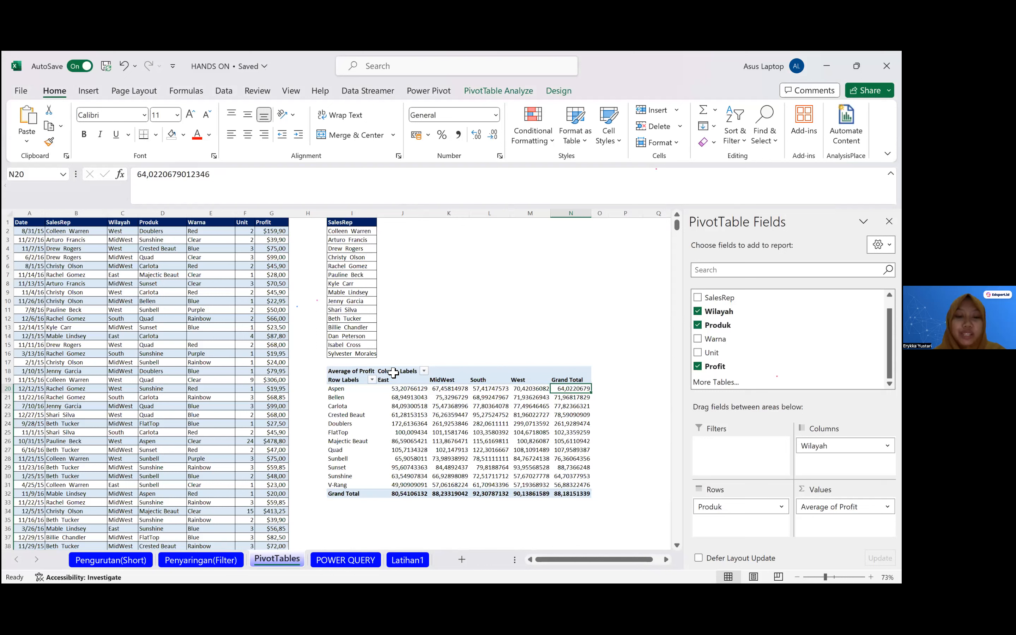
- On the POWER QUERY sheet, get data from a folder, choosing the Data folder in Documents > EXCEL
{"action": "left_click", "coordinate": [346, 561]}
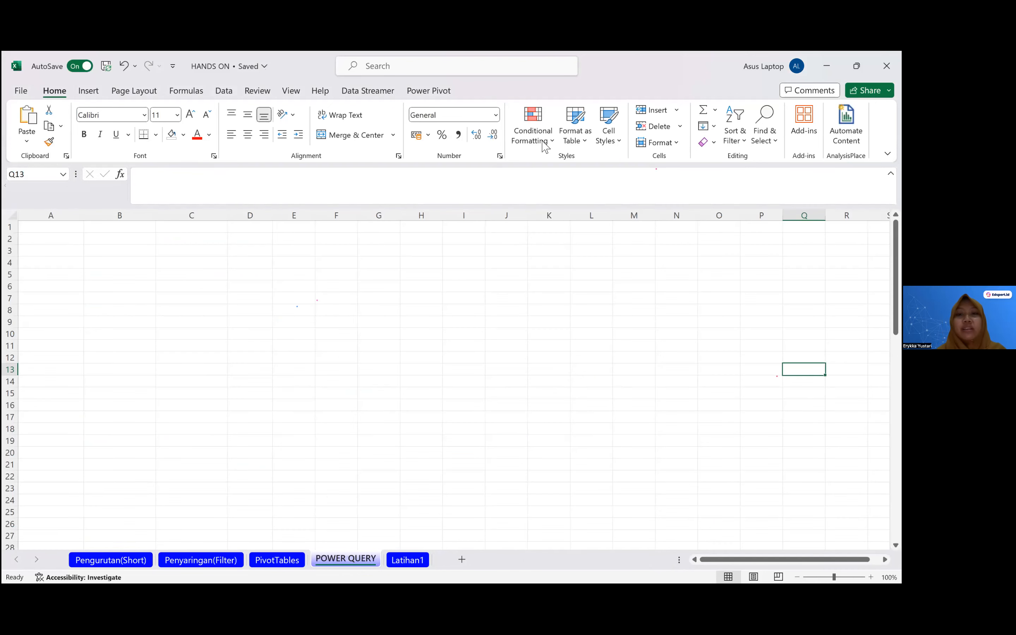
{"action": "left_click", "coordinate": [177, 316]}
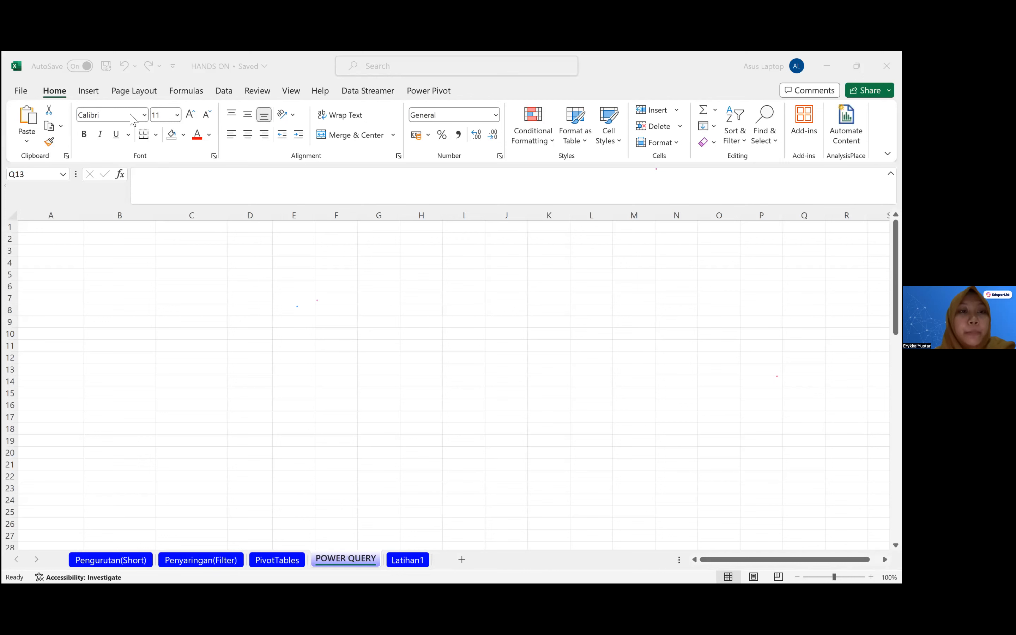
{"action": "left_click", "coordinate": [106, 95]}
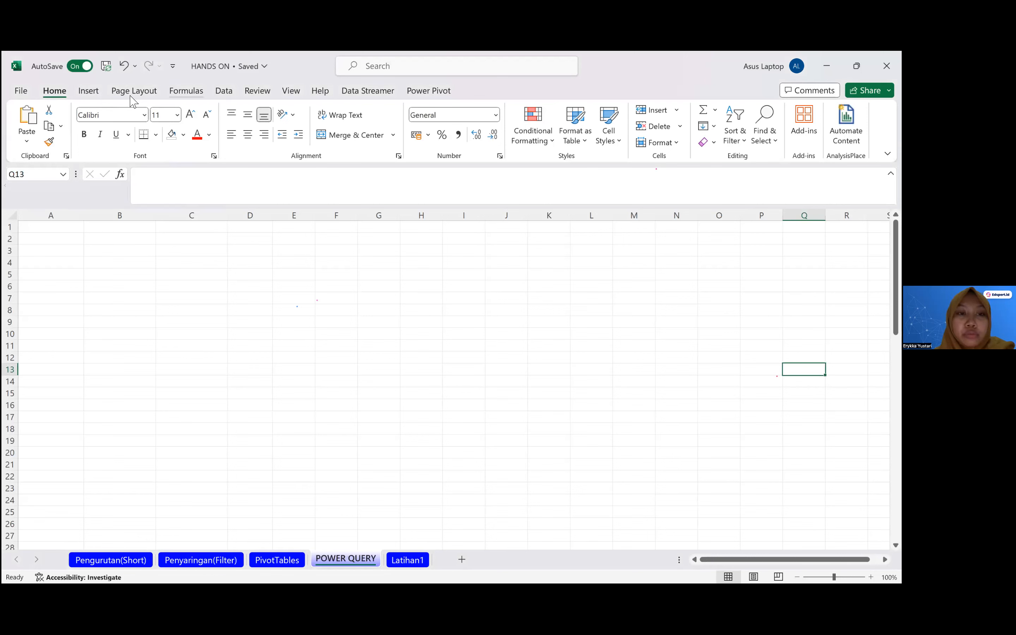
{"action": "scroll", "coordinate": [205, 102], "scroll_direction": "down", "scroll_amount": 2}
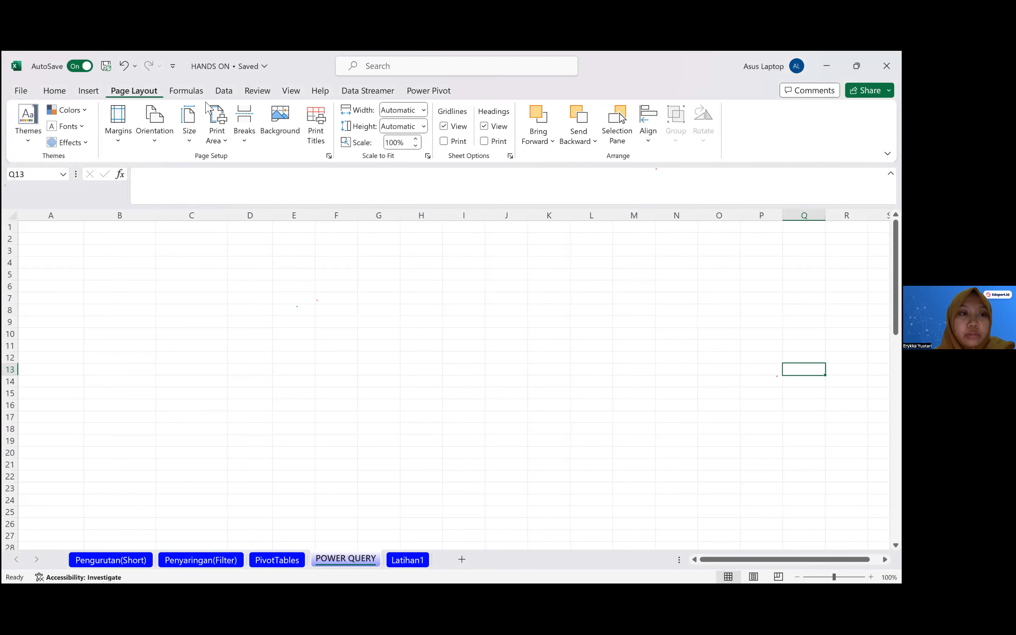
{"action": "scroll", "coordinate": [206, 106], "scroll_direction": "down", "scroll_amount": 2}
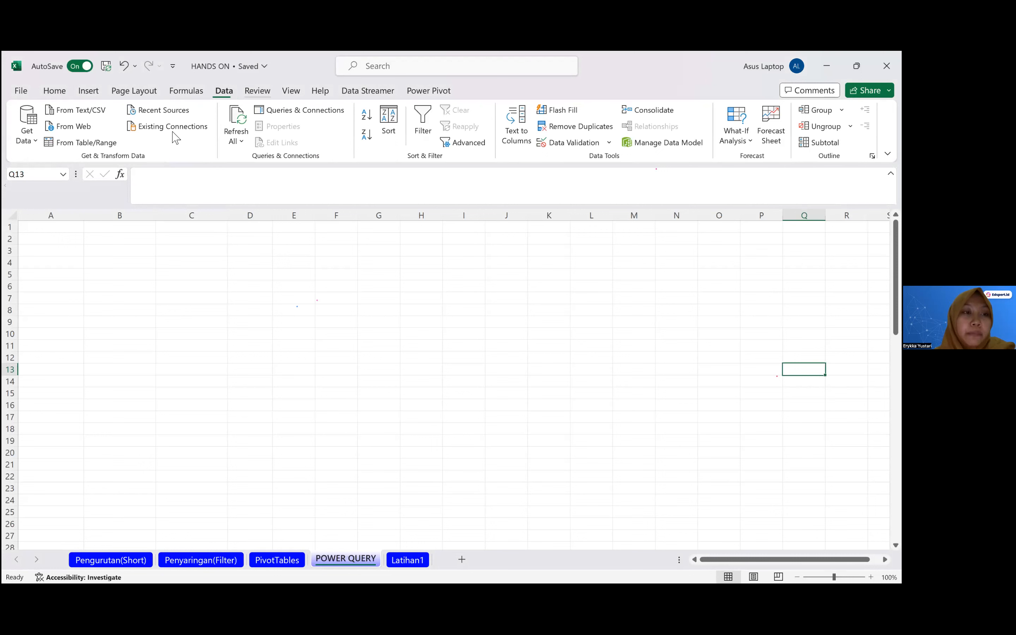
{"action": "left_click", "coordinate": [28, 142]}
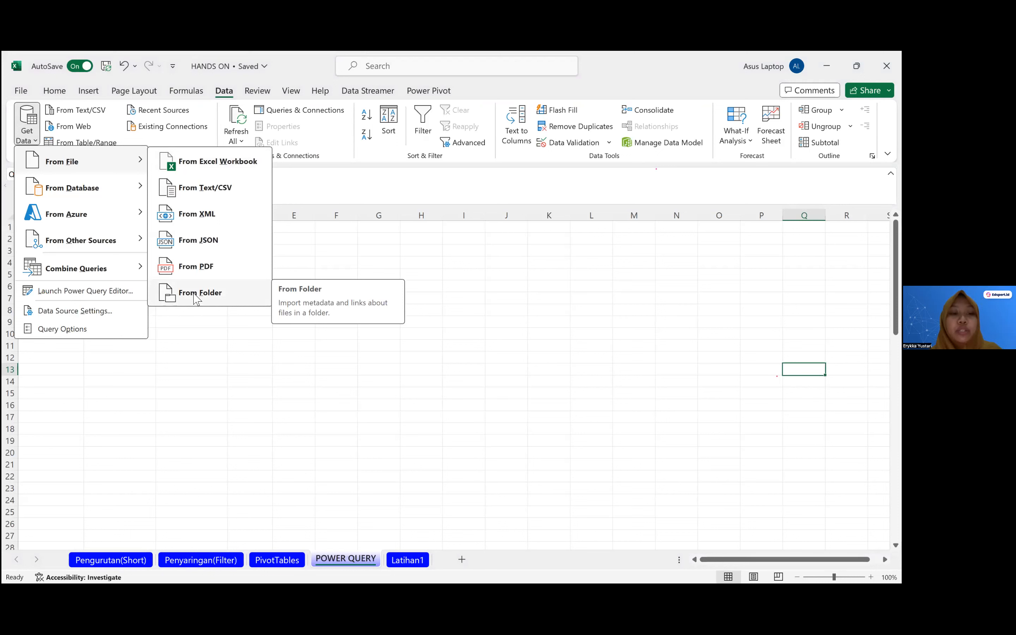
{"action": "left_click", "coordinate": [194, 294]}
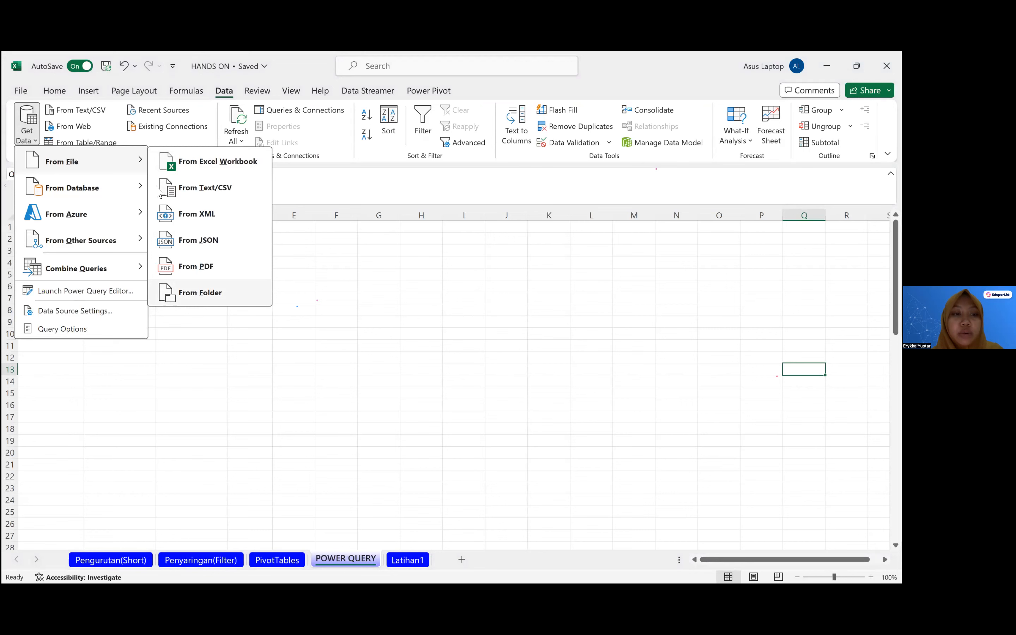
{"action": "left_click", "coordinate": [155, 153]}
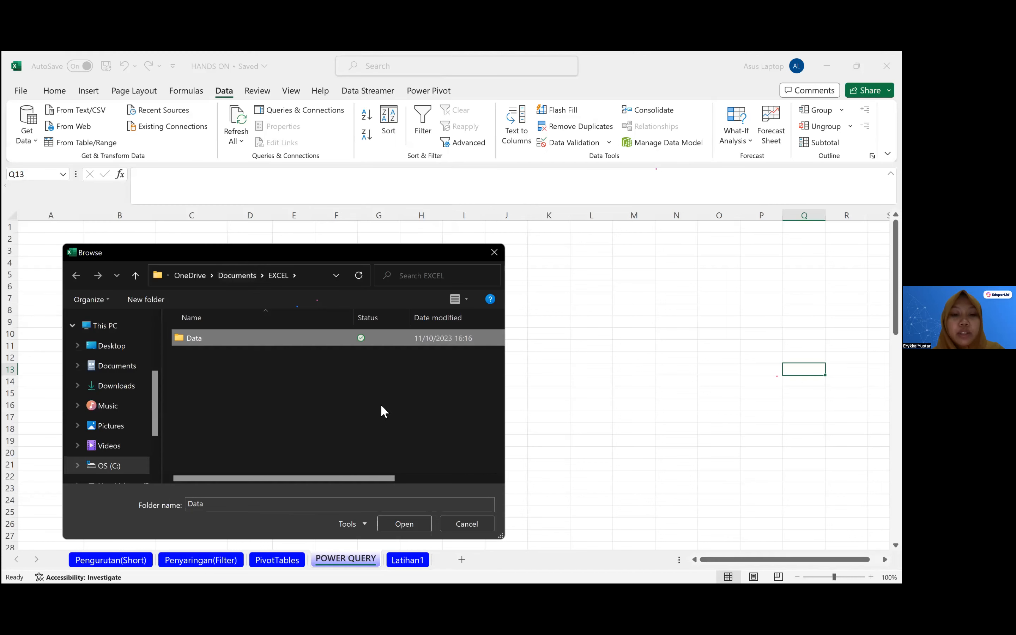
{"action": "left_click", "coordinate": [397, 525]}
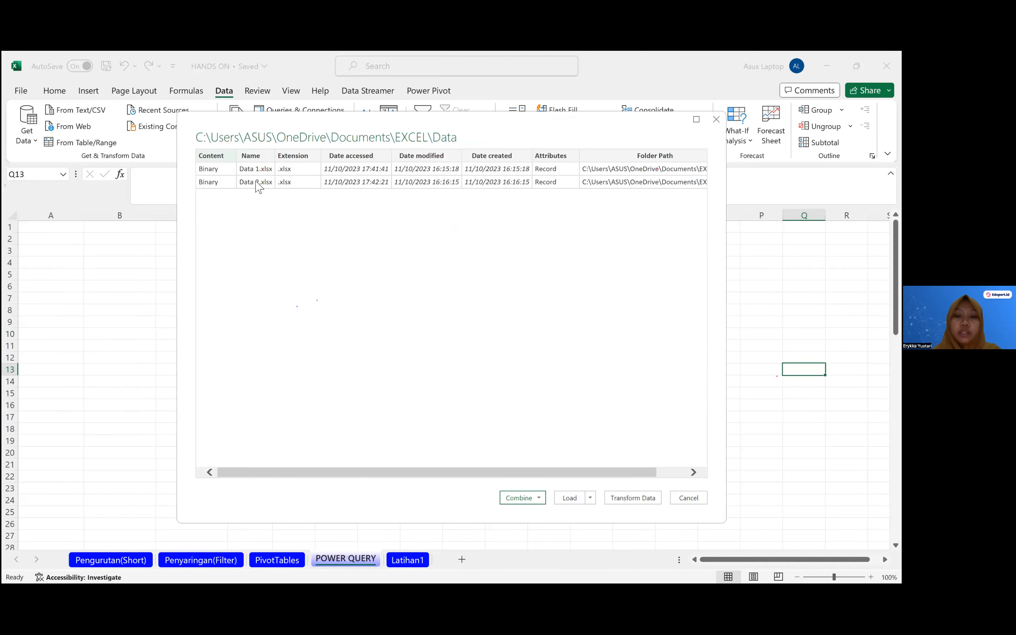
- Combine and transform the folder's files, using Sheet1 of the first file as the sample object
{"action": "left_click", "coordinate": [540, 500]}
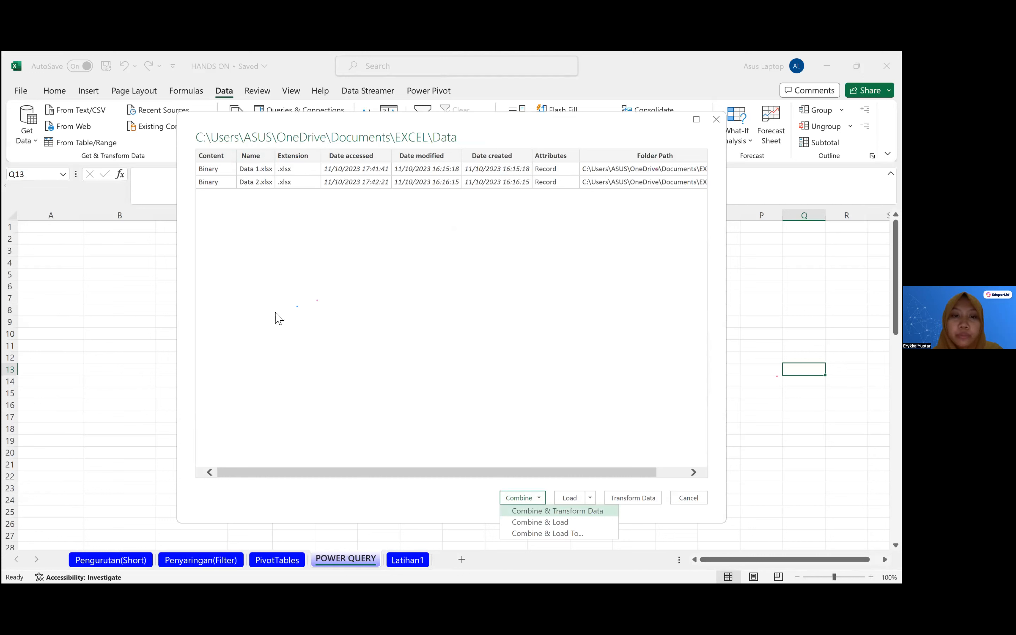
{"action": "left_click", "coordinate": [223, 240]}
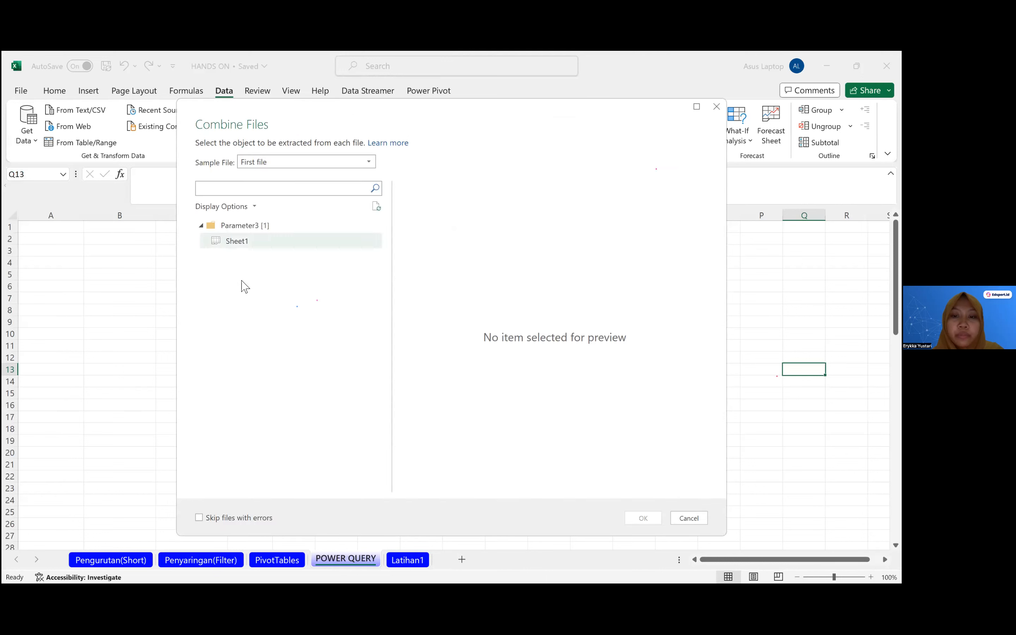
{"action": "scroll", "coordinate": [504, 313], "scroll_direction": "down", "scroll_amount": 5}
{"action": "scroll", "coordinate": [504, 313], "scroll_direction": "up", "scroll_amount": 2}
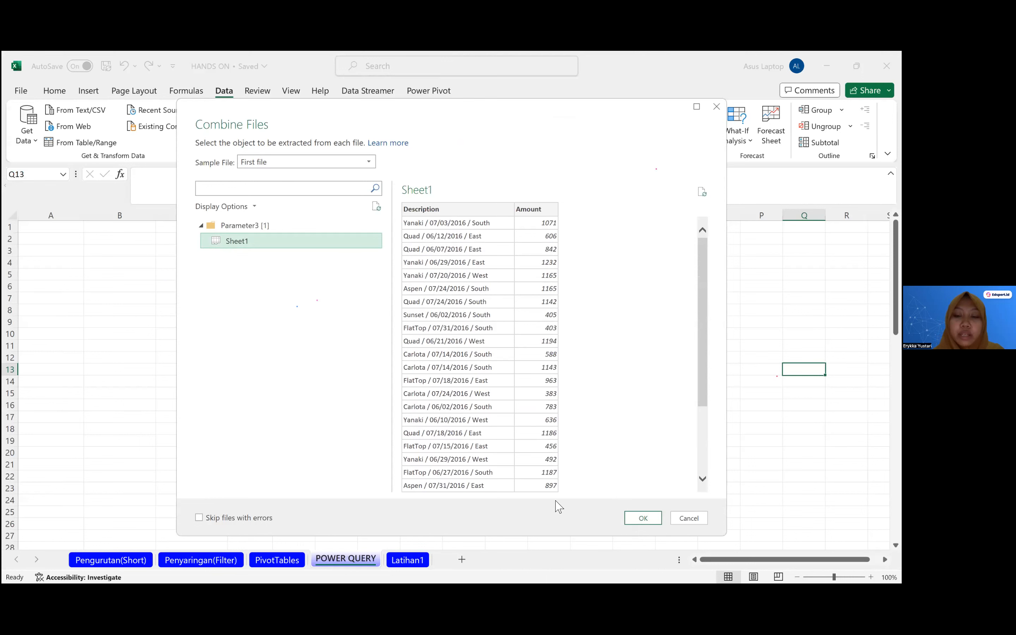
{"action": "left_click", "coordinate": [643, 518]}
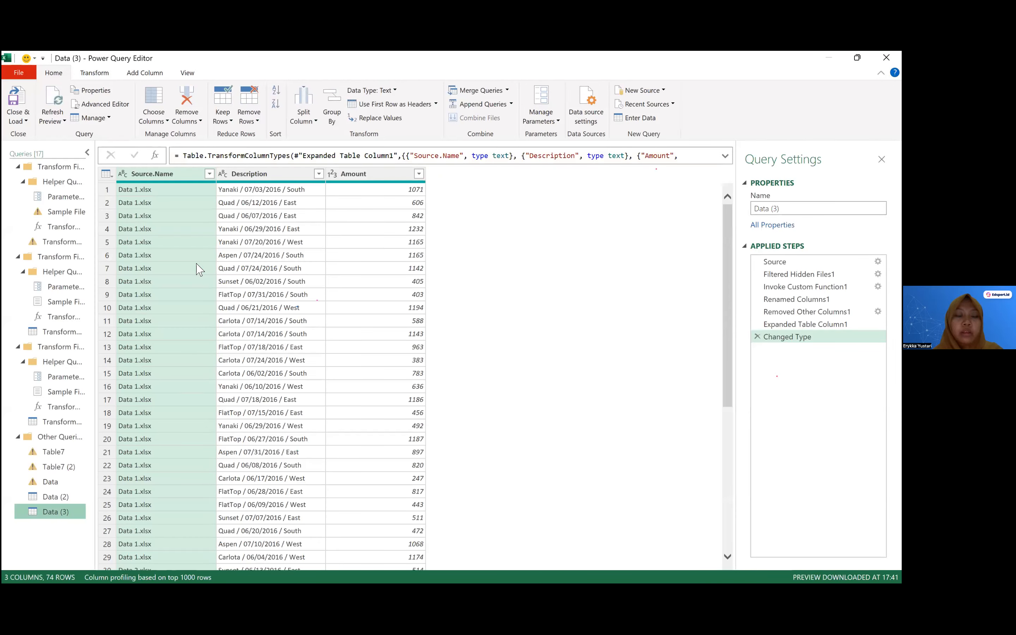
- Examine the Source.Name column of the combined query to see which file each row comes from
{"action": "left_click", "coordinate": [164, 229]}
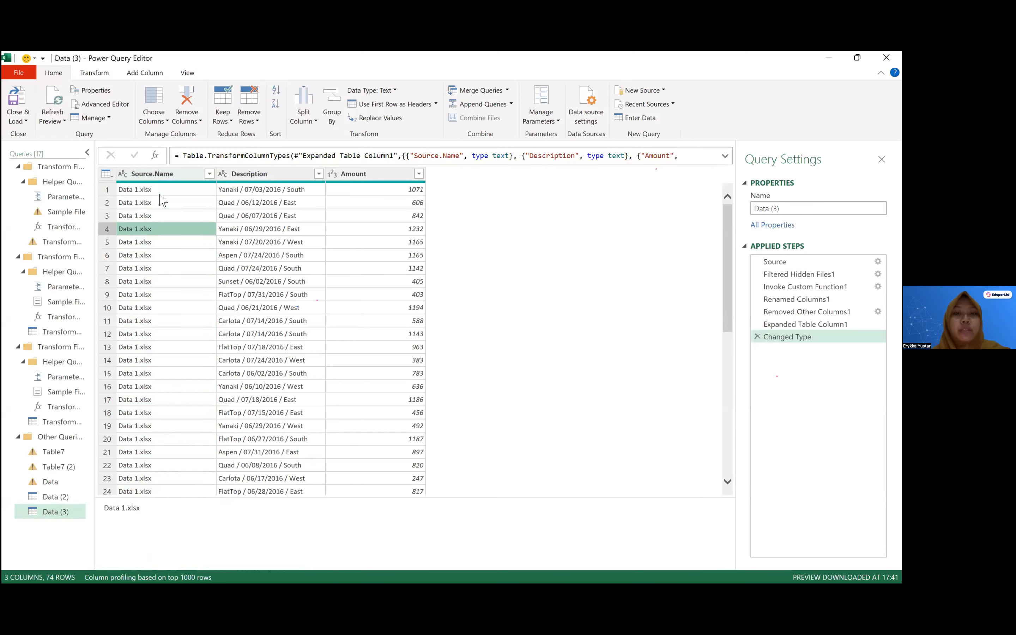
{"action": "left_click", "coordinate": [159, 174]}
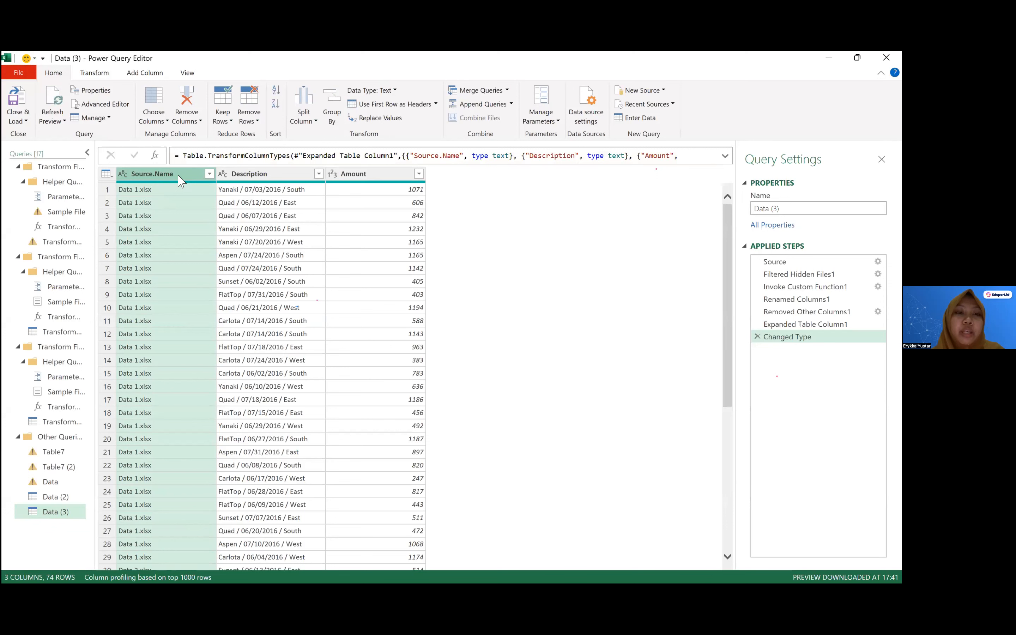
{"action": "left_click", "coordinate": [156, 243]}
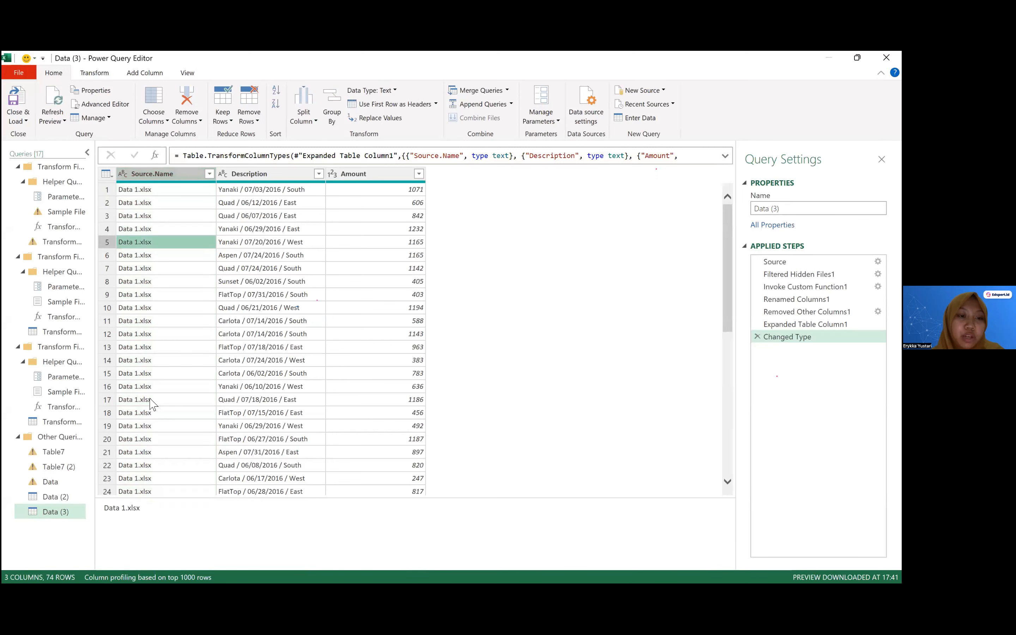
{"action": "scroll", "coordinate": [168, 185], "scroll_direction": "down", "scroll_amount": 5}
{"action": "scroll", "coordinate": [172, 176], "scroll_direction": "up", "scroll_amount": 6}
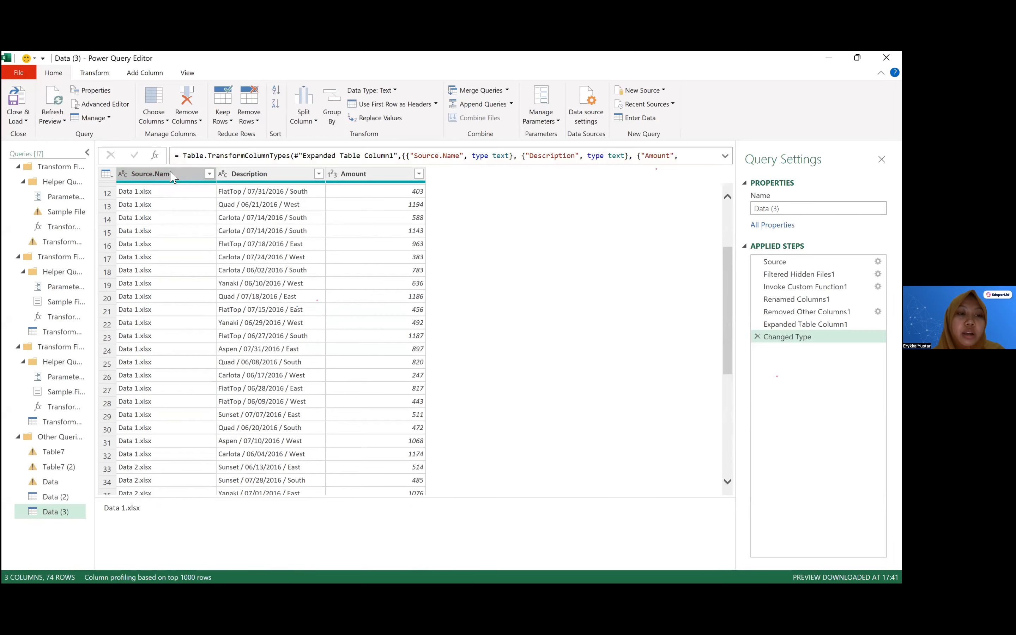
- Remove the Source.Name column from the combined query
{"action": "scroll", "coordinate": [172, 177], "scroll_direction": "up", "scroll_amount": 3}
{"action": "left_click", "coordinate": [172, 174]}
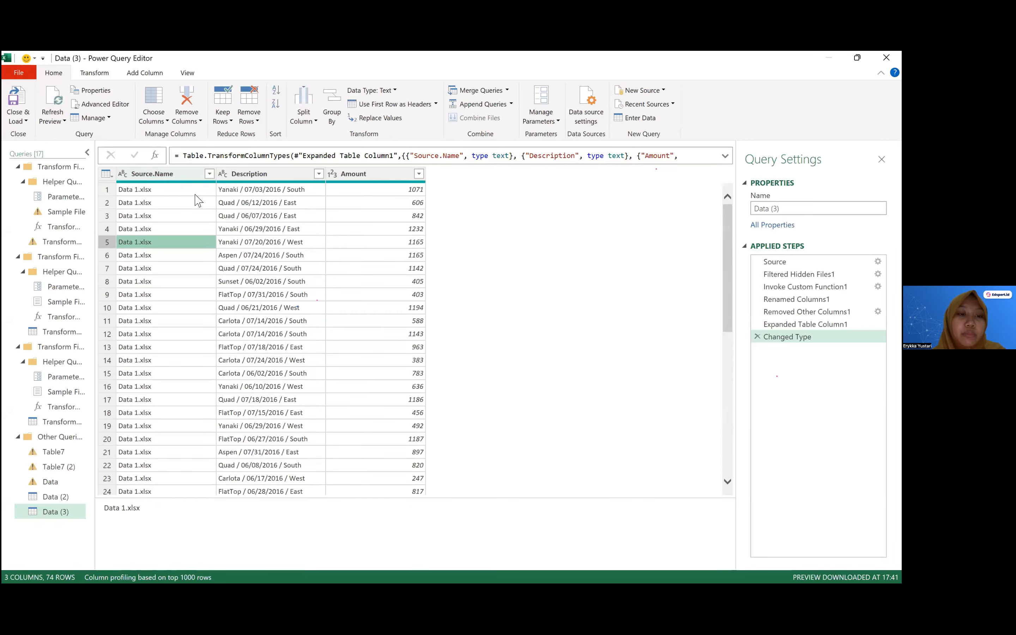
{"action": "right_click", "coordinate": [169, 179]}
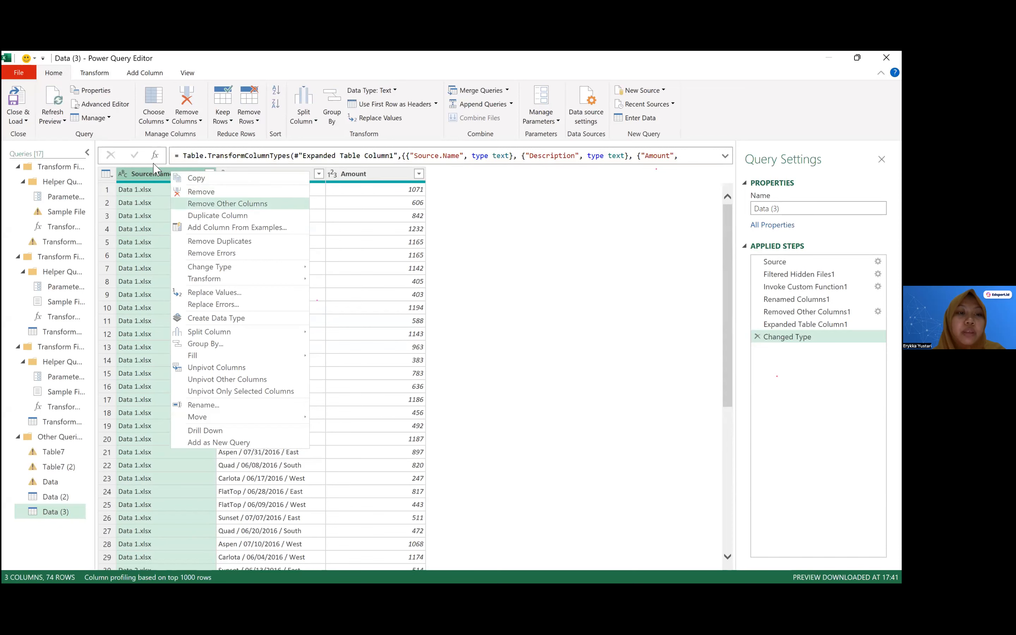
{"action": "left_click", "coordinate": [155, 277]}
{"action": "key", "text": "Delete"}
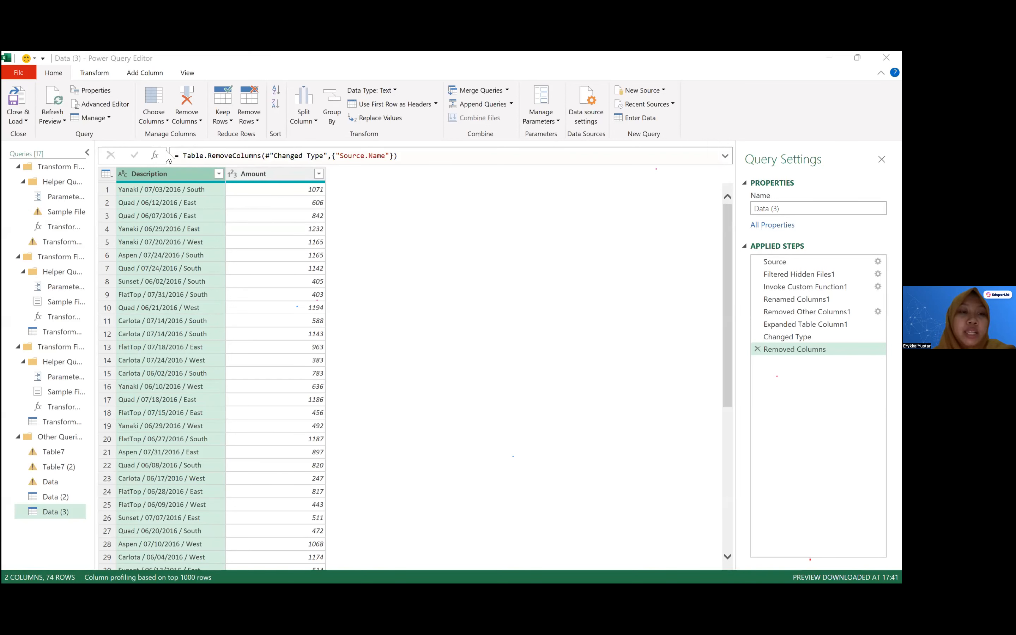
- Split the Description column by the custom delimiter "/" at the left-most delimiter
{"action": "left_click", "coordinate": [309, 110]}
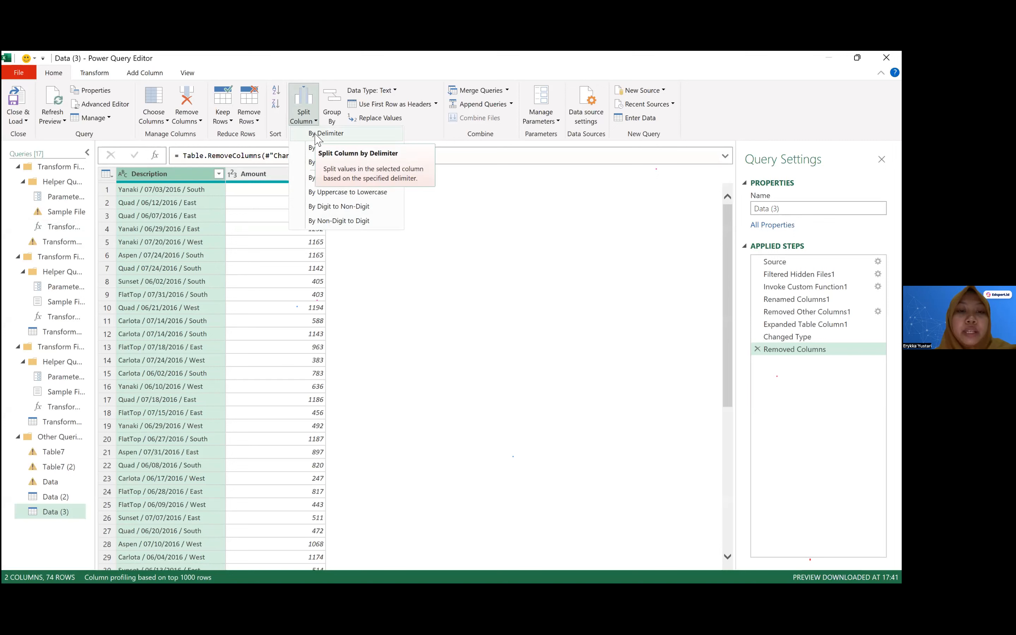
{"action": "left_click", "coordinate": [297, 254]}
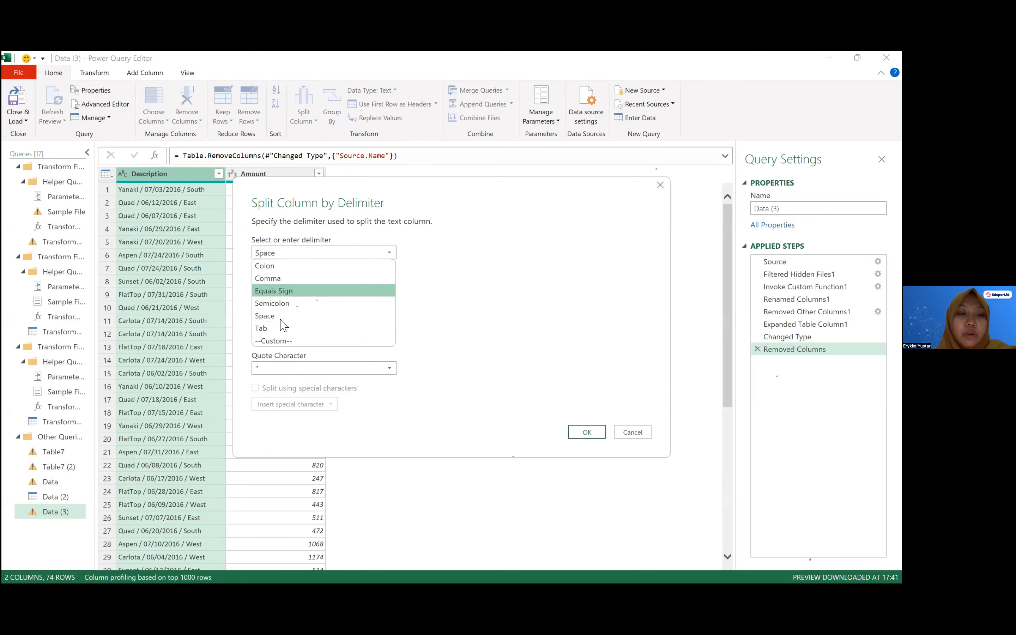
{"action": "left_click", "coordinate": [279, 341]}
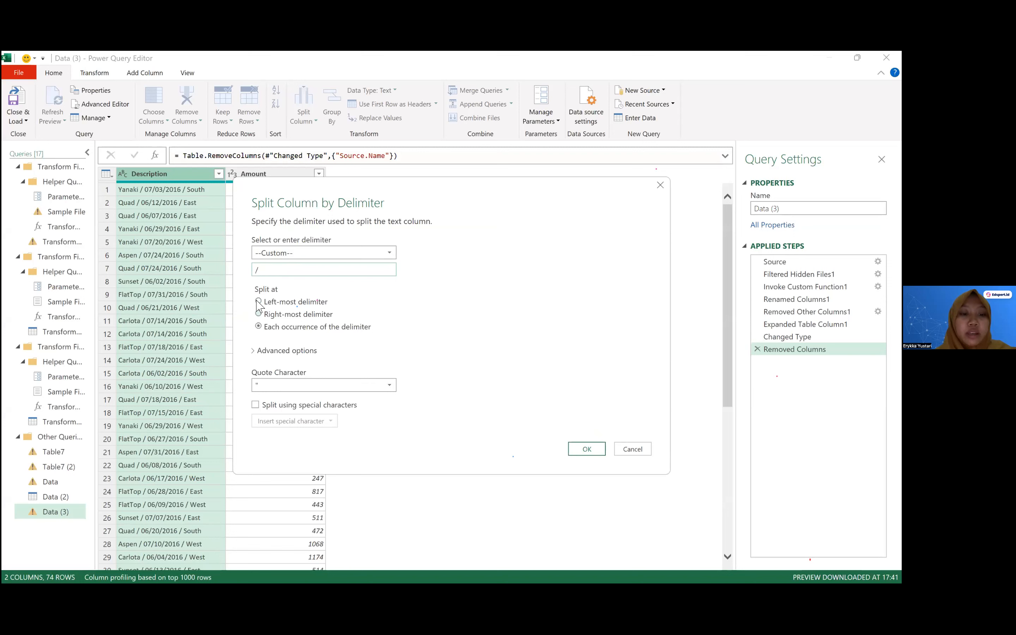
{"action": "left_click", "coordinate": [276, 302]}
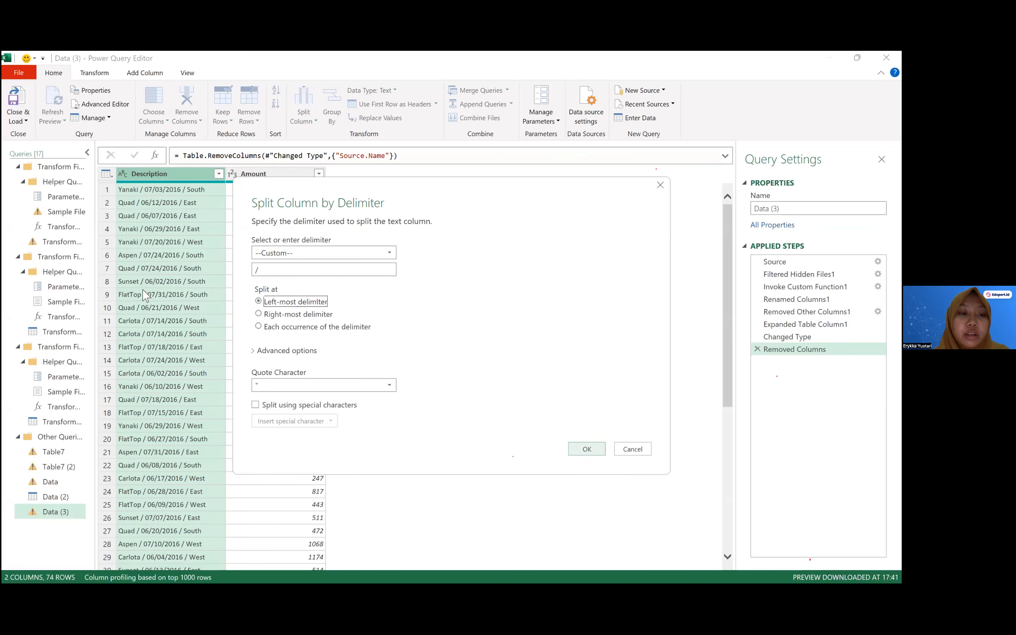
{"action": "key", "text": "Return"}
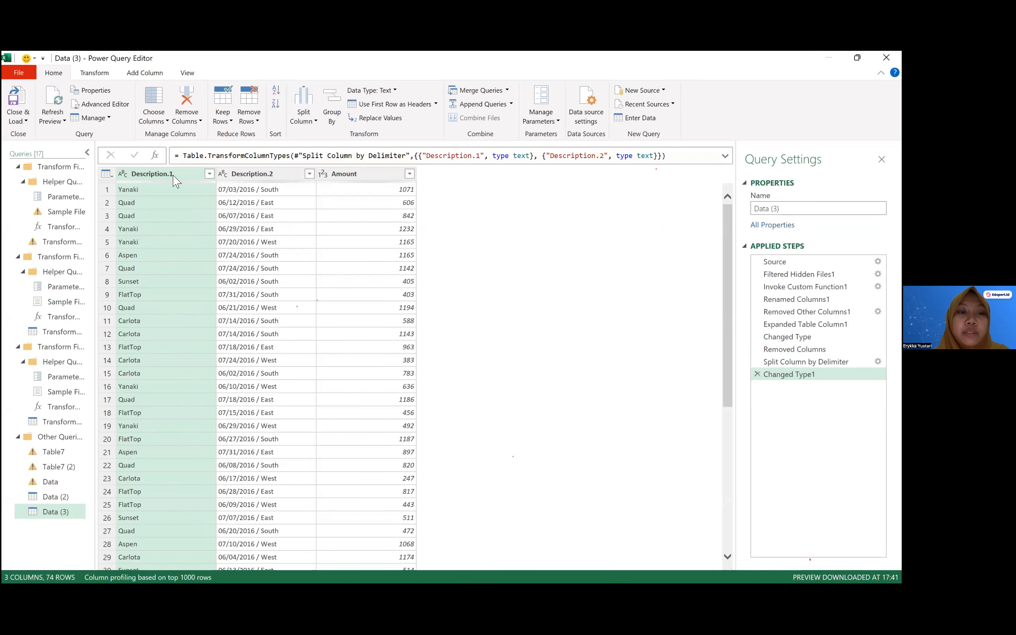
- Split the Description.2 column by the custom delimiter "/" at the right-most delimiter
{"action": "scroll", "coordinate": [180, 182], "scroll_direction": "down", "scroll_amount": 15}
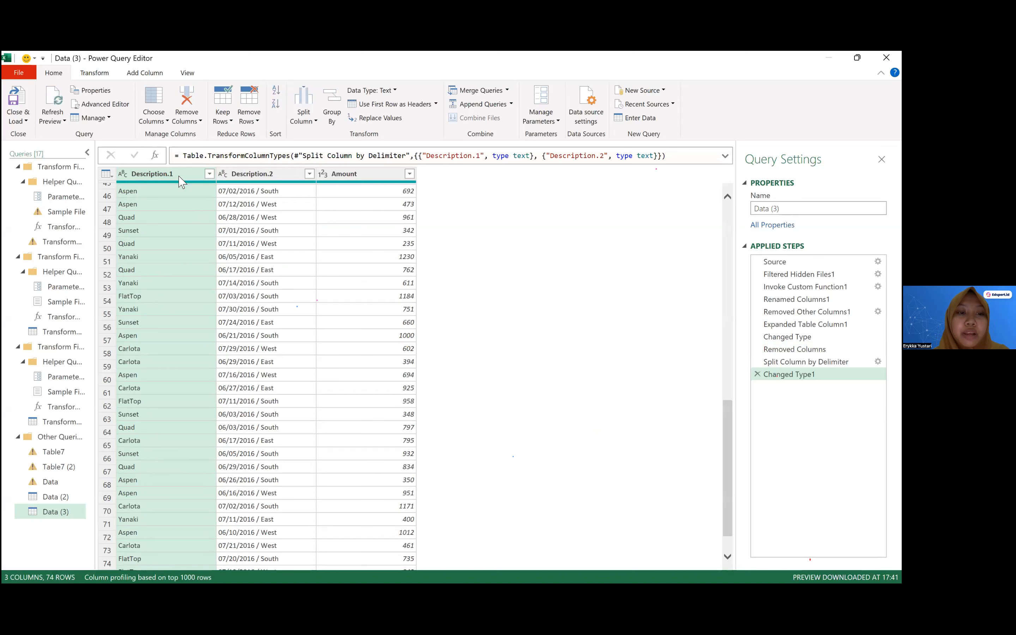
{"action": "scroll", "coordinate": [289, 189], "scroll_direction": "up", "scroll_amount": 15}
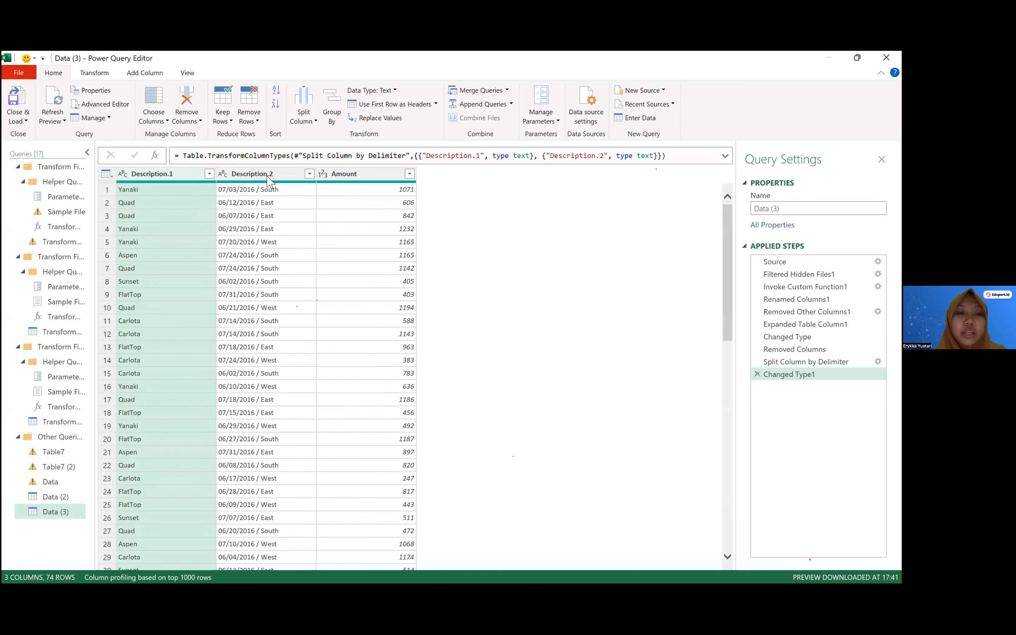
{"action": "left_click", "coordinate": [307, 122]}
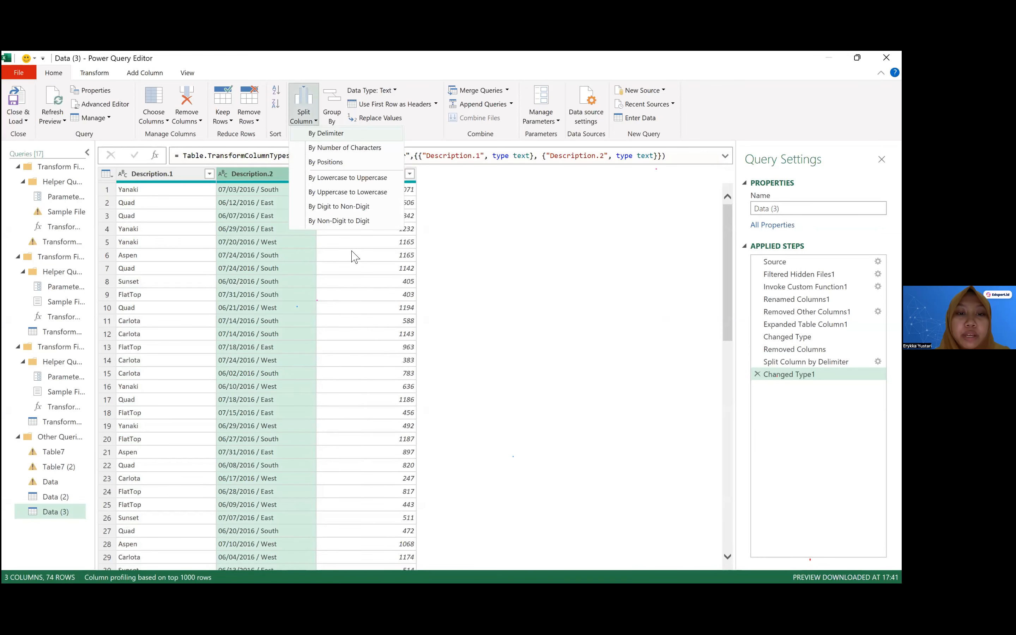
{"action": "left_click", "coordinate": [326, 133]}
{"action": "left_click", "coordinate": [324, 253]}
{"action": "left_click", "coordinate": [291, 339]}
{"action": "left_click", "coordinate": [291, 272]}
{"action": "type", "text": "/"}
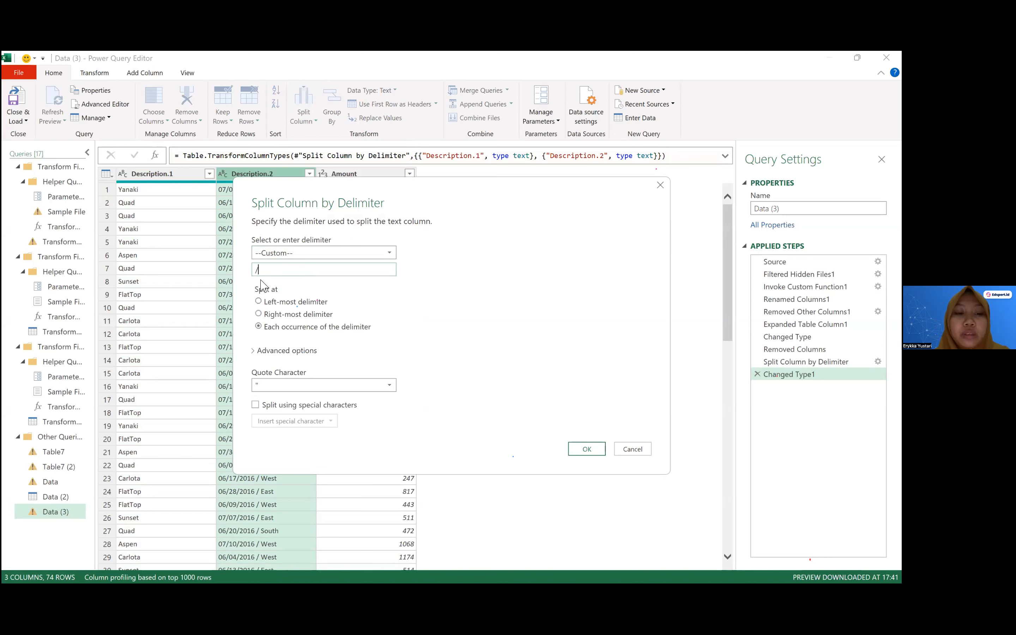
{"action": "left_click", "coordinate": [287, 316]}
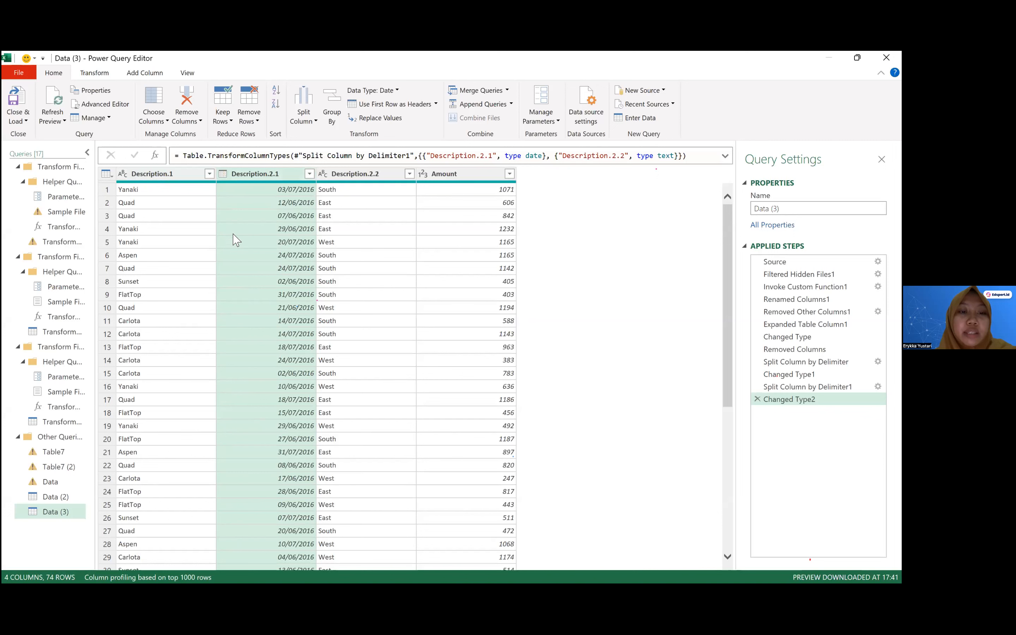
- Review the data type choices for the Description.2.1 column, keeping Date as its type
{"action": "left_click", "coordinate": [222, 174]}
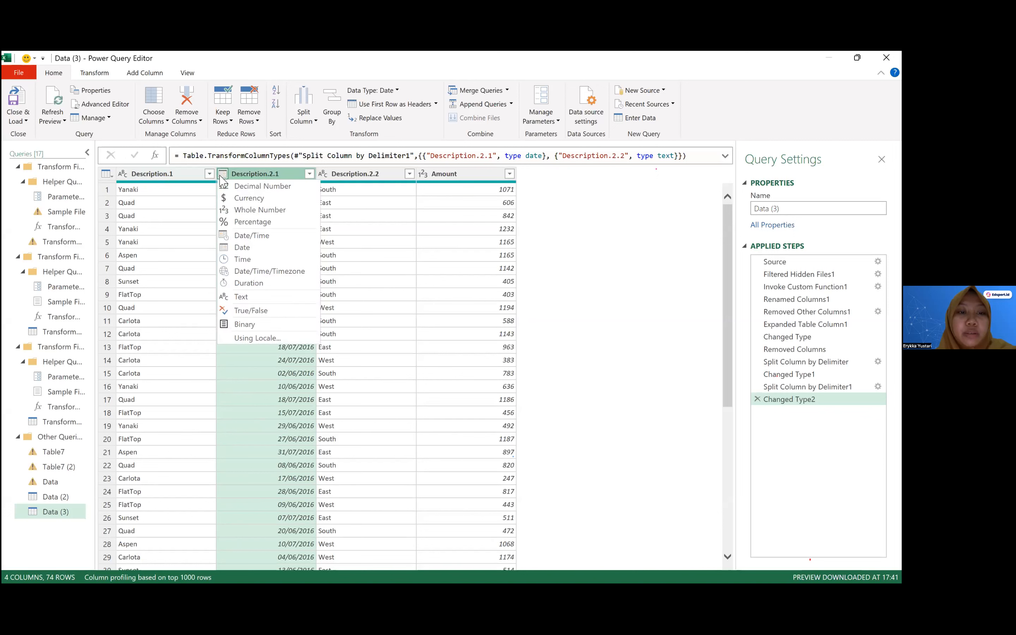
{"action": "left_click", "coordinate": [237, 248]}
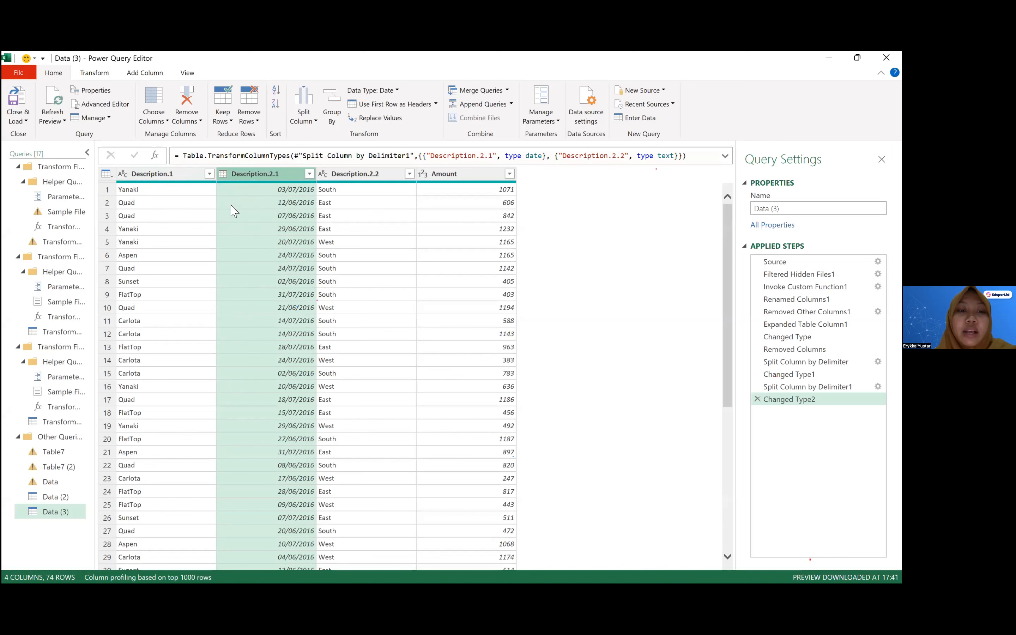
{"action": "left_click", "coordinate": [223, 176]}
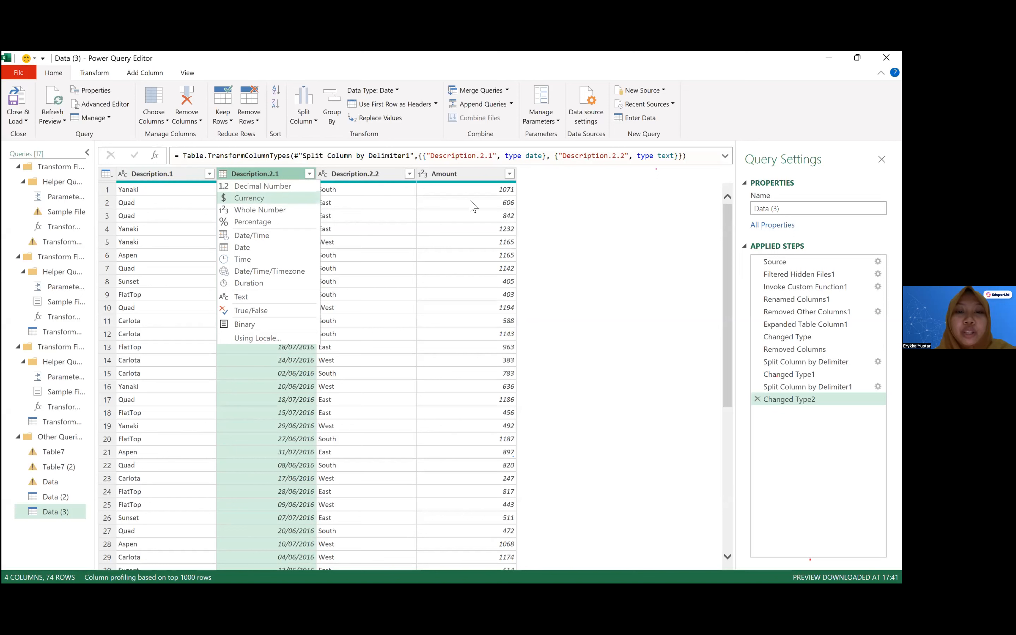
{"action": "left_click", "coordinate": [344, 185]}
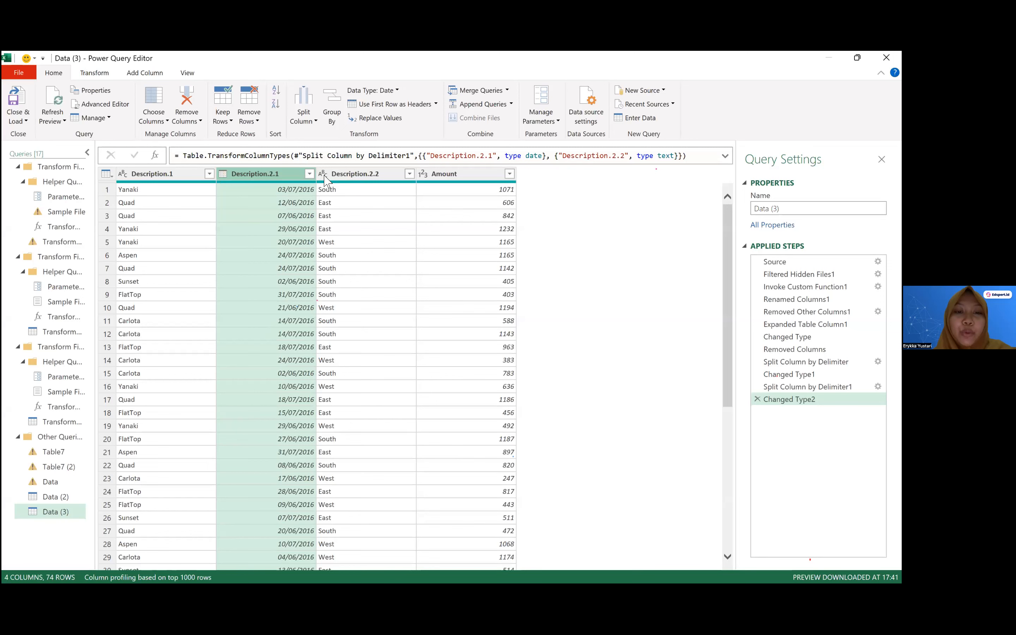
{"action": "key", "text": "Right"}
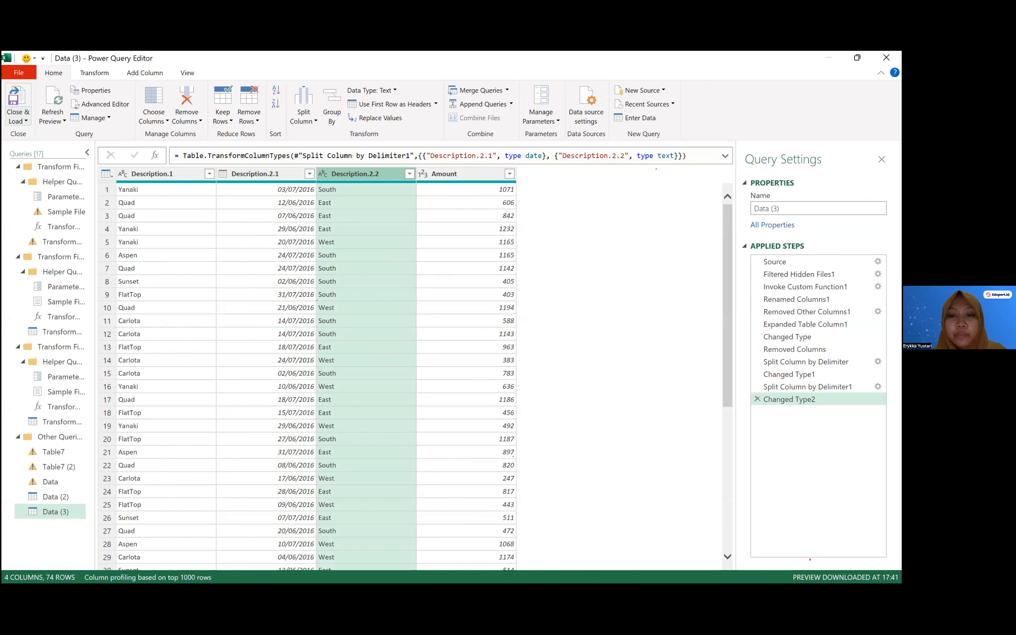
- Close the query editor and load the transformed query into a table on a new worksheet
{"action": "left_click", "coordinate": [18, 120]}
{"action": "left_click", "coordinate": [44, 134]}
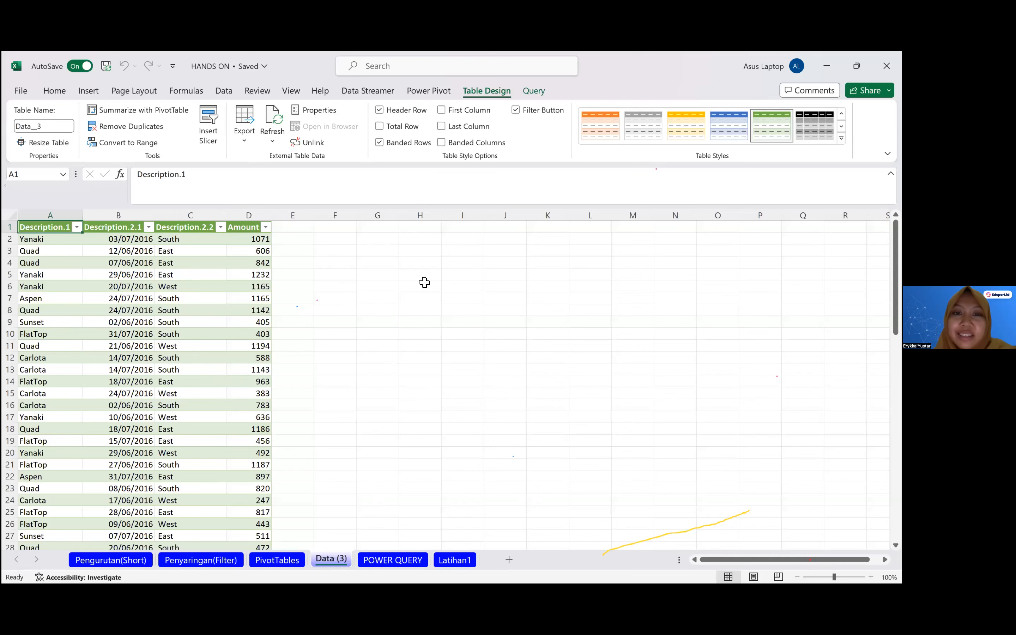
- Go to the Latihan1 sheet and read the pivot table exercise instructions beside the sales data
{"action": "left_click", "coordinate": [454, 560]}
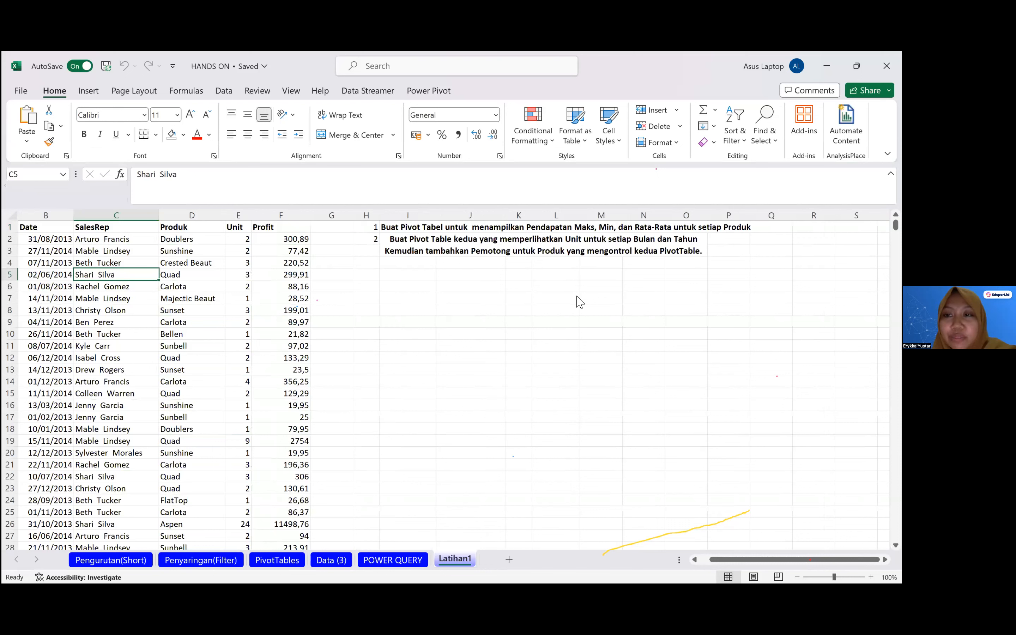
{"action": "left_click", "coordinate": [422, 269]}
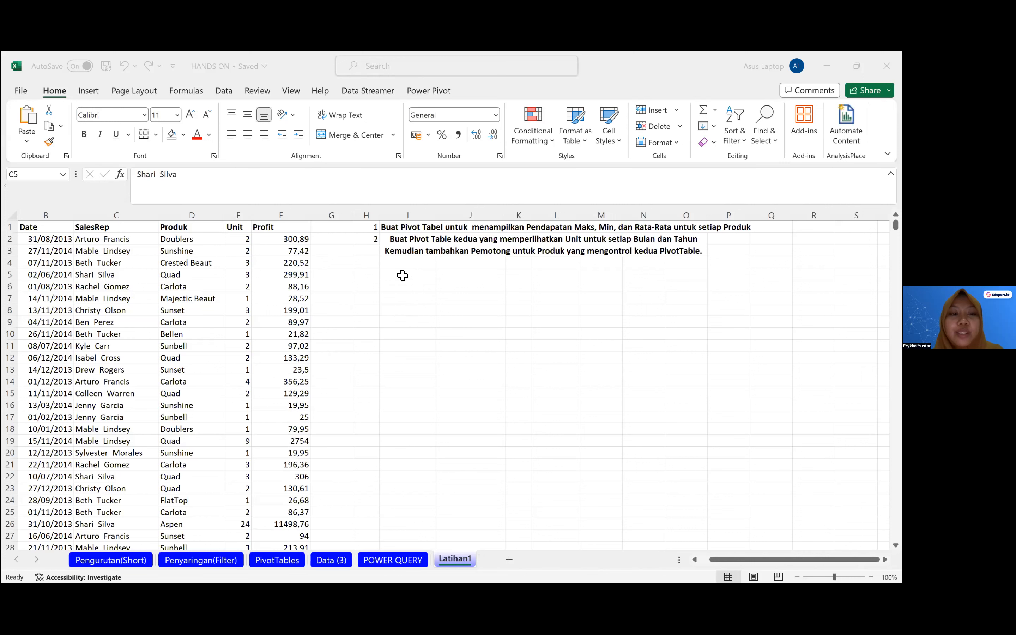
{"action": "left_click", "coordinate": [292, 287]}
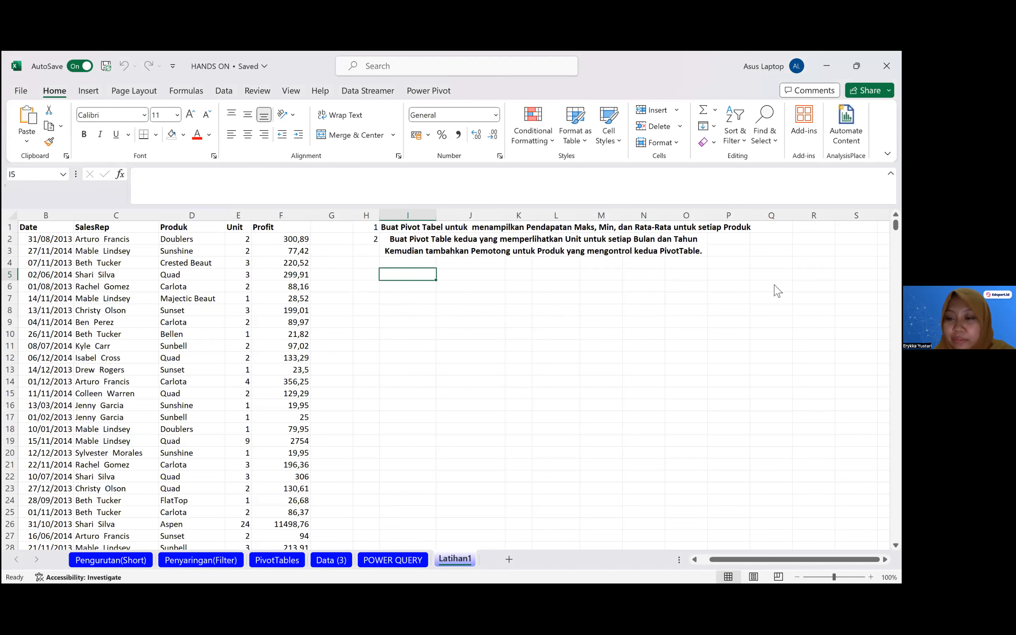
{"action": "key", "text": "alt+Tab"}
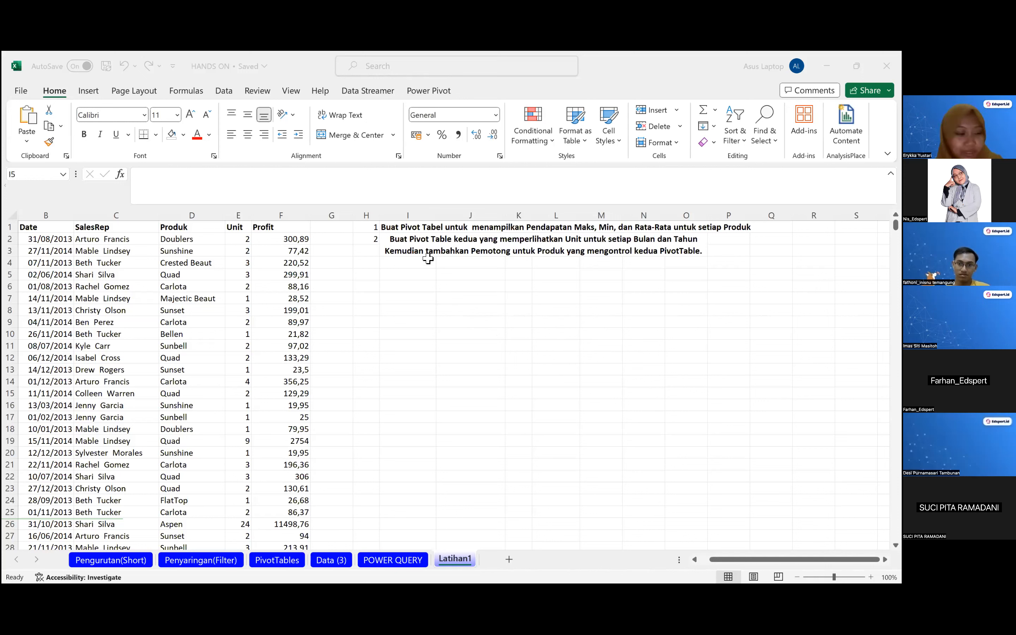
{"action": "left_click", "coordinate": [488, 279]}
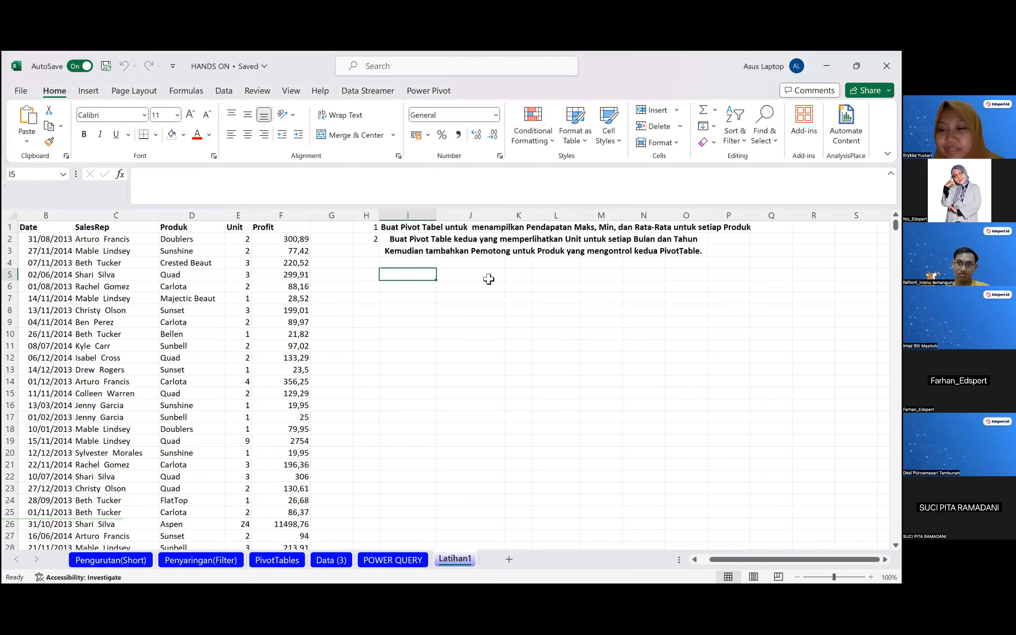
{"action": "key", "text": "alt+Tab"}
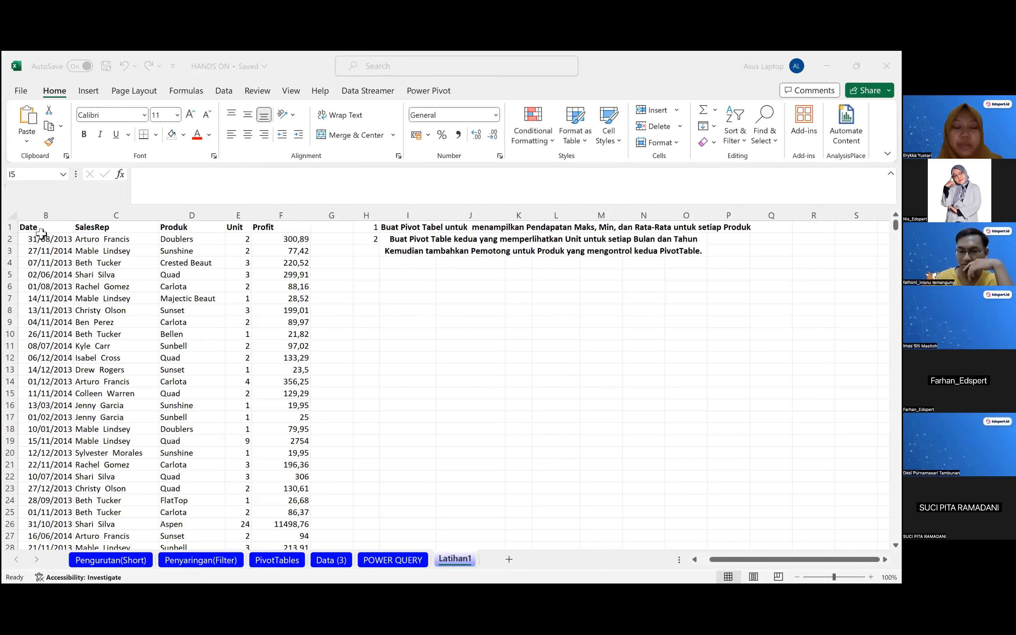
- Start a pivot table for the Latihan1 sales data, placing it on the existing worksheet at cell I5
{"action": "left_click", "coordinate": [41, 232]}
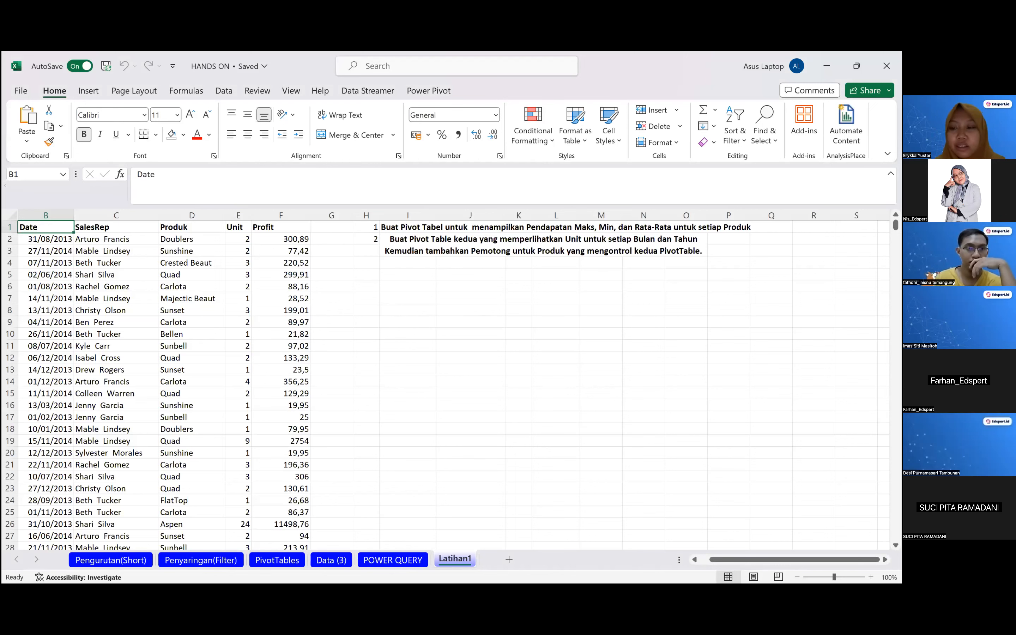
{"action": "key", "text": "ctrl+shift+Right"}
{"action": "key", "text": "ctrl+shift+Down"}
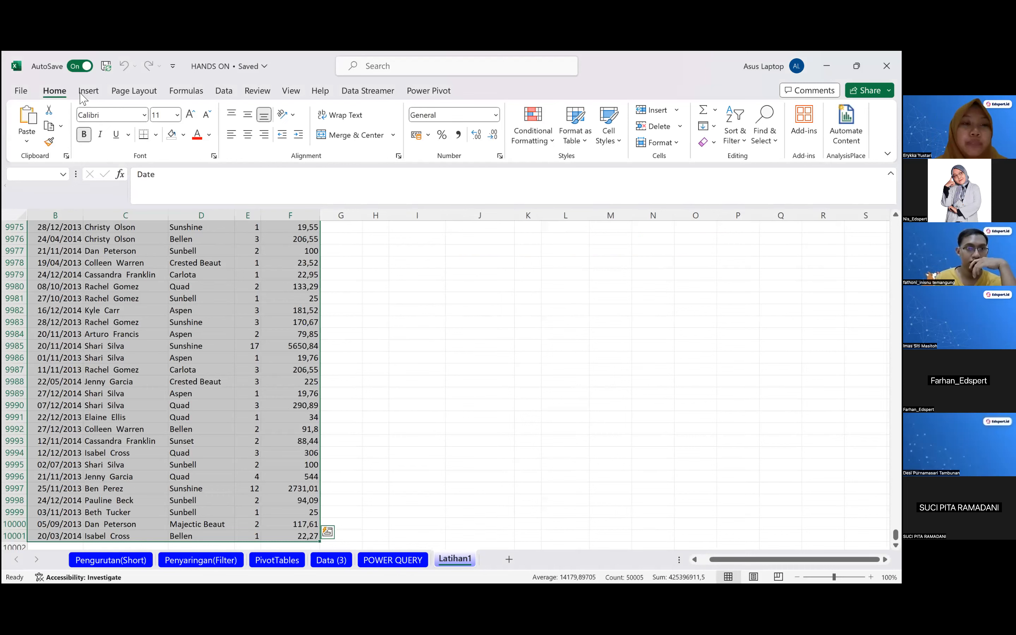
{"action": "scroll", "coordinate": [479, 304], "scroll_direction": "up", "scroll_amount": 9}
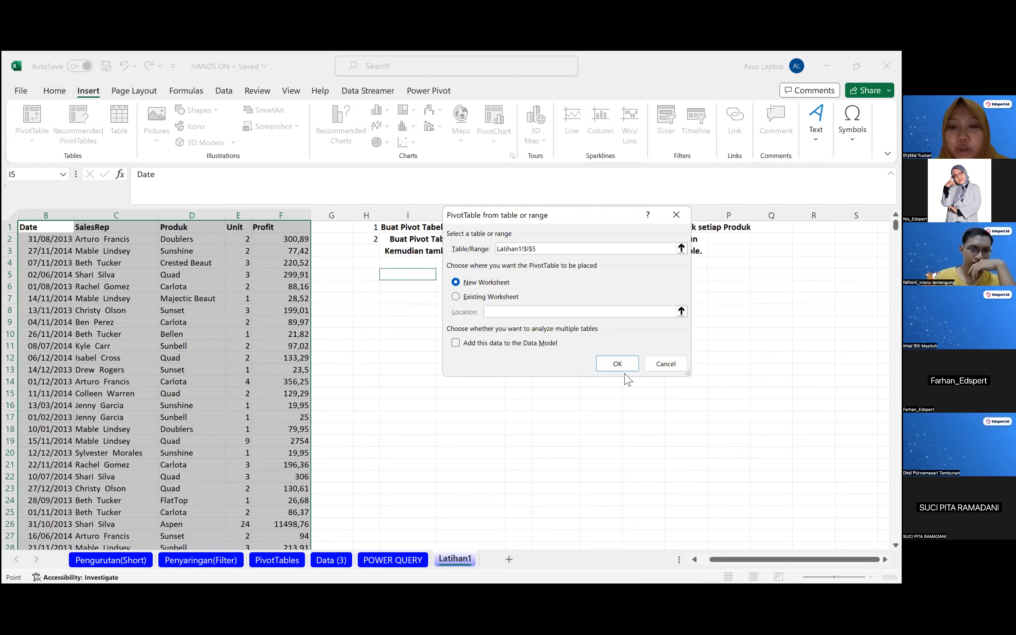
{"action": "key", "text": "alt+e"}
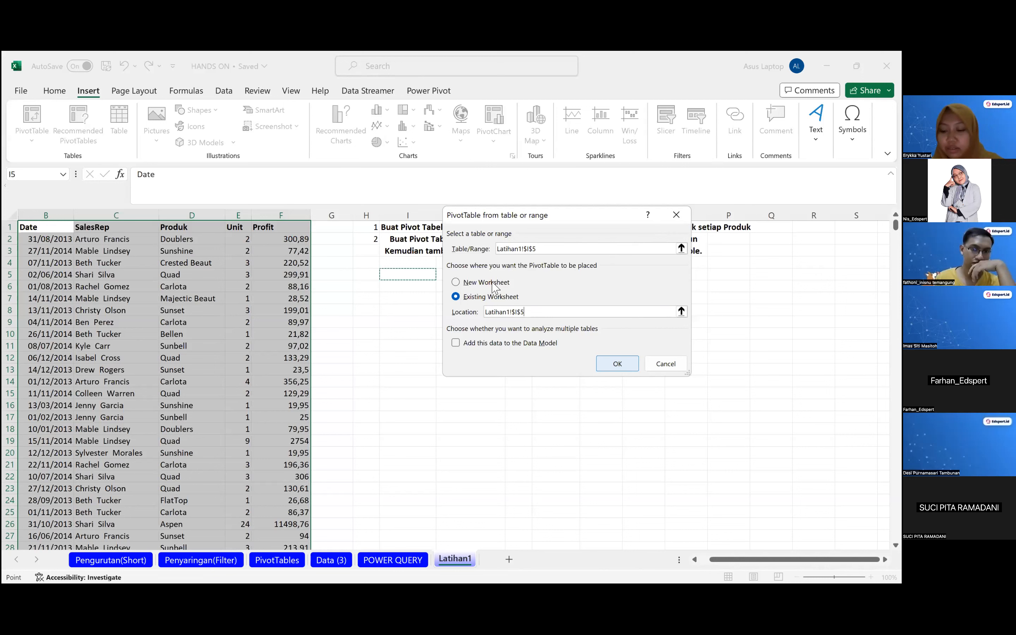
- Set the pivot table's source range to all rows of the Date through Profit columns, starting at B1, and create it
{"action": "left_click", "coordinate": [36, 228]}
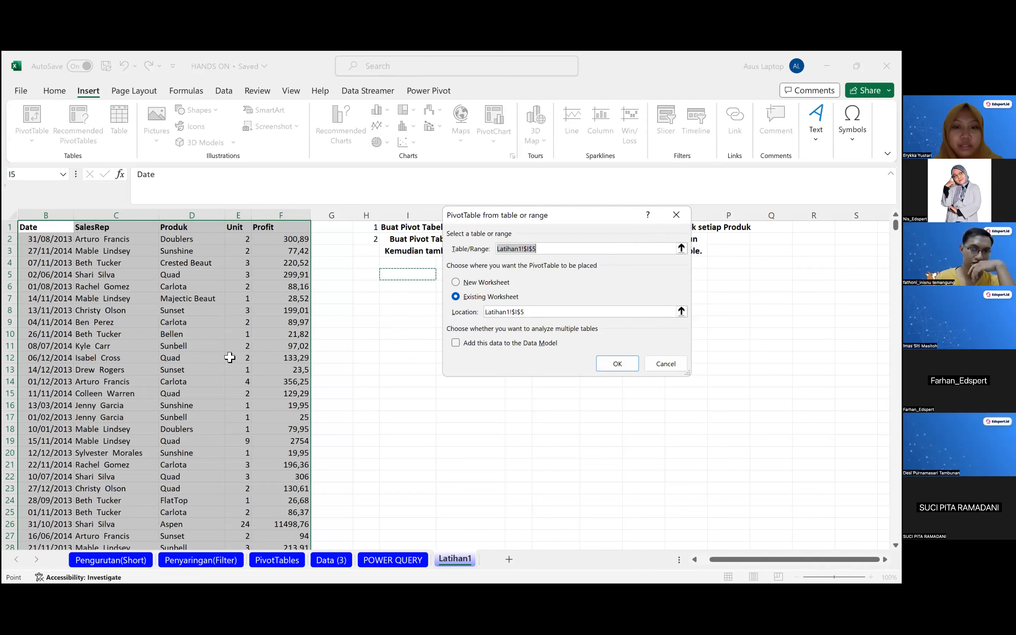
{"action": "key", "text": "BackSpace"}
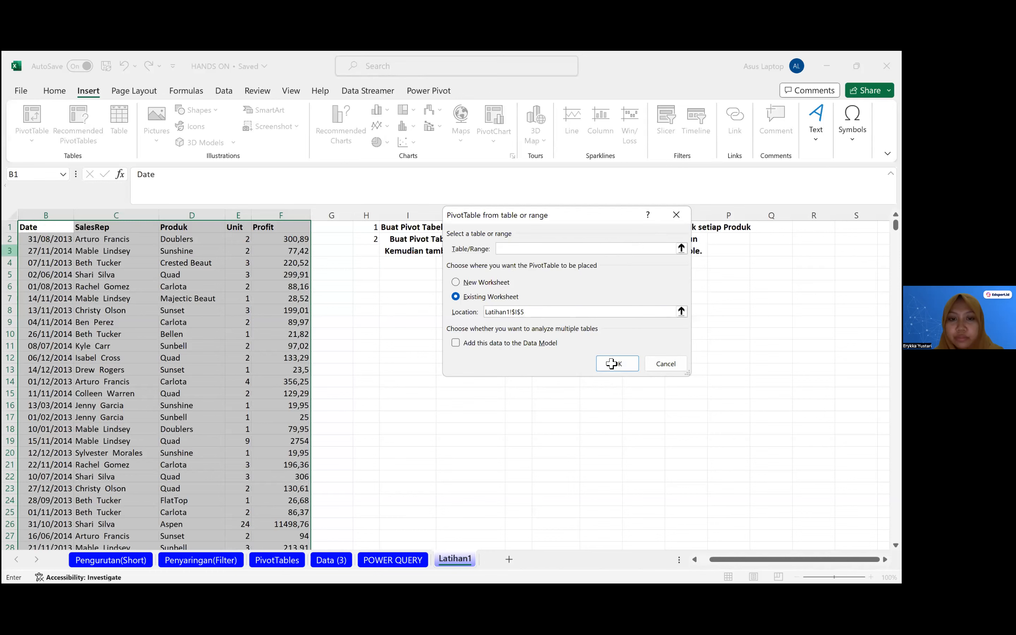
{"action": "key", "text": "Up"}
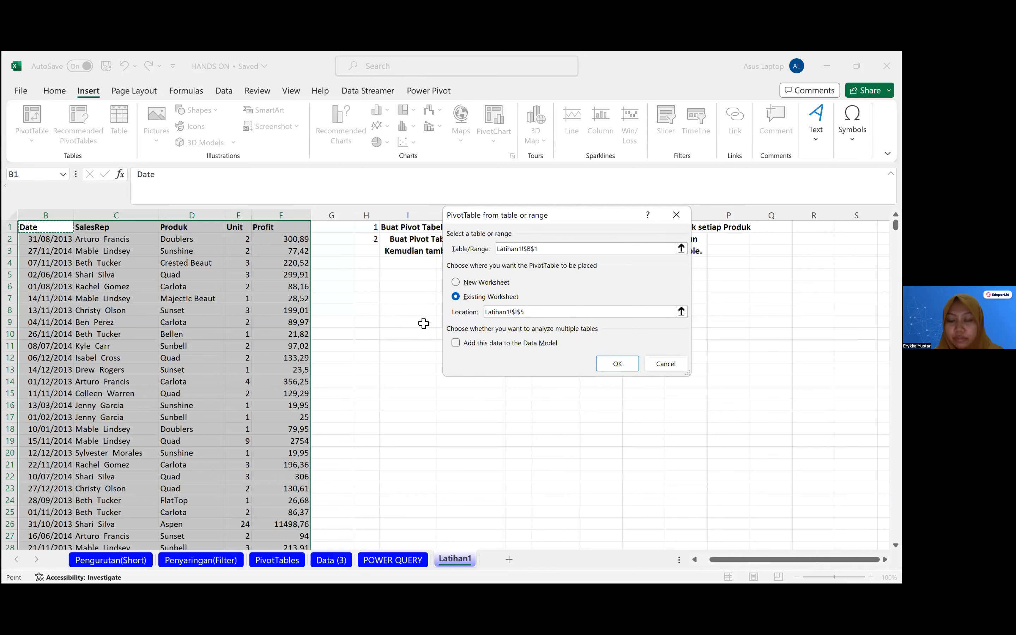
{"action": "key", "text": "ctrl+shift+Right"}
{"action": "key", "text": "ctrl+shift+Down"}
{"action": "key", "text": "Return"}
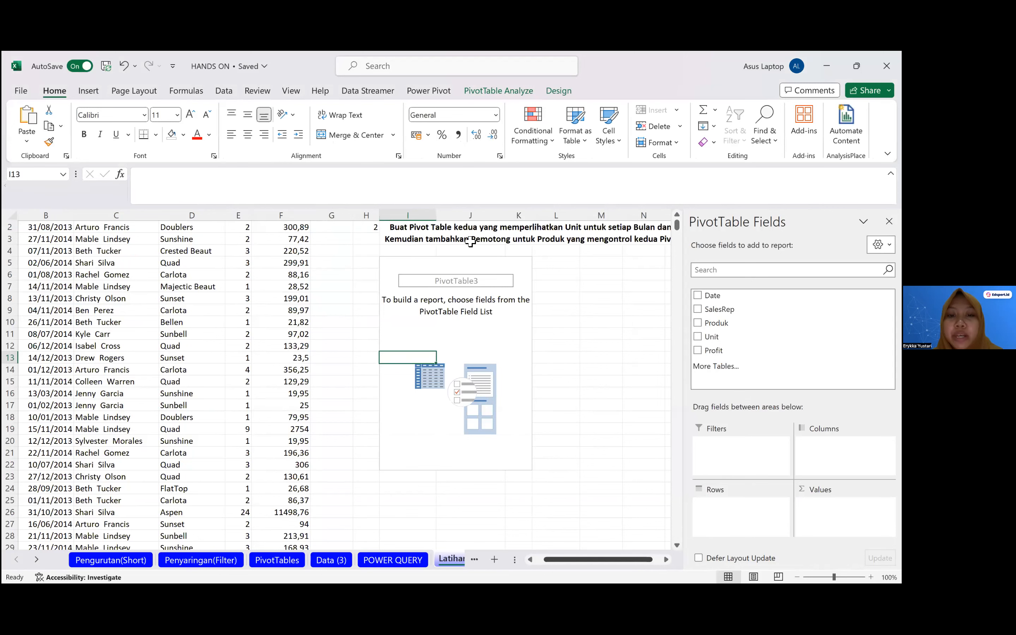
- Add Produk to the rows and Profit to the values of the new pivot table
{"action": "scroll", "coordinate": [613, 237], "scroll_direction": "right", "scroll_amount": 2}
{"action": "scroll", "coordinate": [613, 236], "scroll_direction": "up", "scroll_amount": 1}
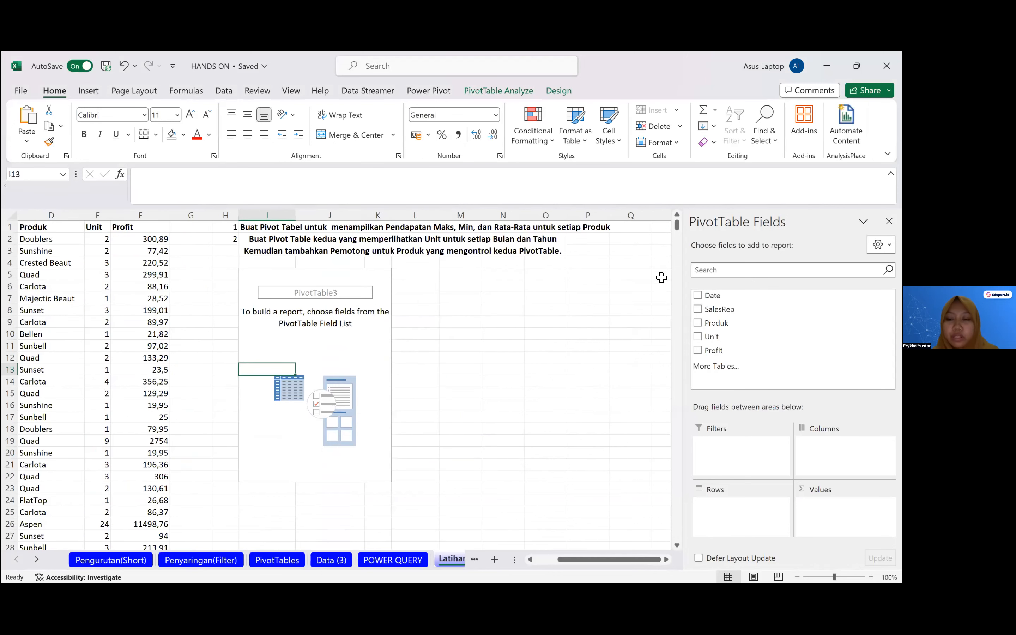
{"action": "left_click_drag", "start_coordinate": [713, 351], "coordinate": [717, 506]}
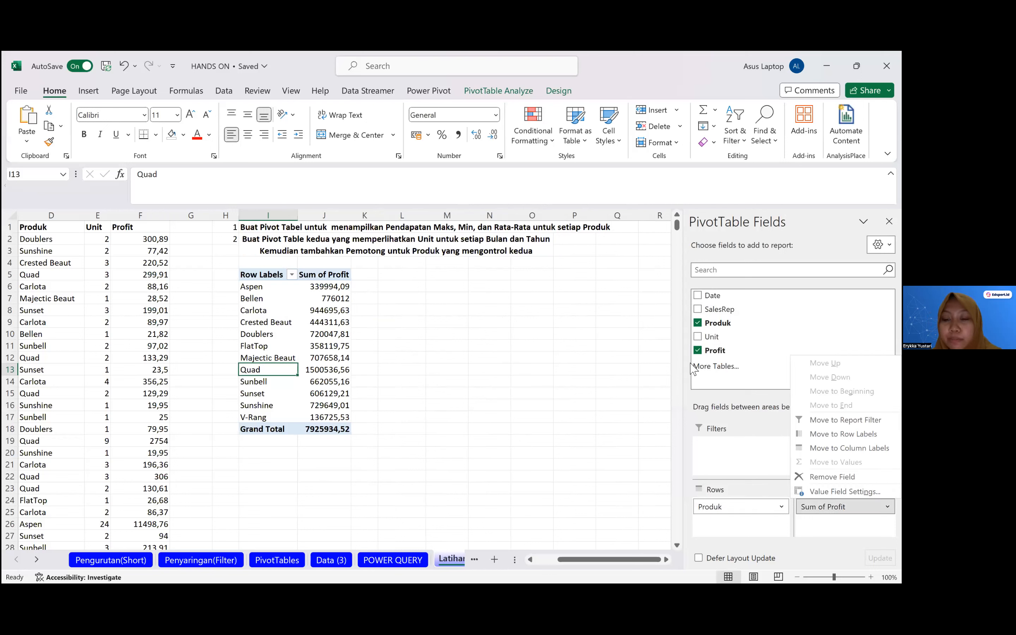
- Change the Profit value in the pivot table to be summarized by Max instead of Sum
{"action": "left_click", "coordinate": [845, 491]}
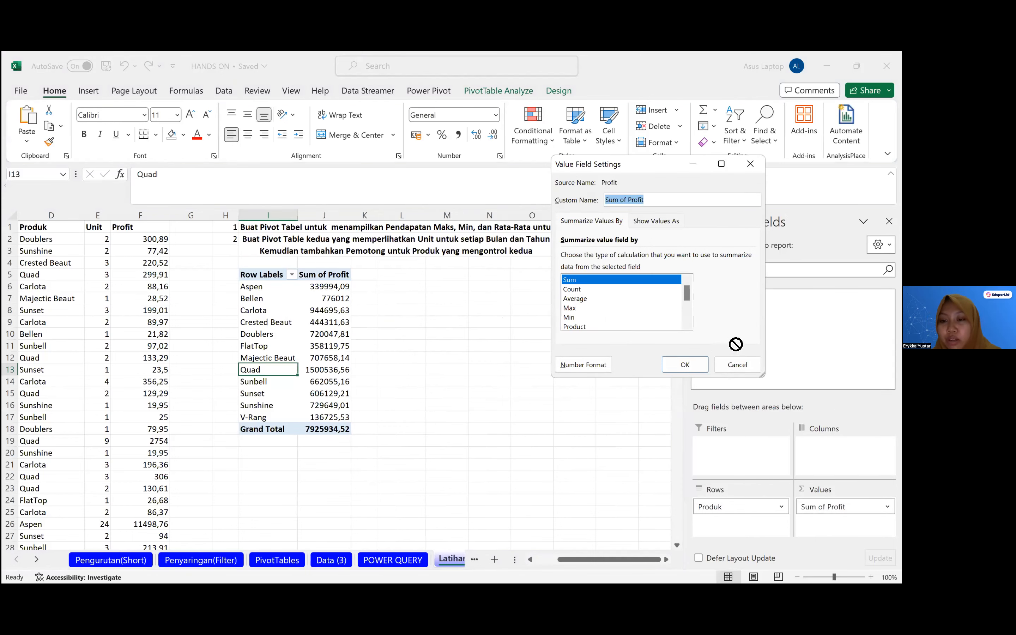
{"action": "left_click", "coordinate": [569, 308]}
{"action": "left_click", "coordinate": [685, 365]}
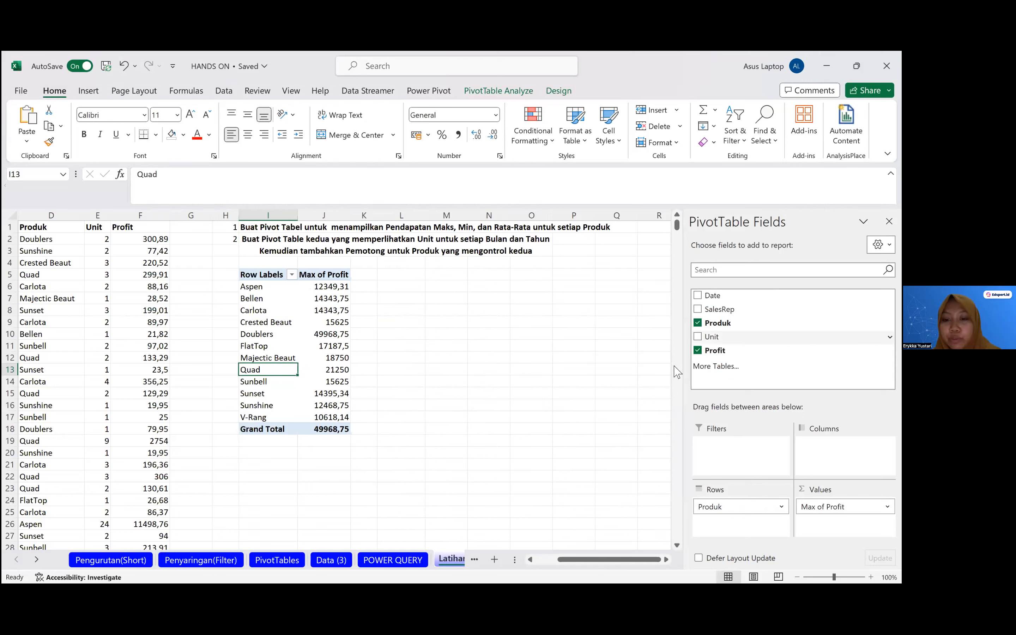
- Add Profit to the pivot table's values two more times, summarized by Min and by Average
{"action": "left_click_drag", "start_coordinate": [727, 351], "coordinate": [835, 524]}
{"action": "left_click", "coordinate": [844, 524]}
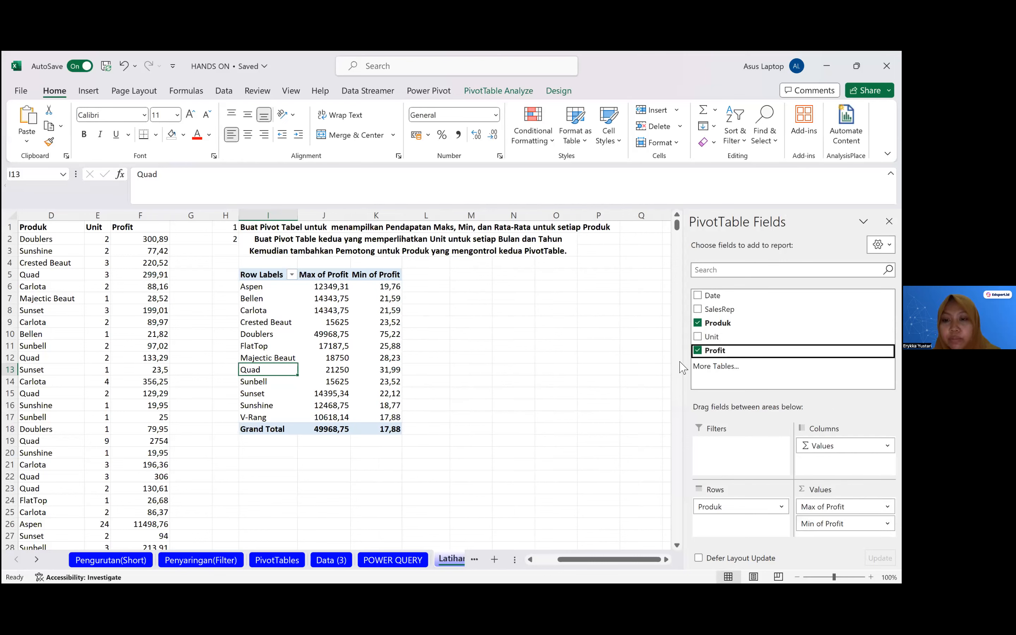
{"action": "left_click_drag", "start_coordinate": [715, 351], "coordinate": [834, 530]}
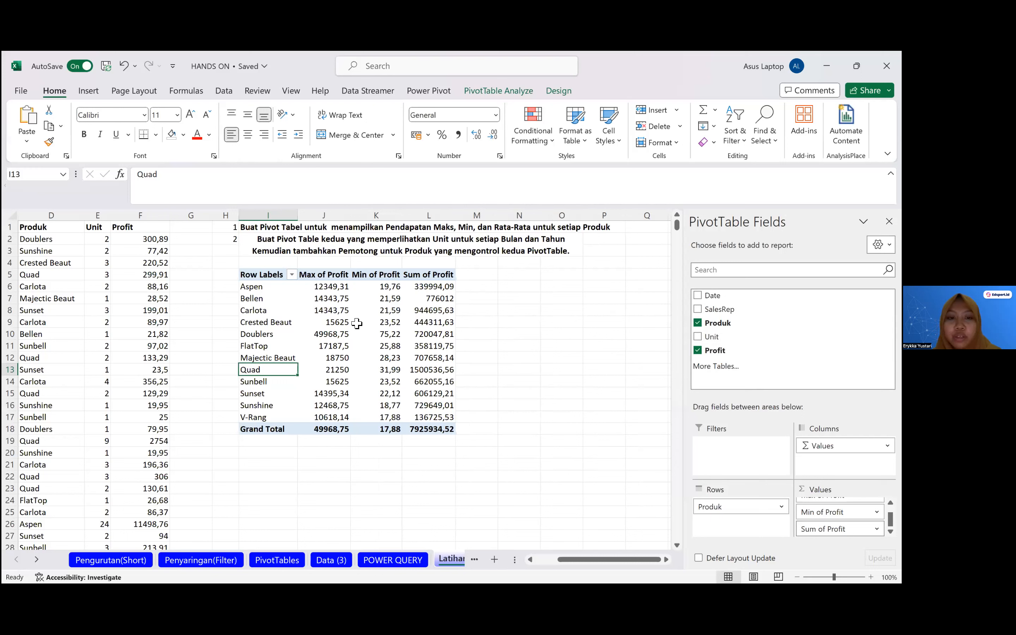
{"action": "left_click", "coordinate": [598, 192]}
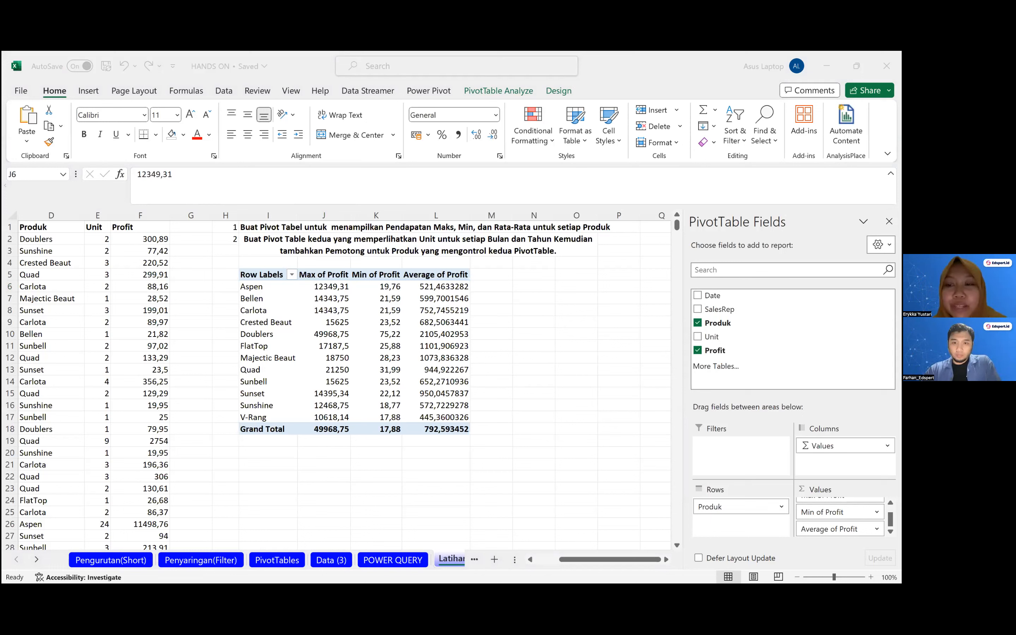
{"action": "left_click", "coordinate": [620, 301]}
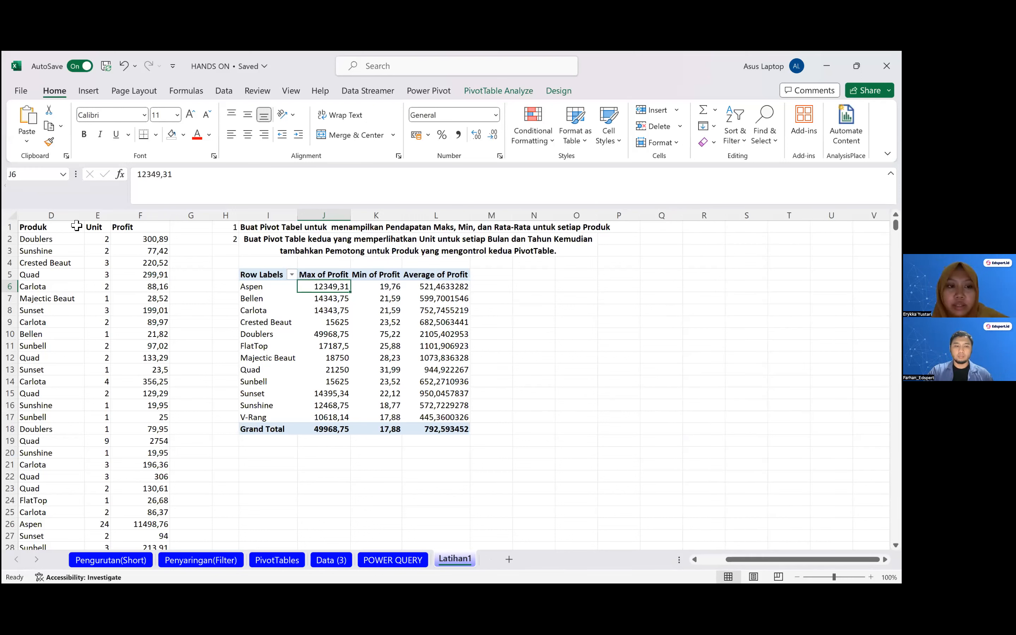
- Create a second pivot table from the sales data B1:F10001, placed on the existing worksheet at cell I20
{"action": "scroll", "coordinate": [541, 311], "scroll_direction": "left", "scroll_amount": 3}
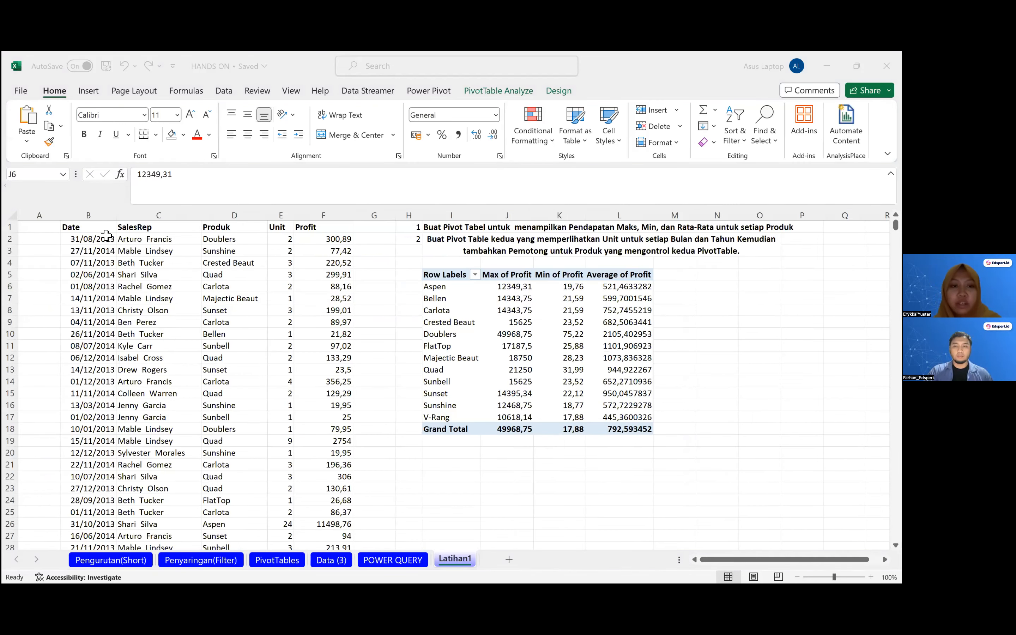
{"action": "key", "text": "Delete"}
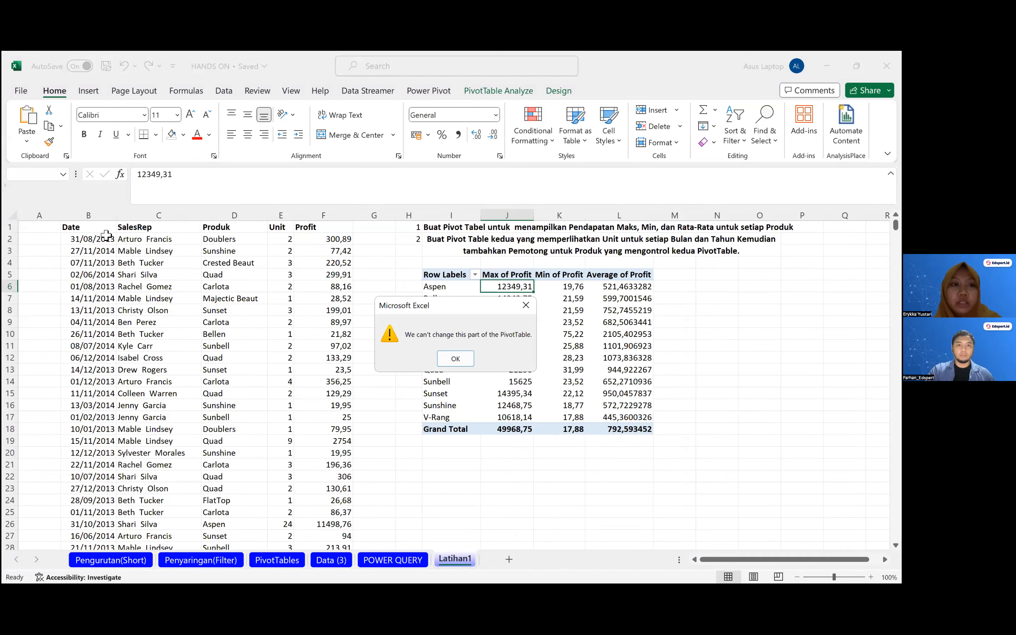
{"action": "key", "text": "Return"}
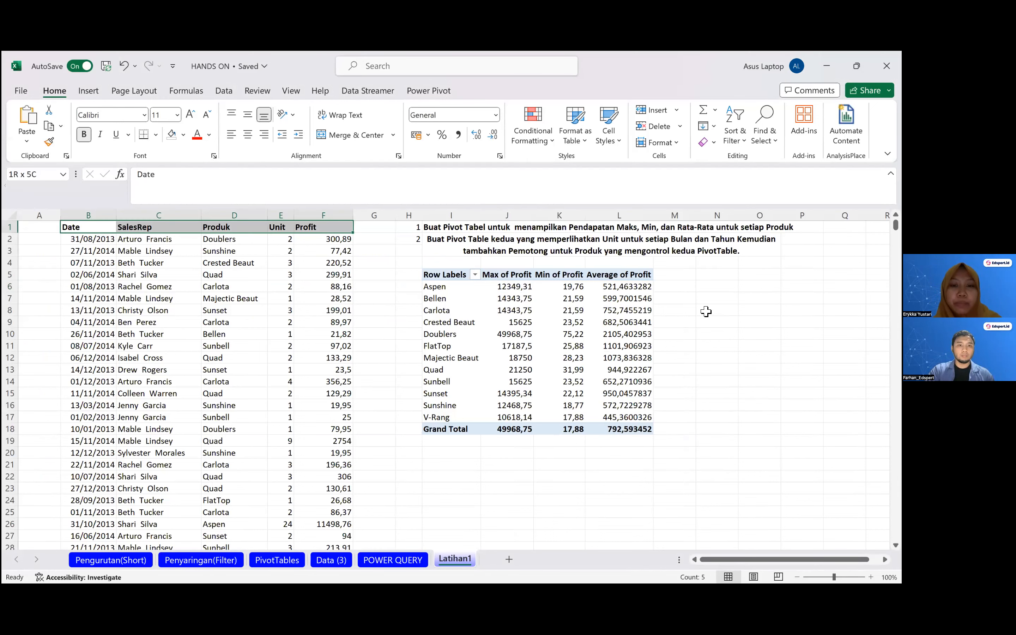
{"action": "key", "text": "ctrl+shift+Down"}
{"action": "key", "text": "alt+n"}
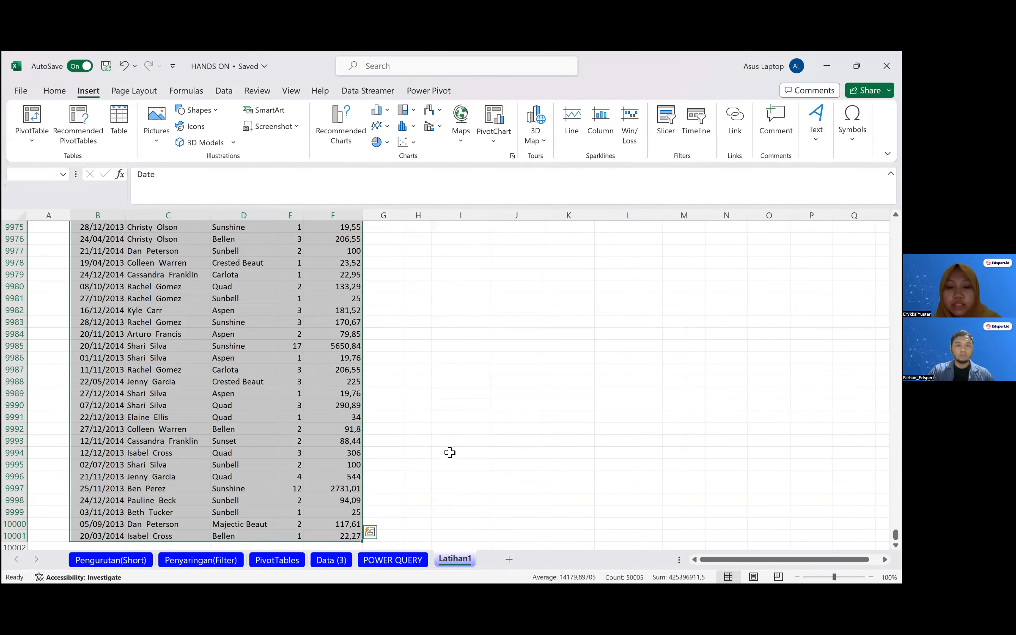
{"action": "key", "text": "v"}
{"action": "key", "text": "t"}
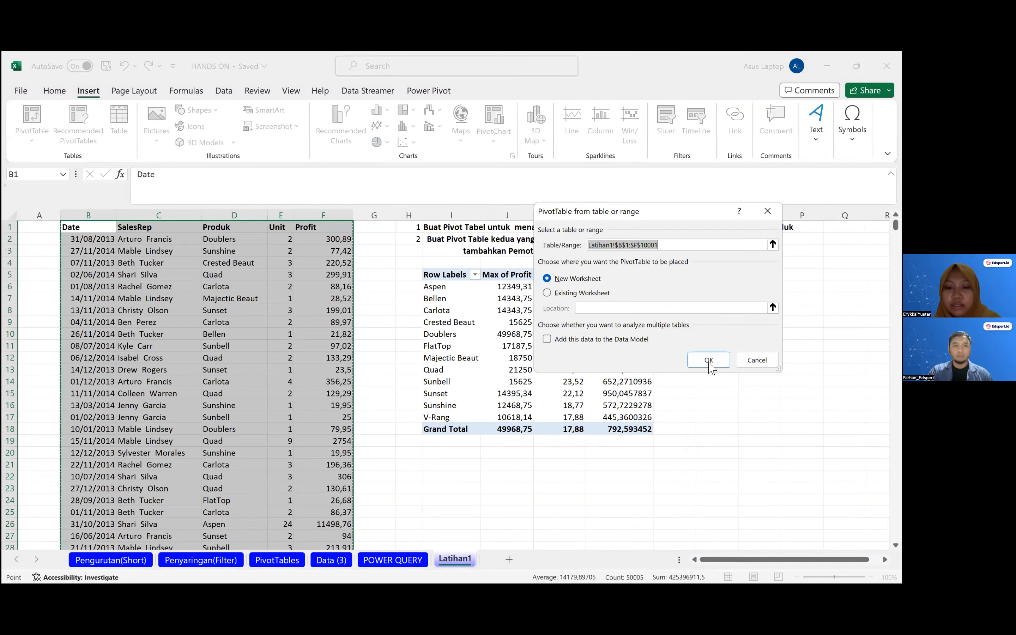
{"action": "left_click", "coordinate": [562, 293]}
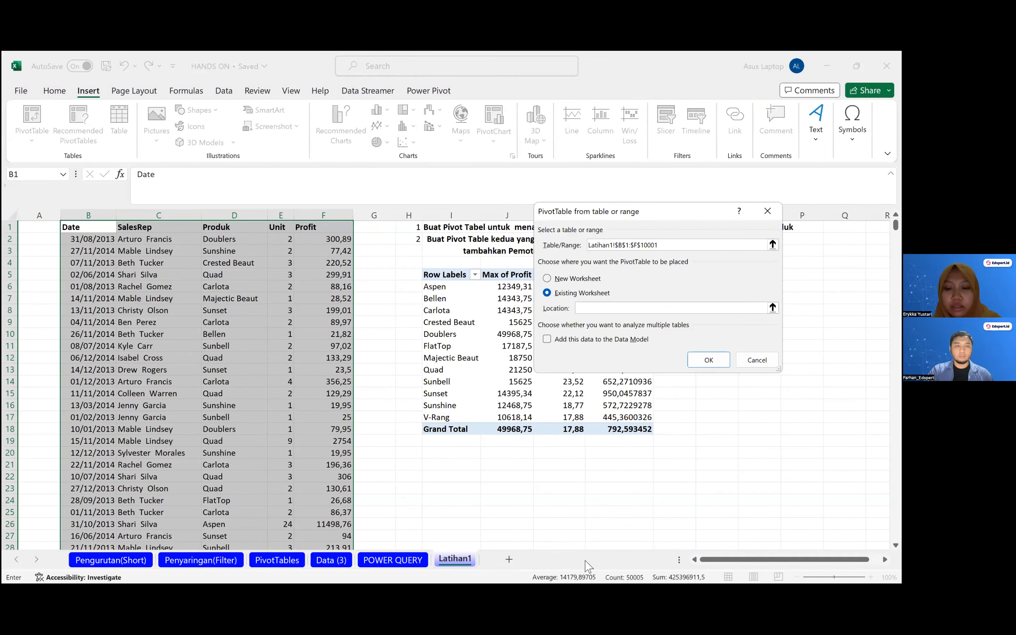
{"action": "left_click", "coordinate": [452, 453]}
{"action": "key", "text": "Return"}
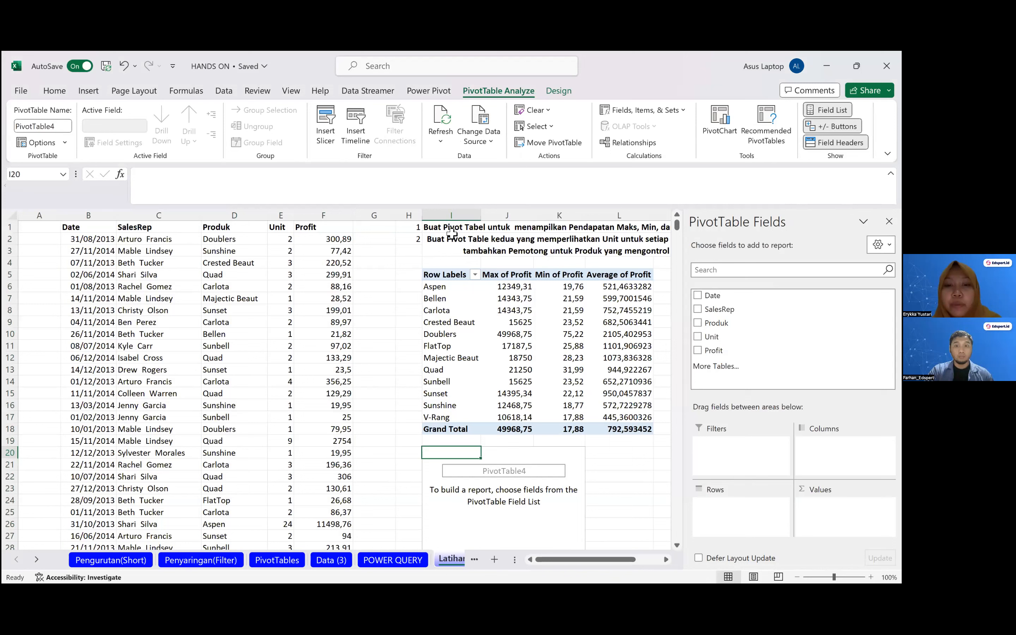
- Add Date to the second pivot table's rows and keep only its Months (Date) grouping
{"action": "scroll", "coordinate": [588, 261], "scroll_direction": "right", "scroll_amount": 3}
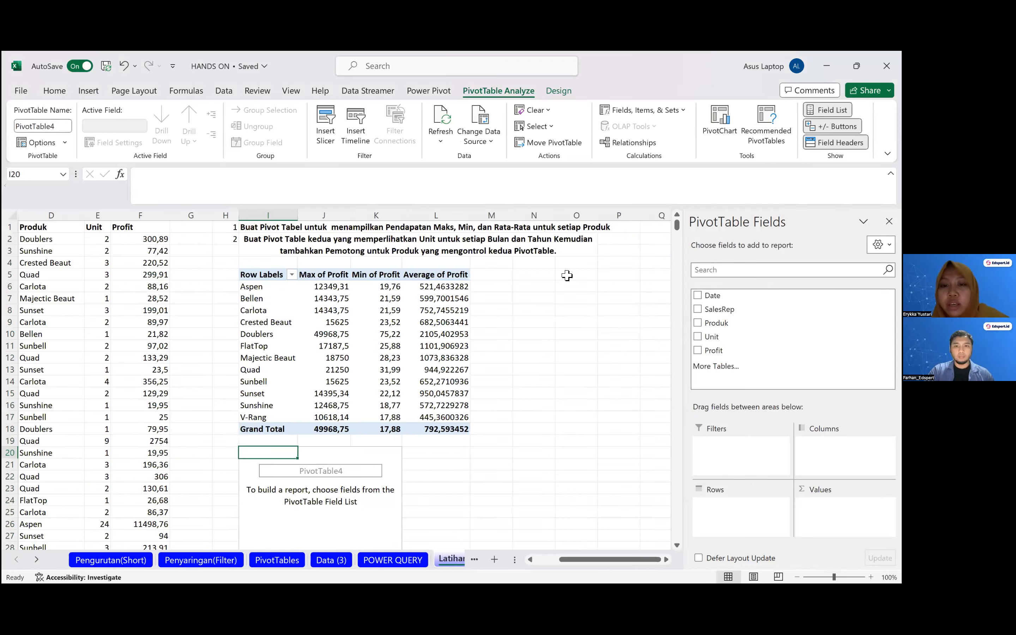
{"action": "left_click", "coordinate": [698, 295]}
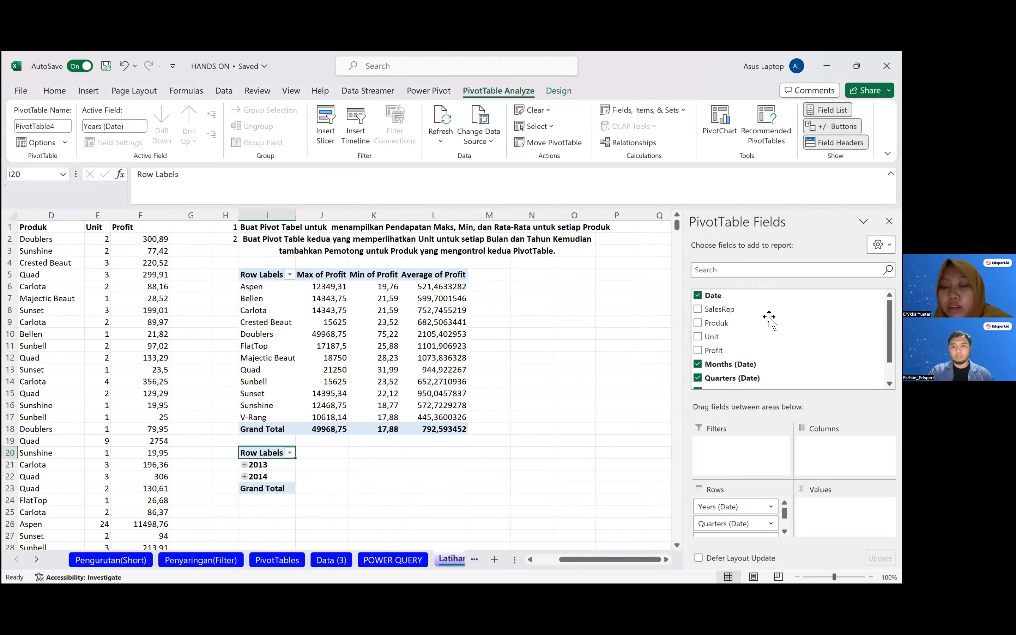
{"action": "left_click", "coordinate": [698, 295]}
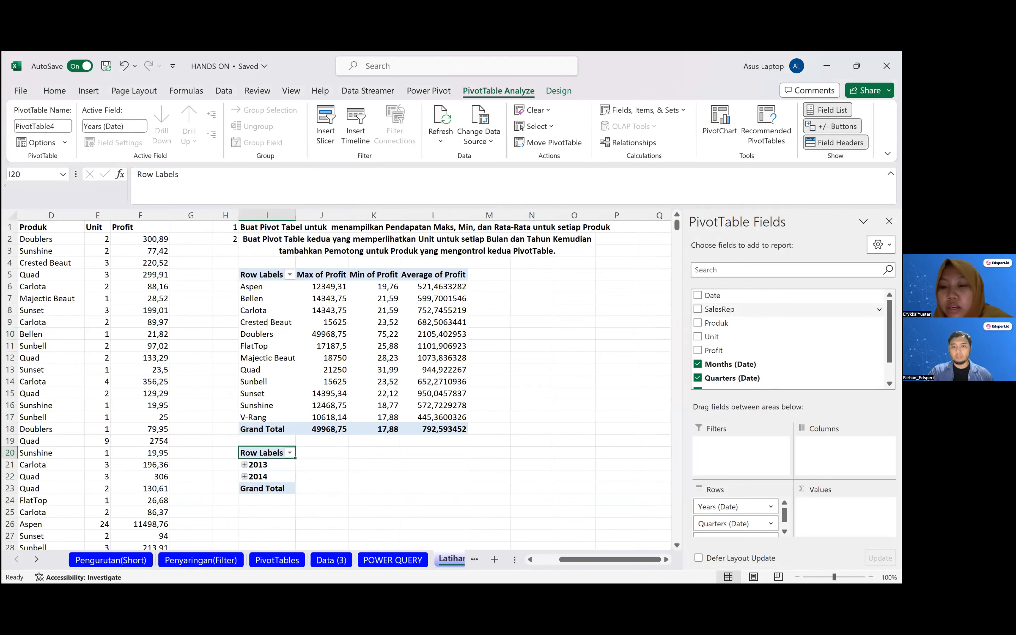
{"action": "scroll", "coordinate": [719, 359], "scroll_direction": "down", "scroll_amount": 2}
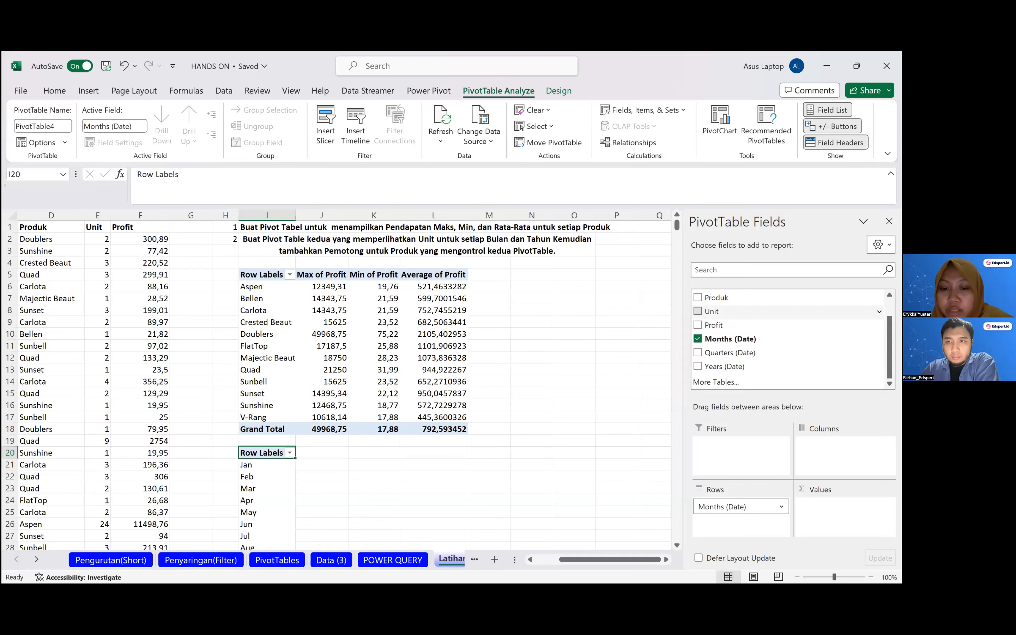
- Add Unit to the second pivot table's values as a sum for each month and check the exercise instruction
{"action": "left_click_drag", "start_coordinate": [711, 312], "coordinate": [836, 450]}
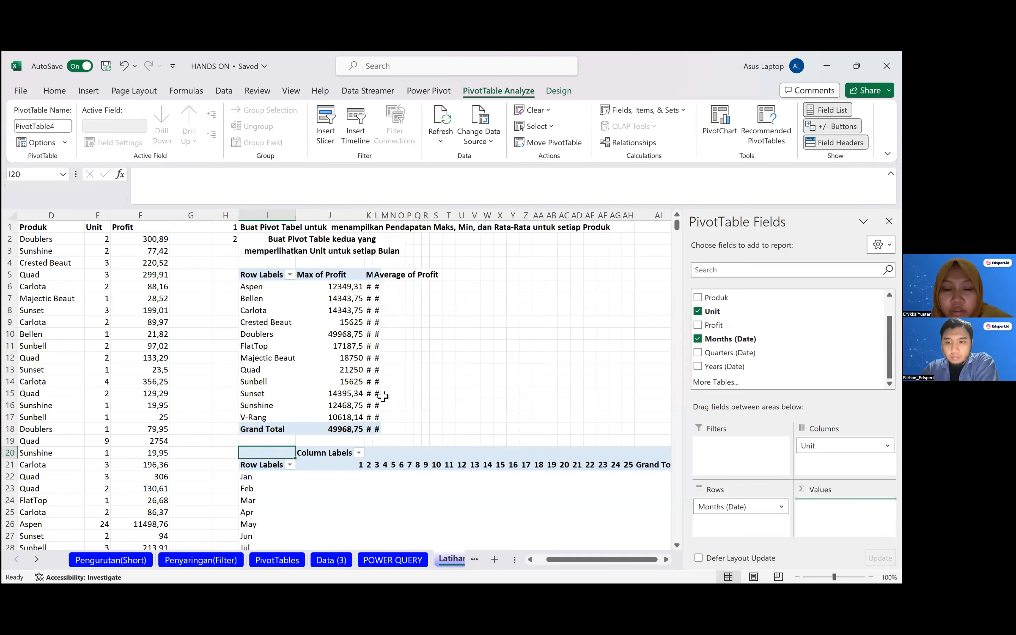
{"action": "left_click", "coordinate": [331, 254]}
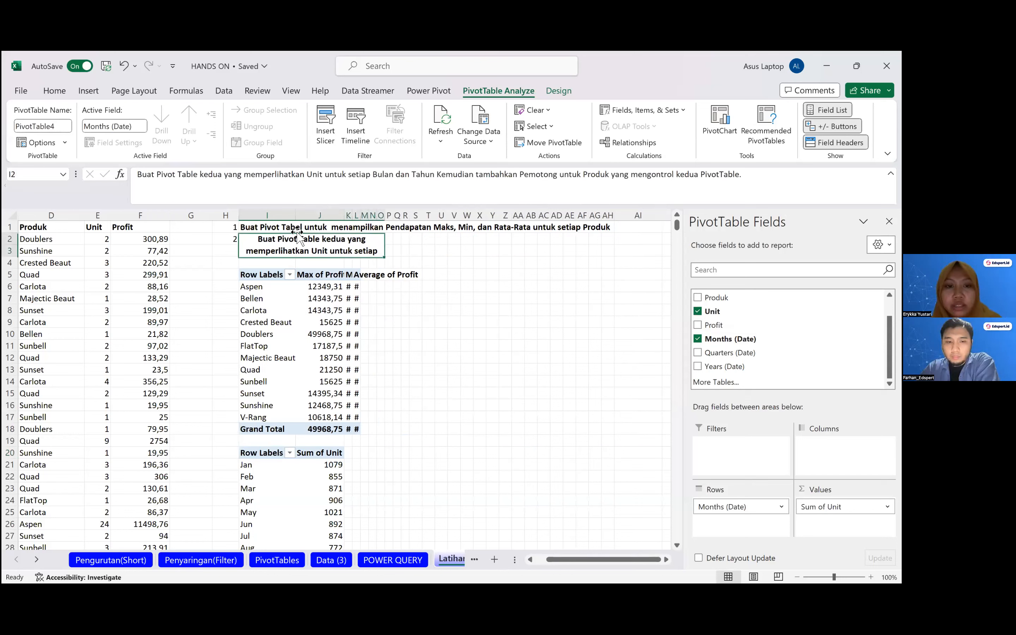
{"action": "left_click", "coordinate": [323, 488]}
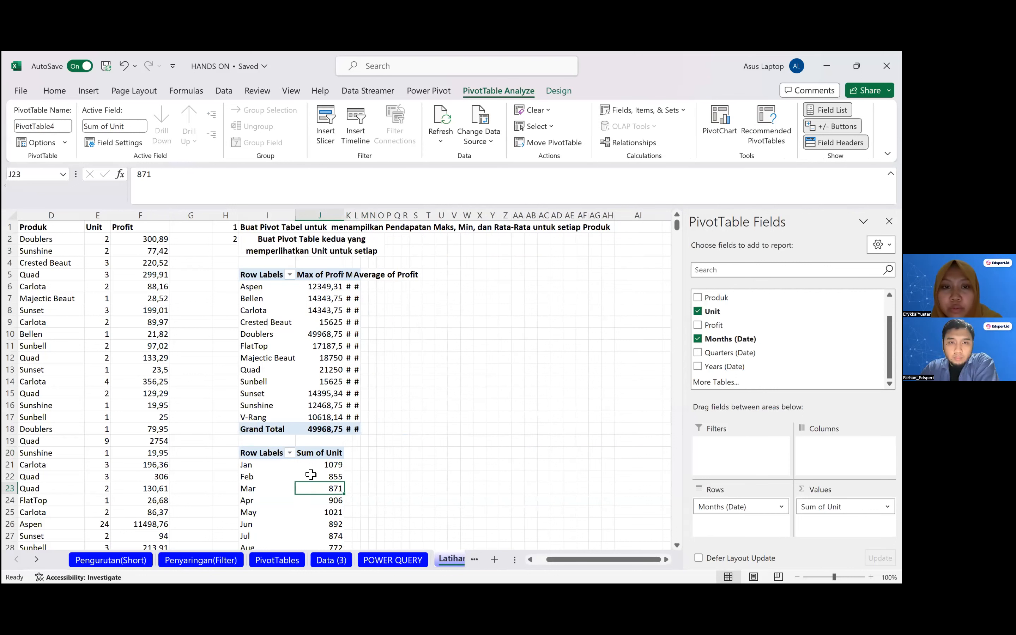
{"action": "left_click", "coordinate": [311, 244]}
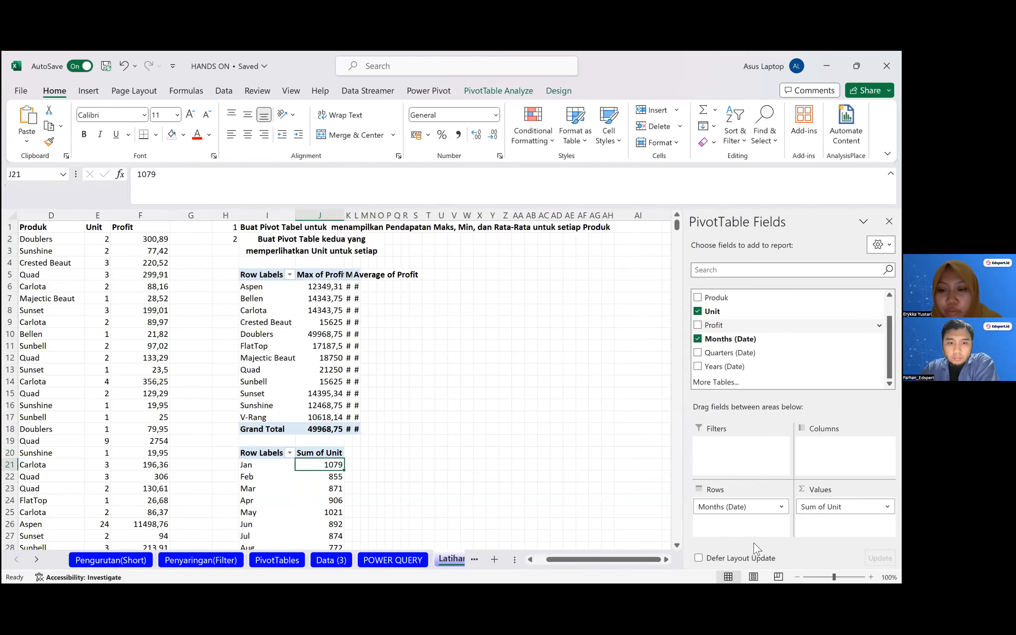
- Try nesting Years (Date) below Months (Date) in the second pivot table's rows, and take it out again
{"action": "left_click_drag", "start_coordinate": [652, 513], "coordinate": [710, 525]}
{"action": "scroll", "coordinate": [311, 420], "scroll_direction": "down", "scroll_amount": 3}
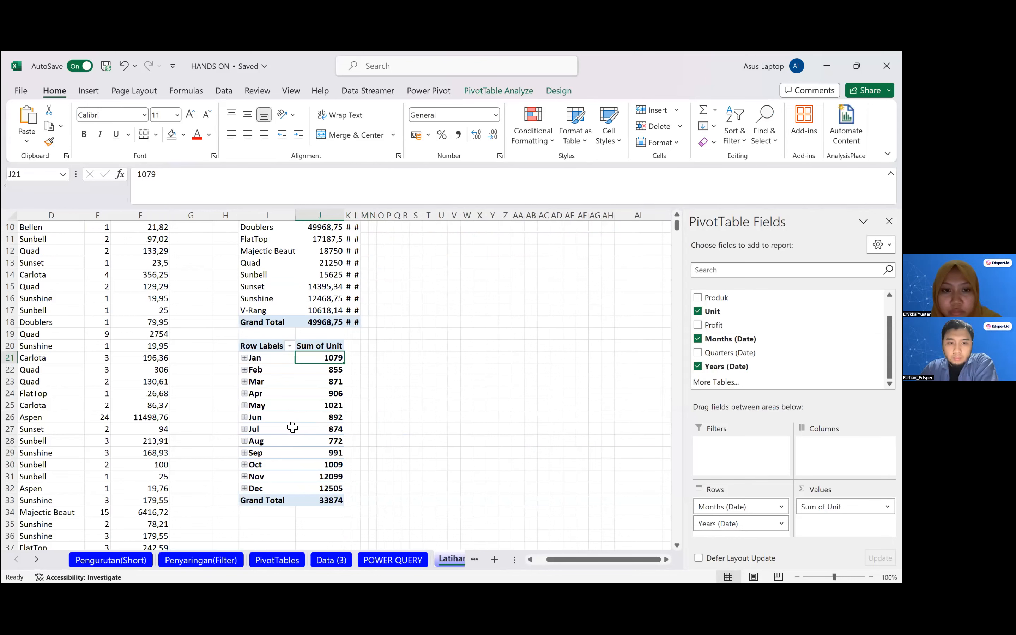
{"action": "scroll", "coordinate": [285, 453], "scroll_direction": "up", "scroll_amount": 3}
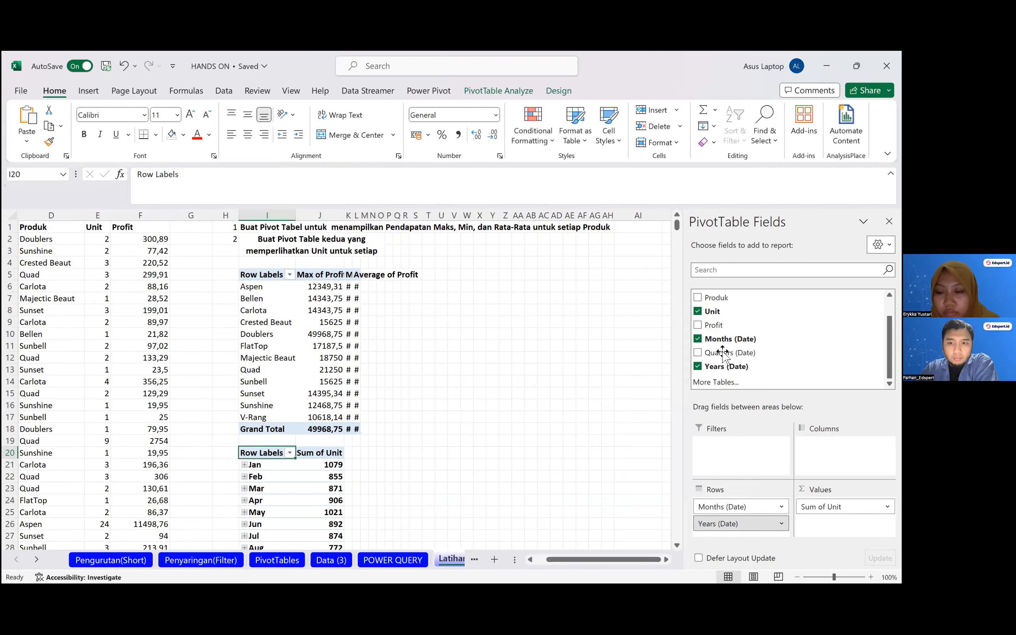
{"action": "left_click_drag", "start_coordinate": [735, 524], "coordinate": [777, 339]}
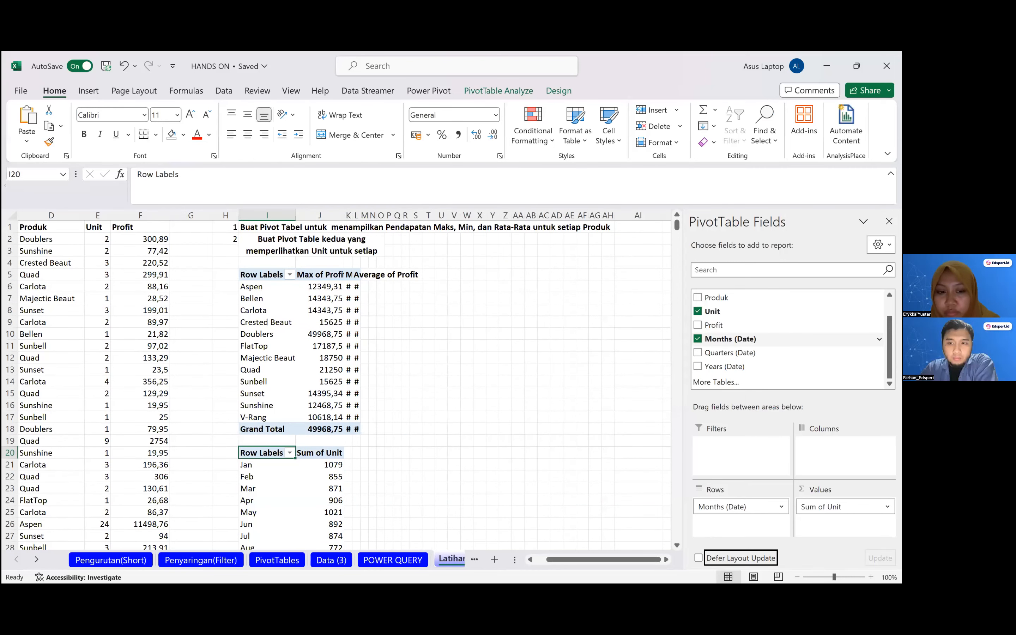
- Put Years (Date) in the second pivot table's columns and review the monthly units per year
{"action": "left_click_drag", "start_coordinate": [731, 366], "coordinate": [835, 454]}
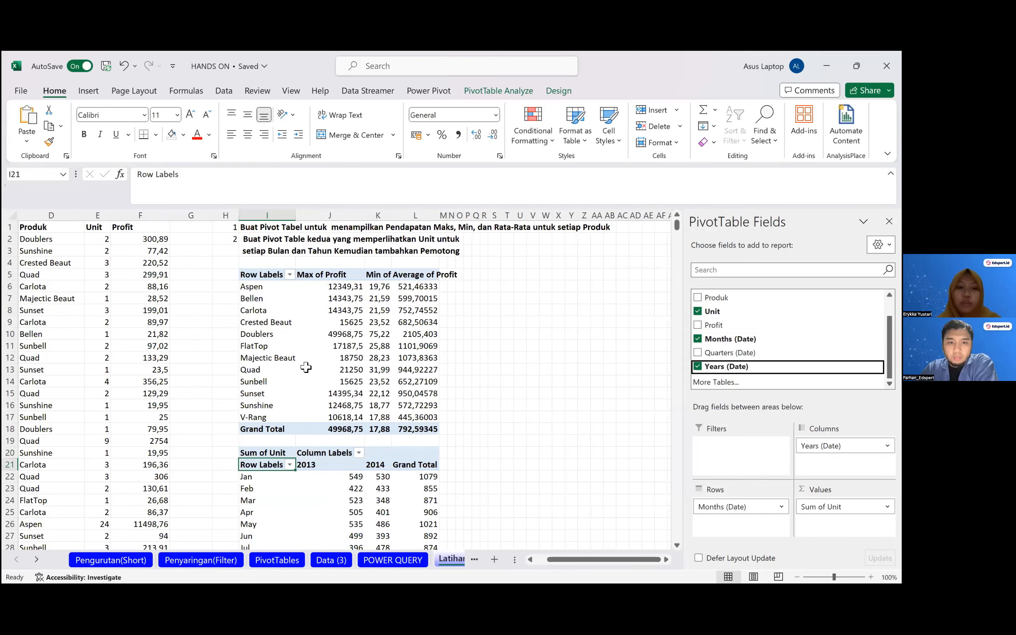
{"action": "scroll", "coordinate": [319, 361], "scroll_direction": "down", "scroll_amount": 3}
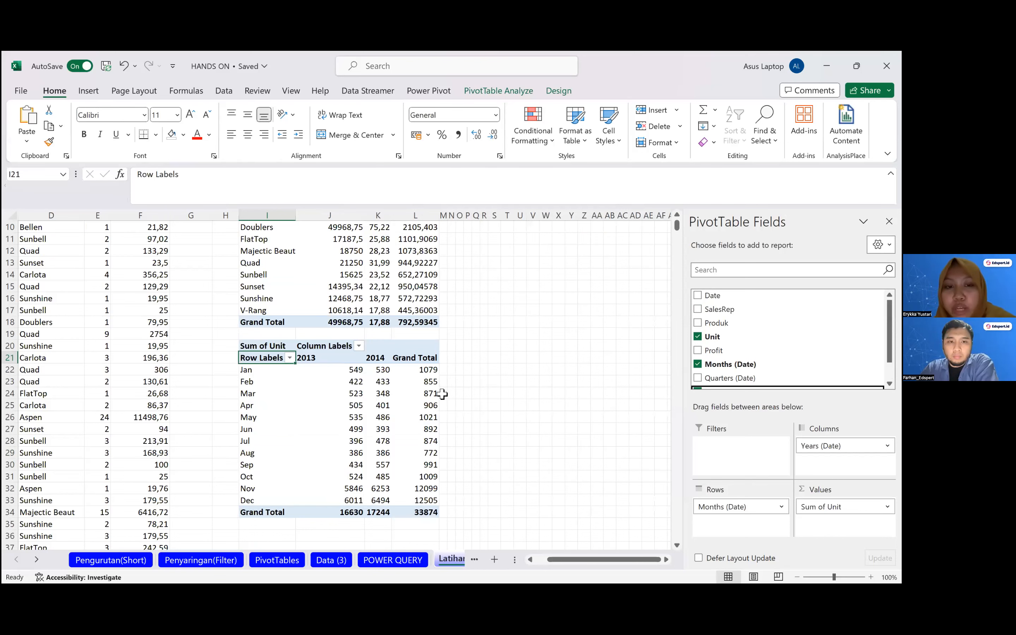
{"action": "scroll", "coordinate": [334, 360], "scroll_direction": "up", "scroll_amount": 3}
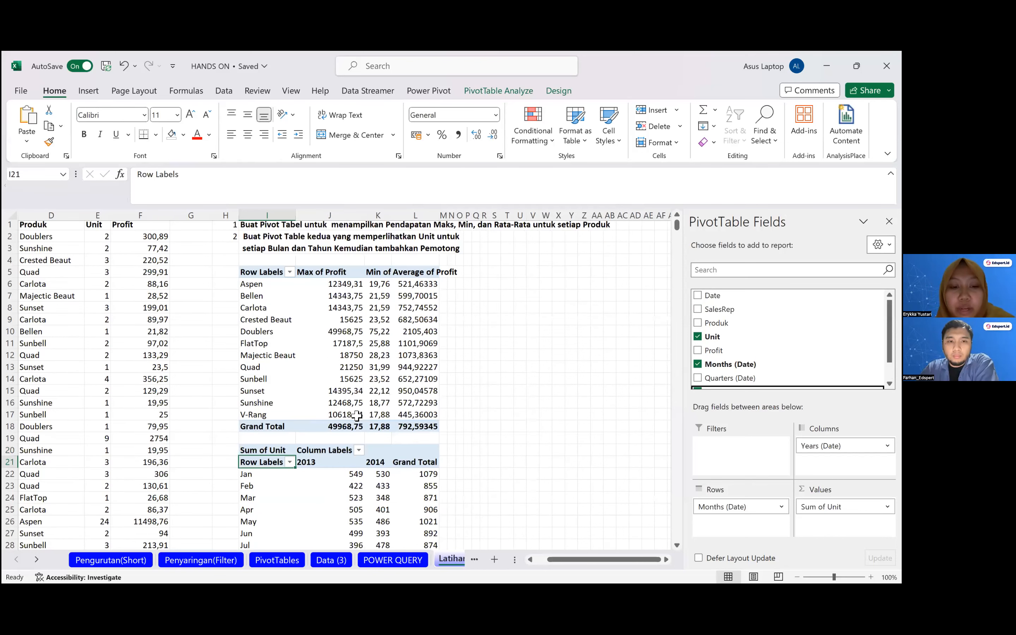
{"action": "scroll", "coordinate": [358, 416], "scroll_direction": "down", "scroll_amount": 3}
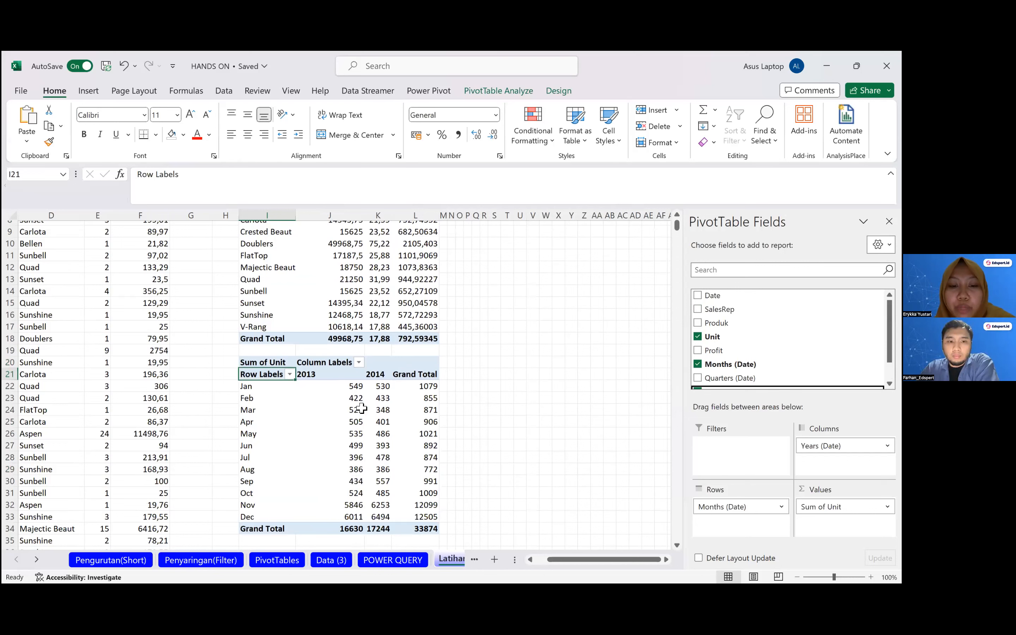
{"action": "scroll", "coordinate": [362, 408], "scroll_direction": "down", "scroll_amount": 1}
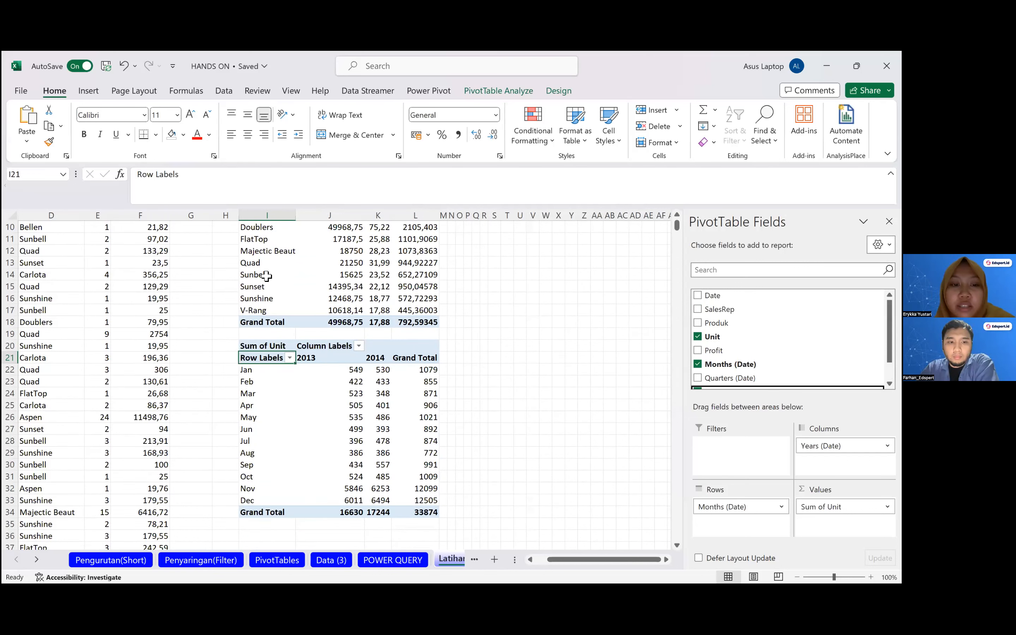
{"action": "scroll", "coordinate": [399, 406], "scroll_direction": "up", "scroll_amount": 3}
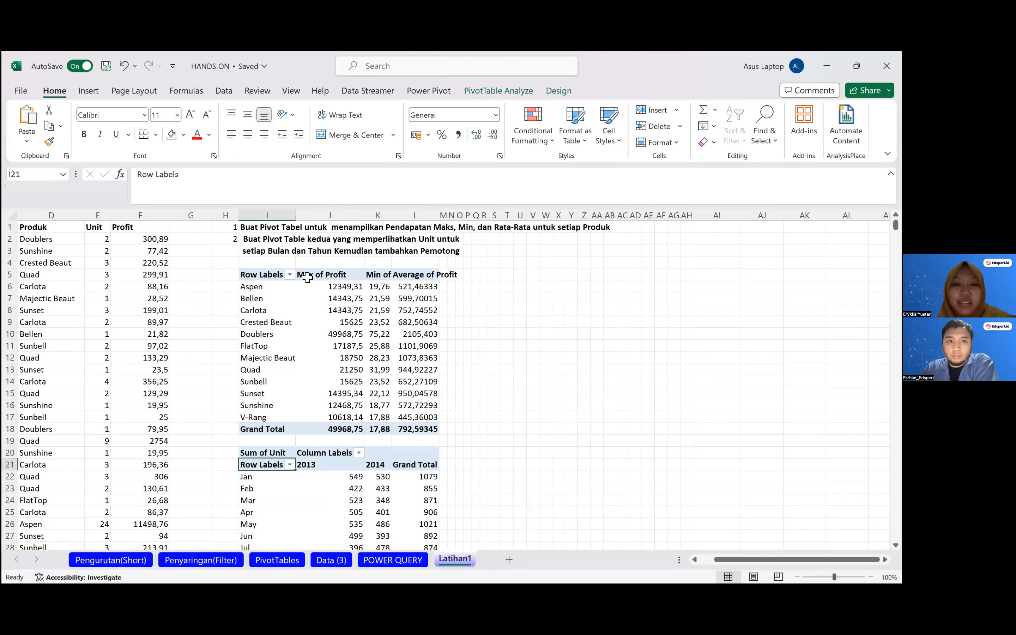
- Insert a slicer for Unit from the first pivot table
{"action": "left_click_drag", "start_coordinate": [491, 334], "coordinate": [414, 310]}
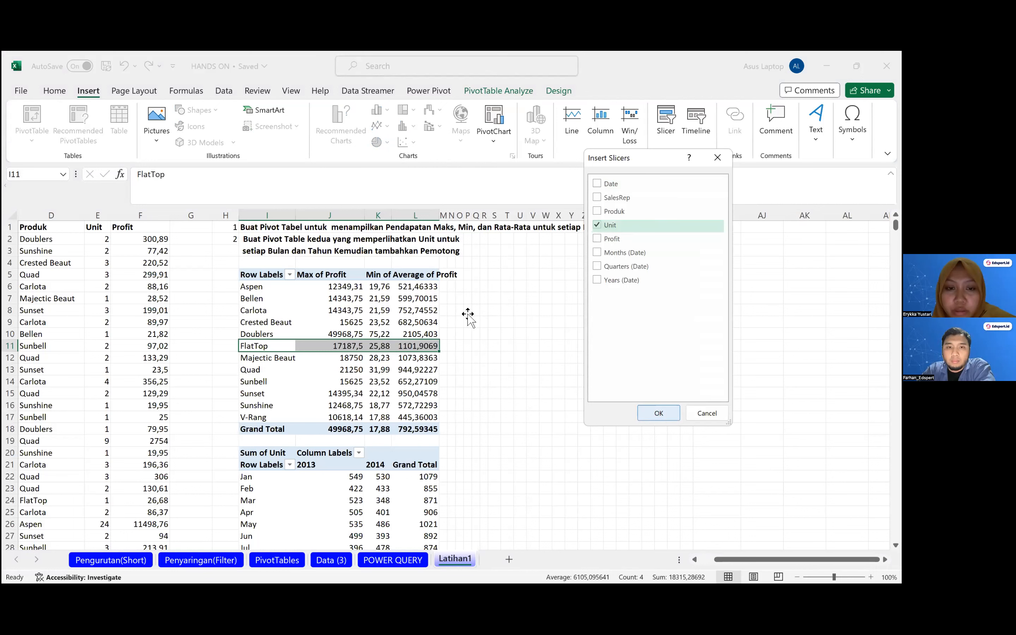
{"action": "left_click", "coordinate": [658, 412]}
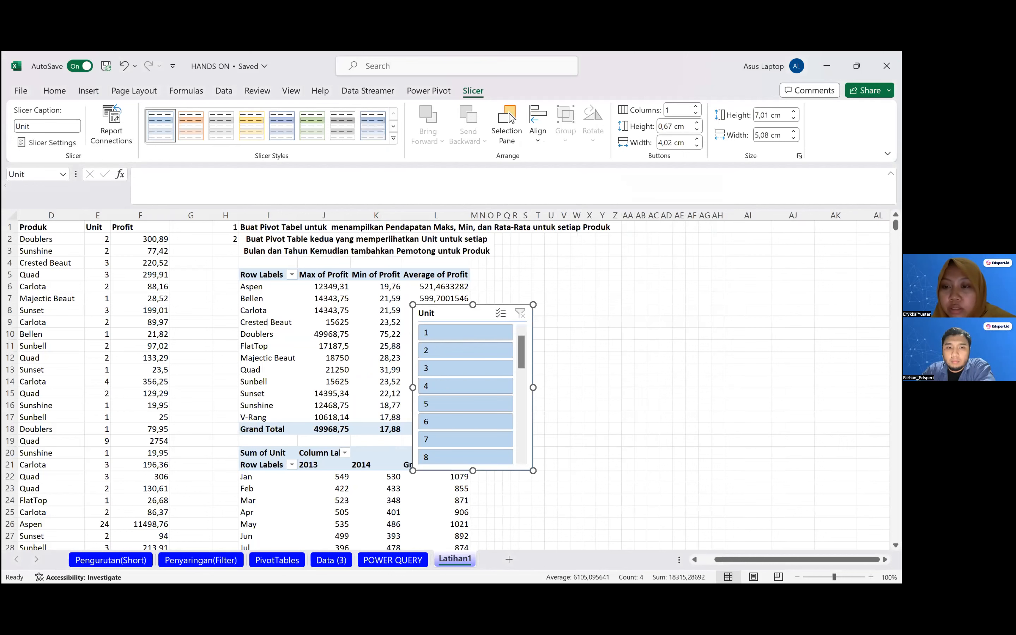
{"action": "scroll", "coordinate": [722, 273], "scroll_direction": "left", "scroll_amount": 3}
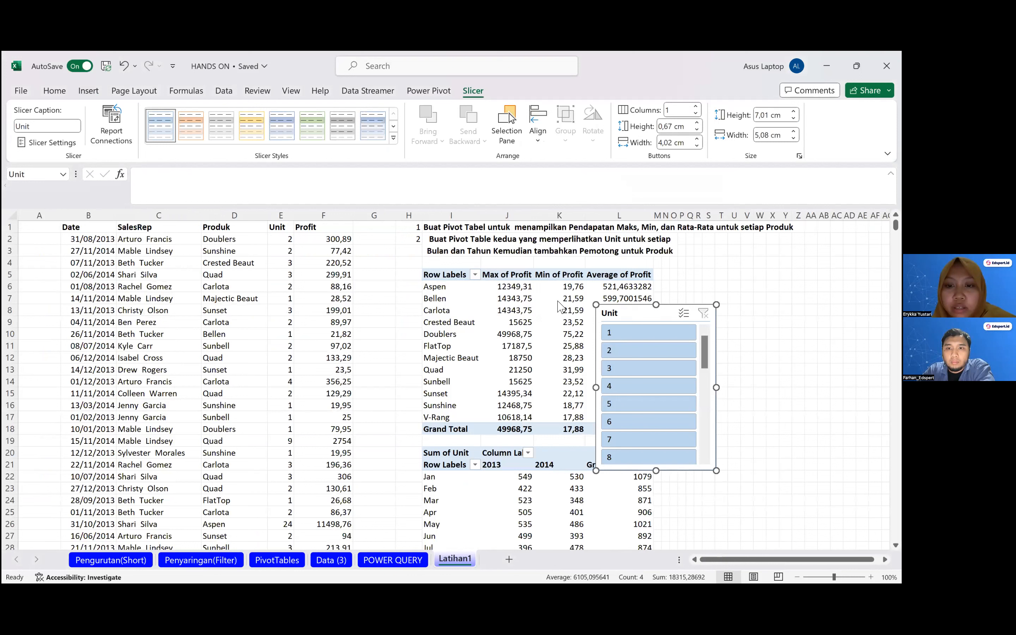
- Move the Unit slicer beside the first pivot table and connect it to PivotTable4 as well as PivotTable3
{"action": "left_click_drag", "start_coordinate": [634, 313], "coordinate": [712, 271]}
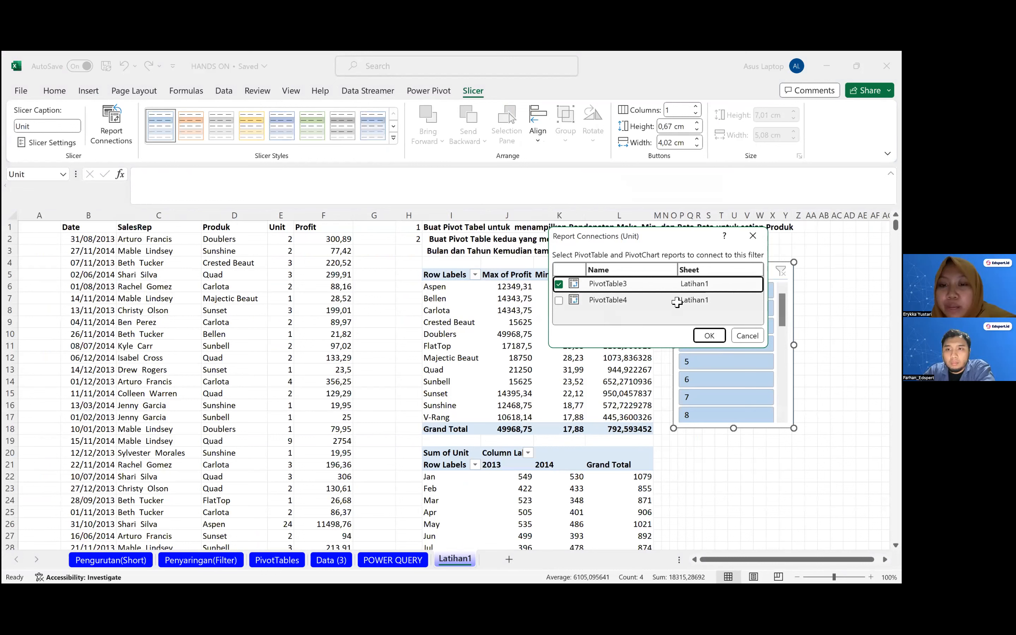
{"action": "left_click", "coordinate": [646, 300]}
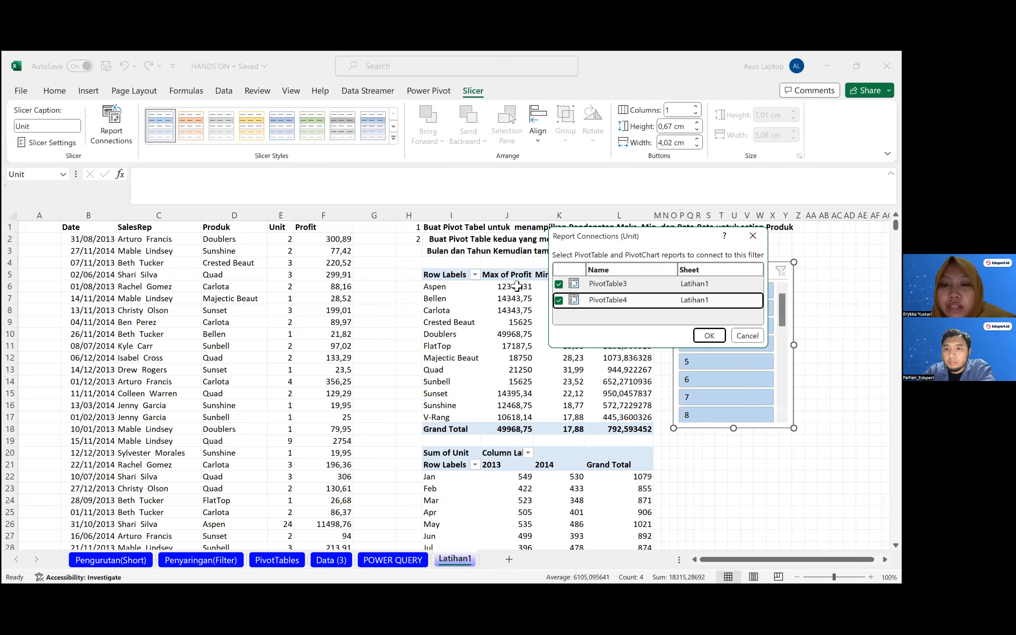
{"action": "key", "text": "Return"}
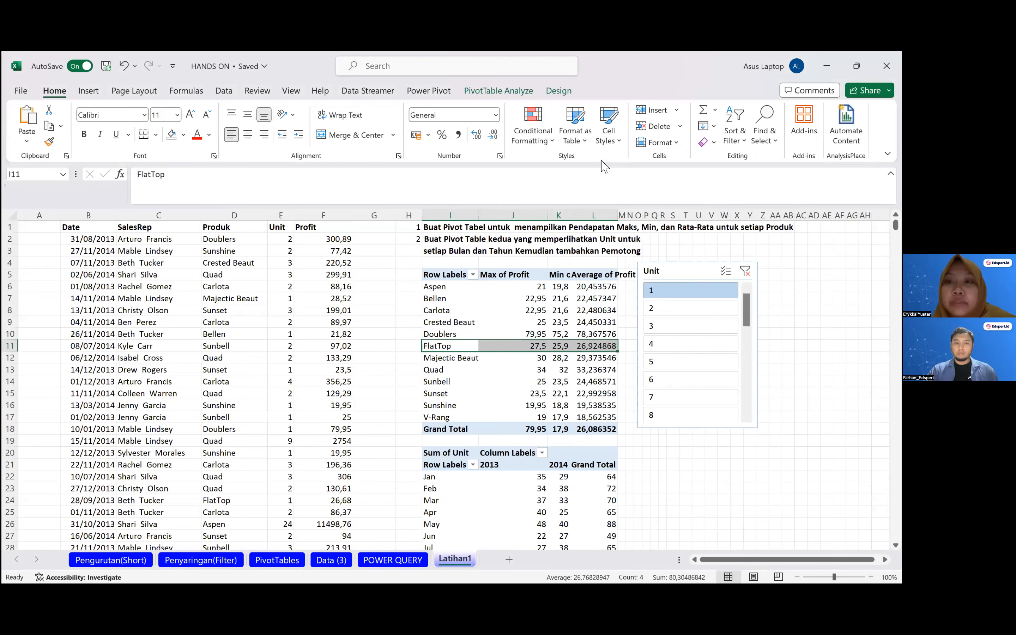
- Filter both pivot tables to Unit 2 with the slicer and insert a Years (Date) slicer
{"action": "scroll", "coordinate": [641, 240], "scroll_direction": "down", "scroll_amount": 3}
{"action": "left_click", "coordinate": [641, 238]}
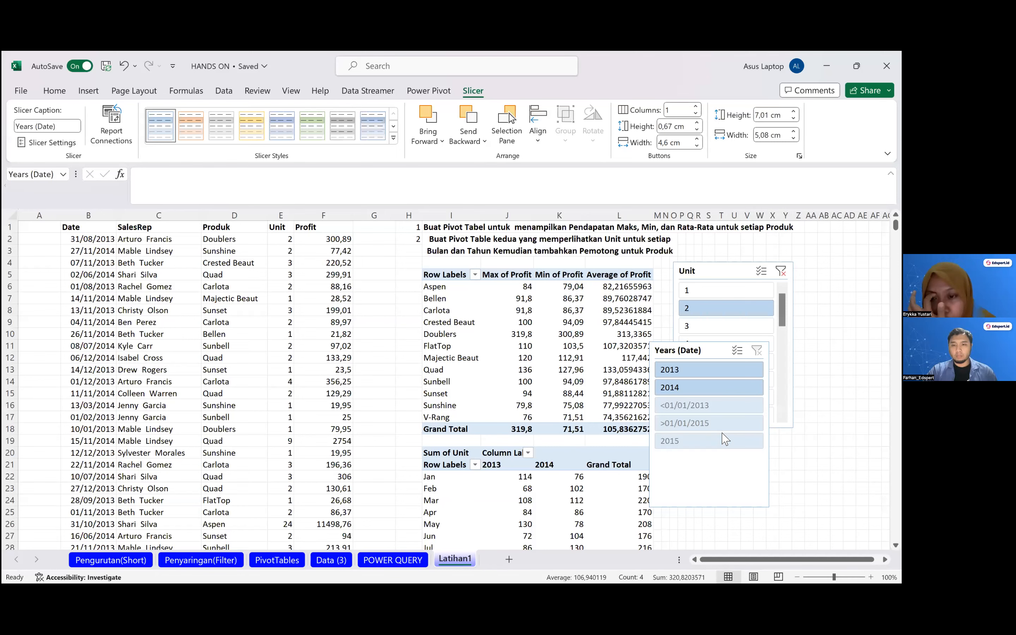
- Place the Years (Date) slicer below the Unit slicer and filter it to 2014
{"action": "left_click_drag", "start_coordinate": [697, 348], "coordinate": [723, 434]}
{"action": "scroll", "coordinate": [722, 434], "scroll_direction": "down", "scroll_amount": 1}
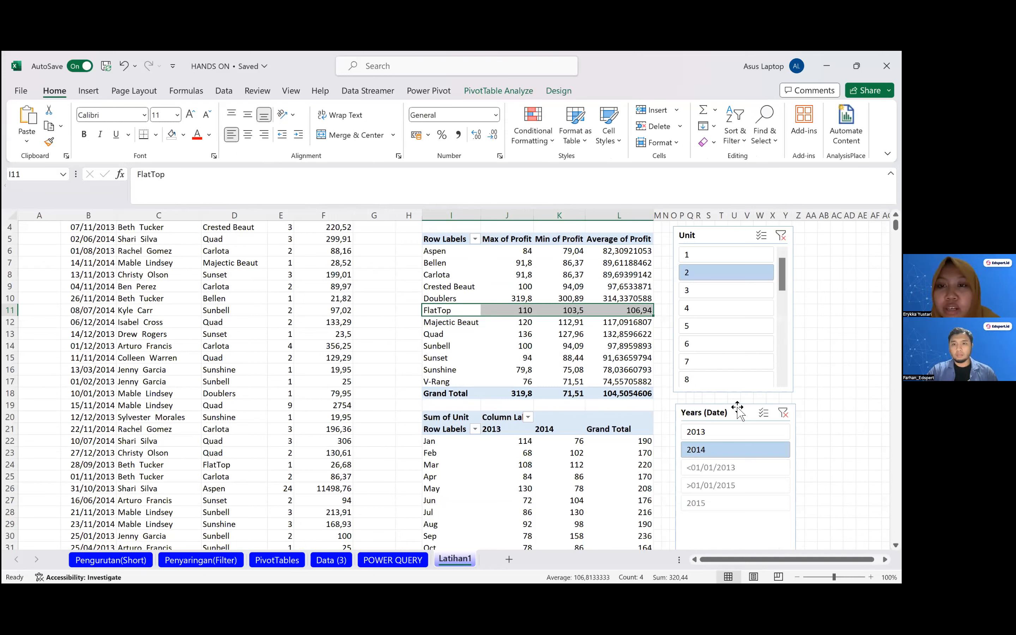
{"action": "left_click", "coordinate": [722, 415]}
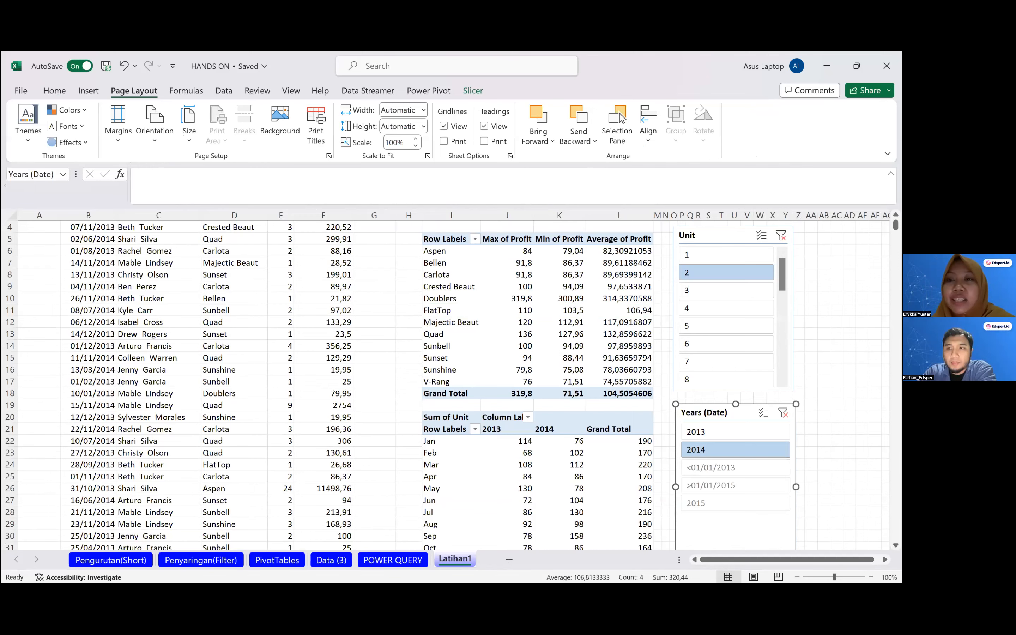
{"action": "scroll", "coordinate": [243, 204], "scroll_direction": "up", "scroll_amount": 1}
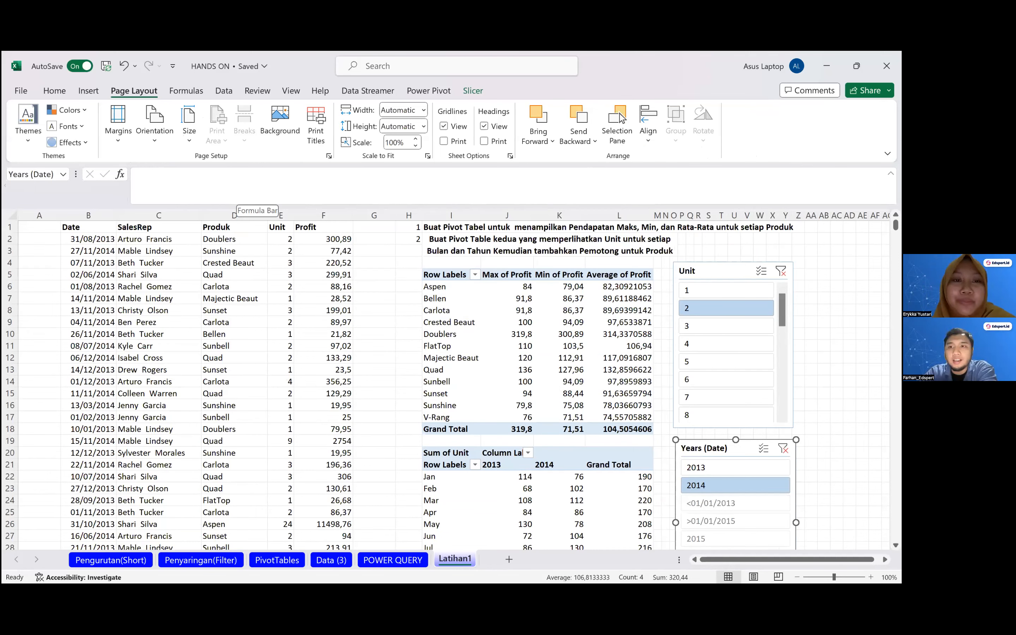